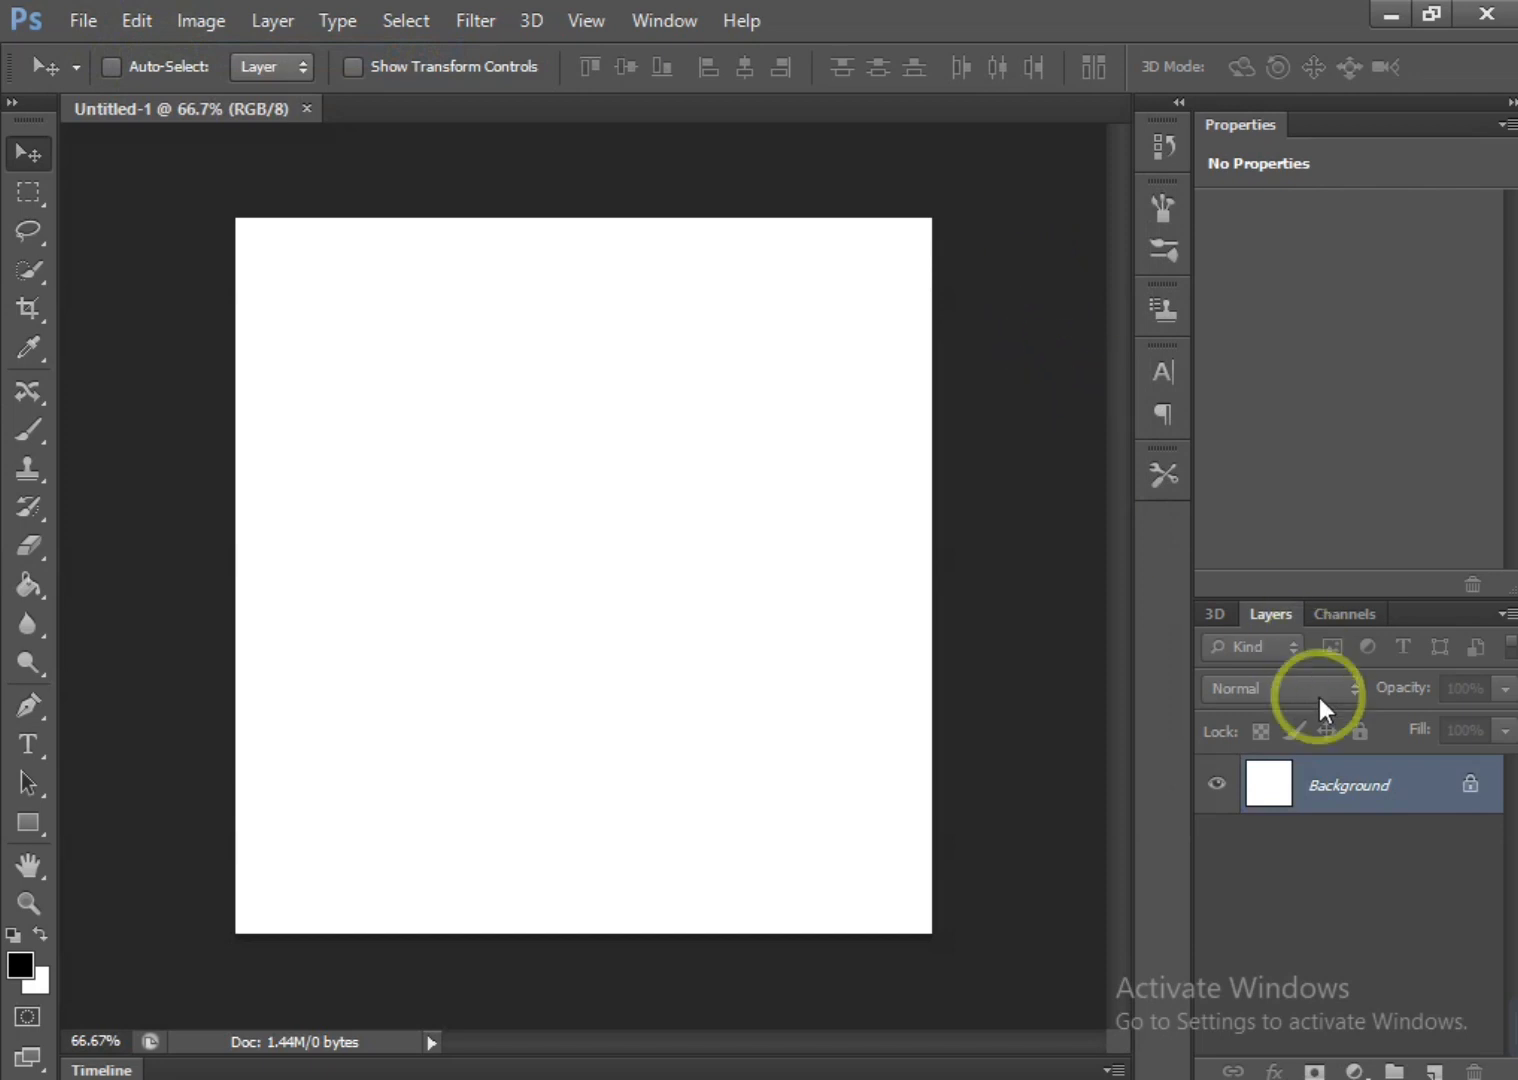
Convert the Background into a regular layer and add a Solid Color fill layer in grey-blue #5d8690
{"action": "double_click", "coordinate": [1358, 789]}
{"action": "left_click", "coordinate": [1033, 347]}
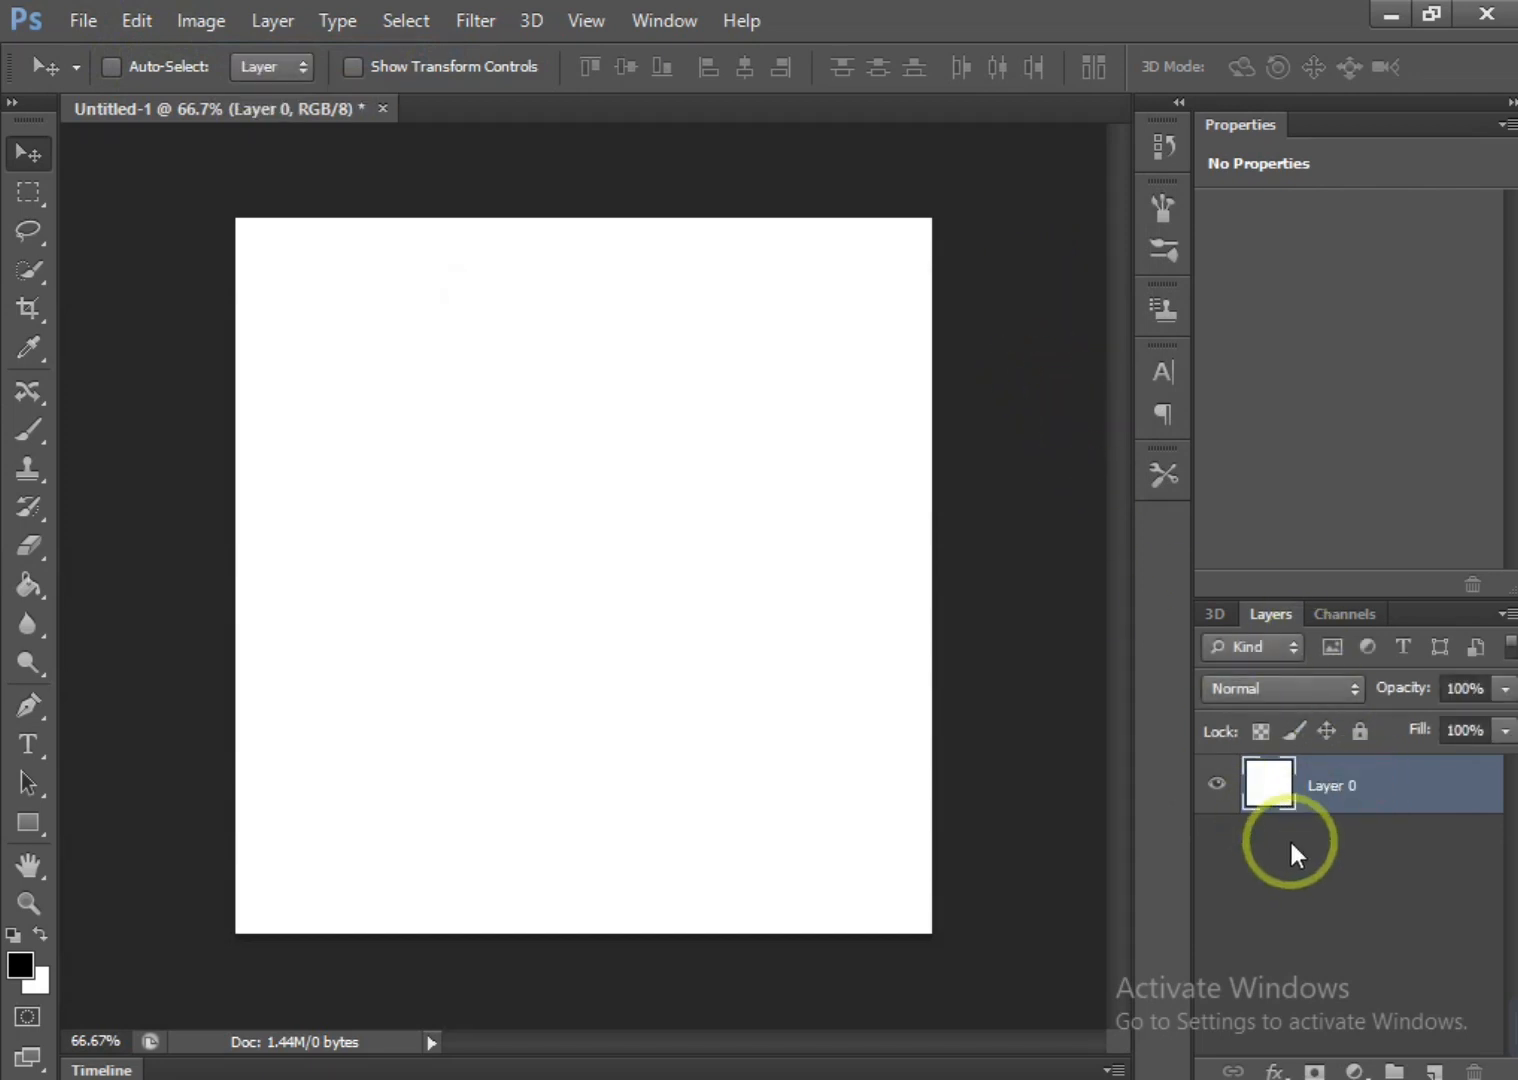
{"action": "left_click", "coordinate": [1352, 1068]}
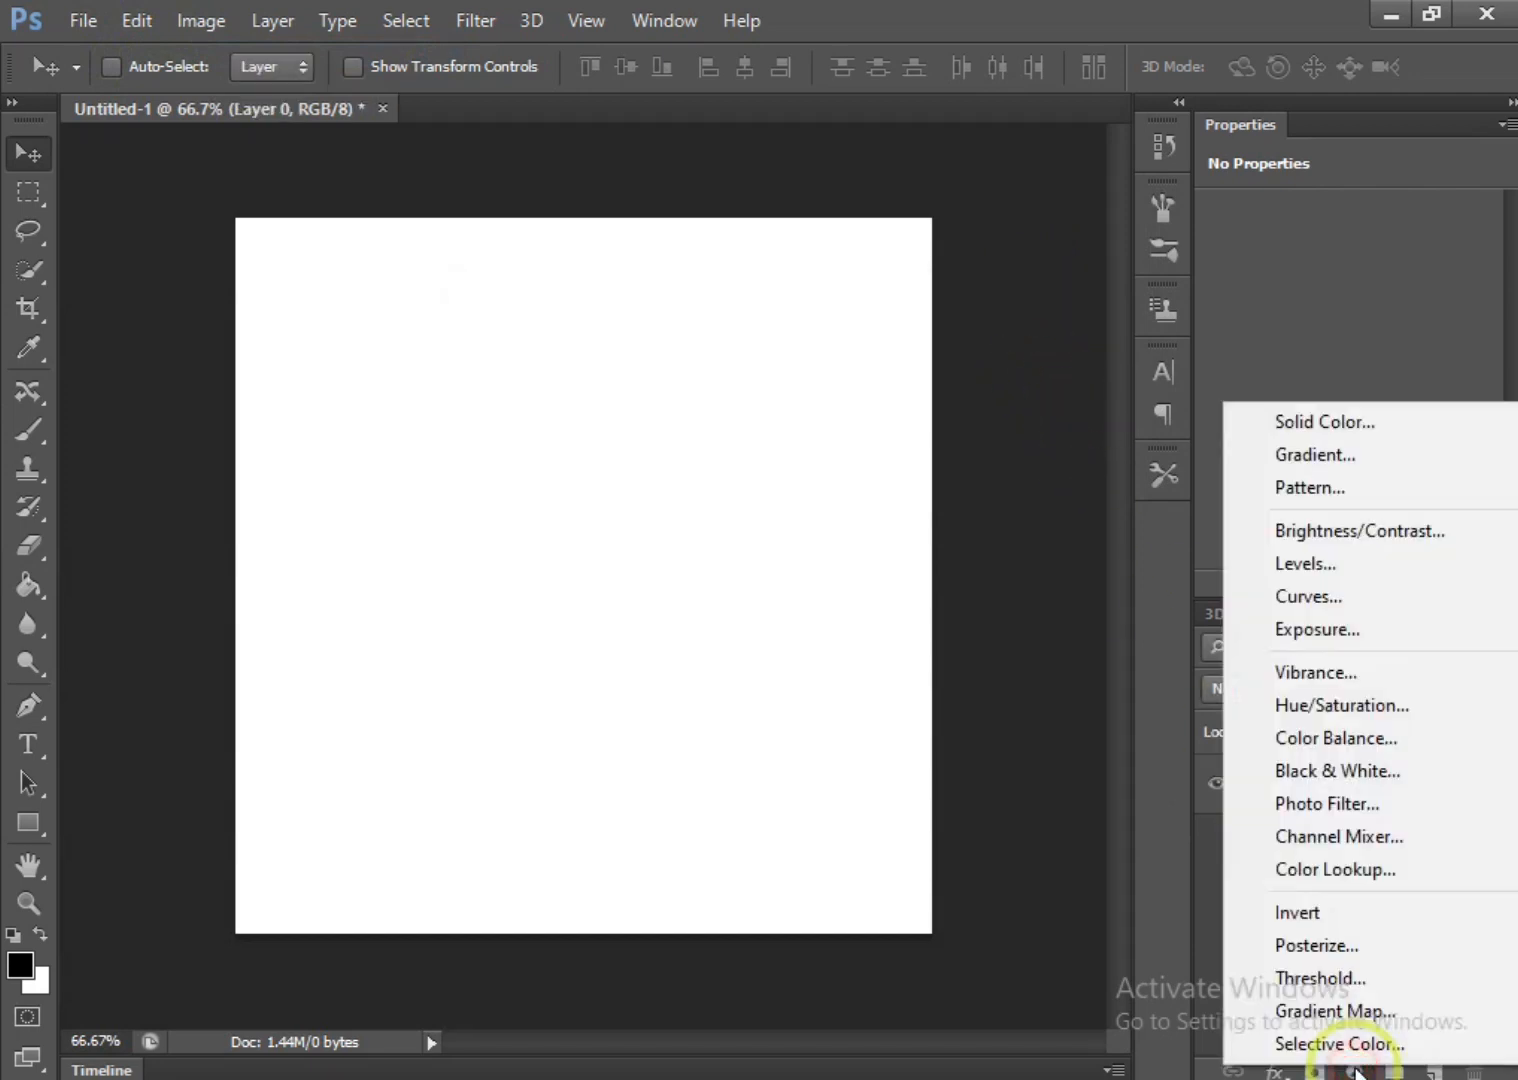
{"action": "left_click", "coordinate": [1308, 425]}
{"action": "left_click", "coordinate": [1110, 704]}
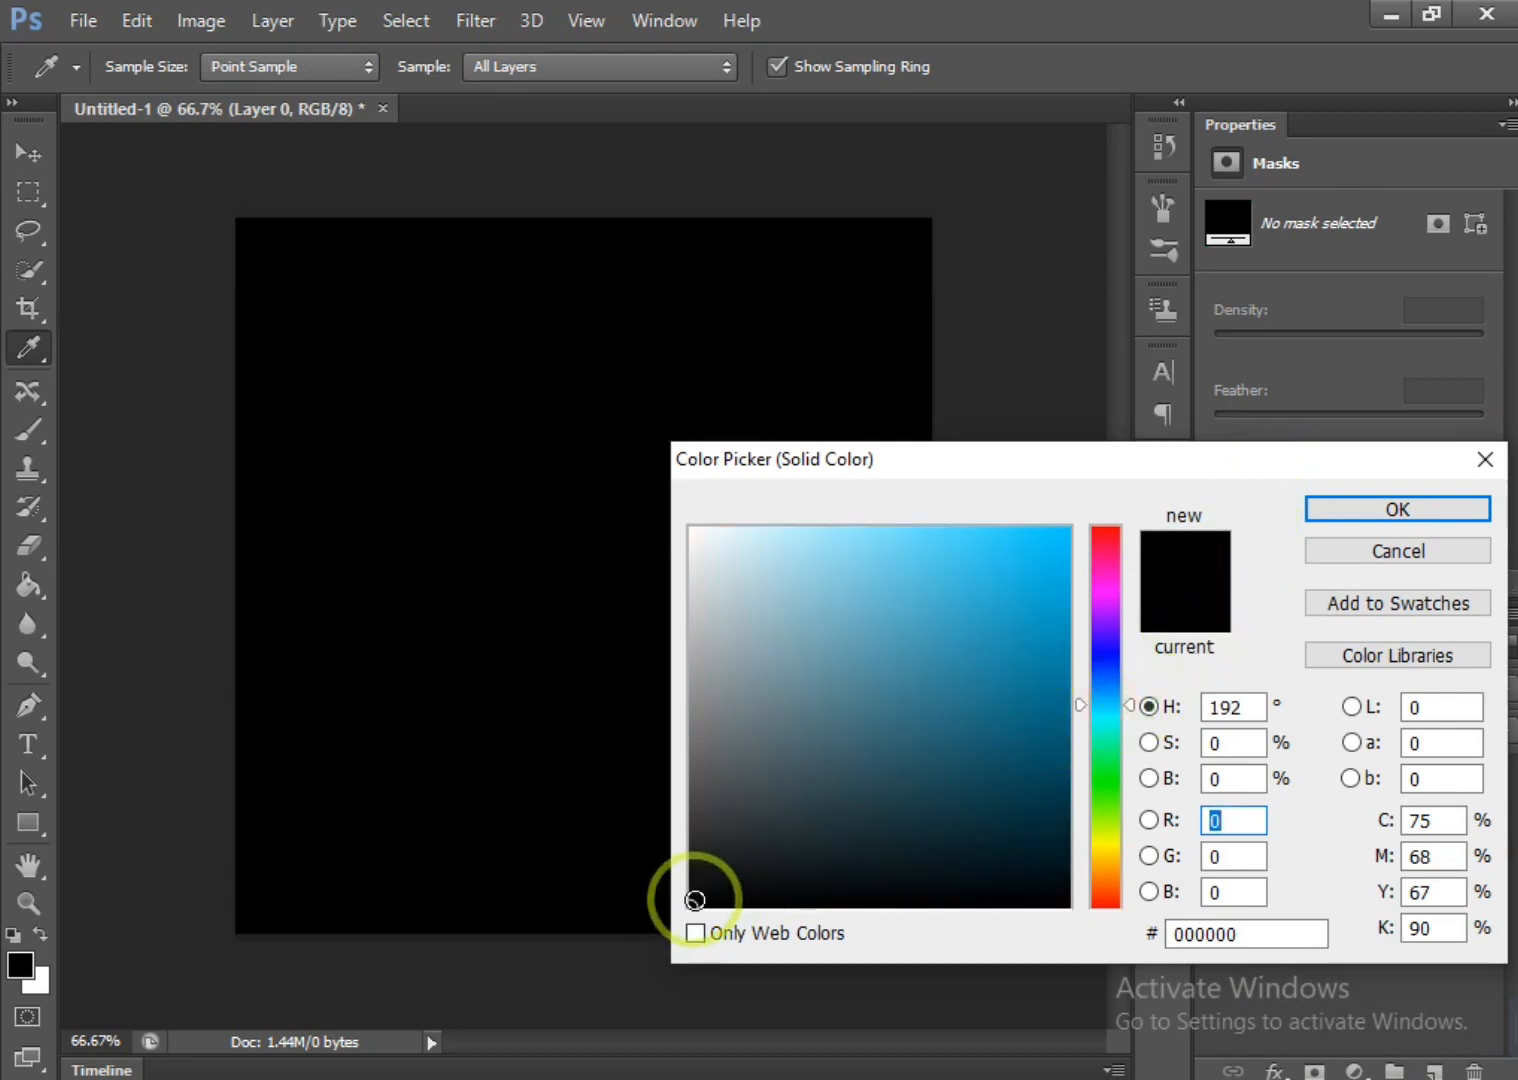
{"action": "mouse_move", "coordinate": [694, 898]}
{"action": "left_mouse_down"}
{"action": "mouse_move", "coordinate": [891, 714]}
{"action": "mouse_move", "coordinate": [864, 683]}
{"action": "mouse_move", "coordinate": [824, 692]}
{"action": "left_mouse_up"}
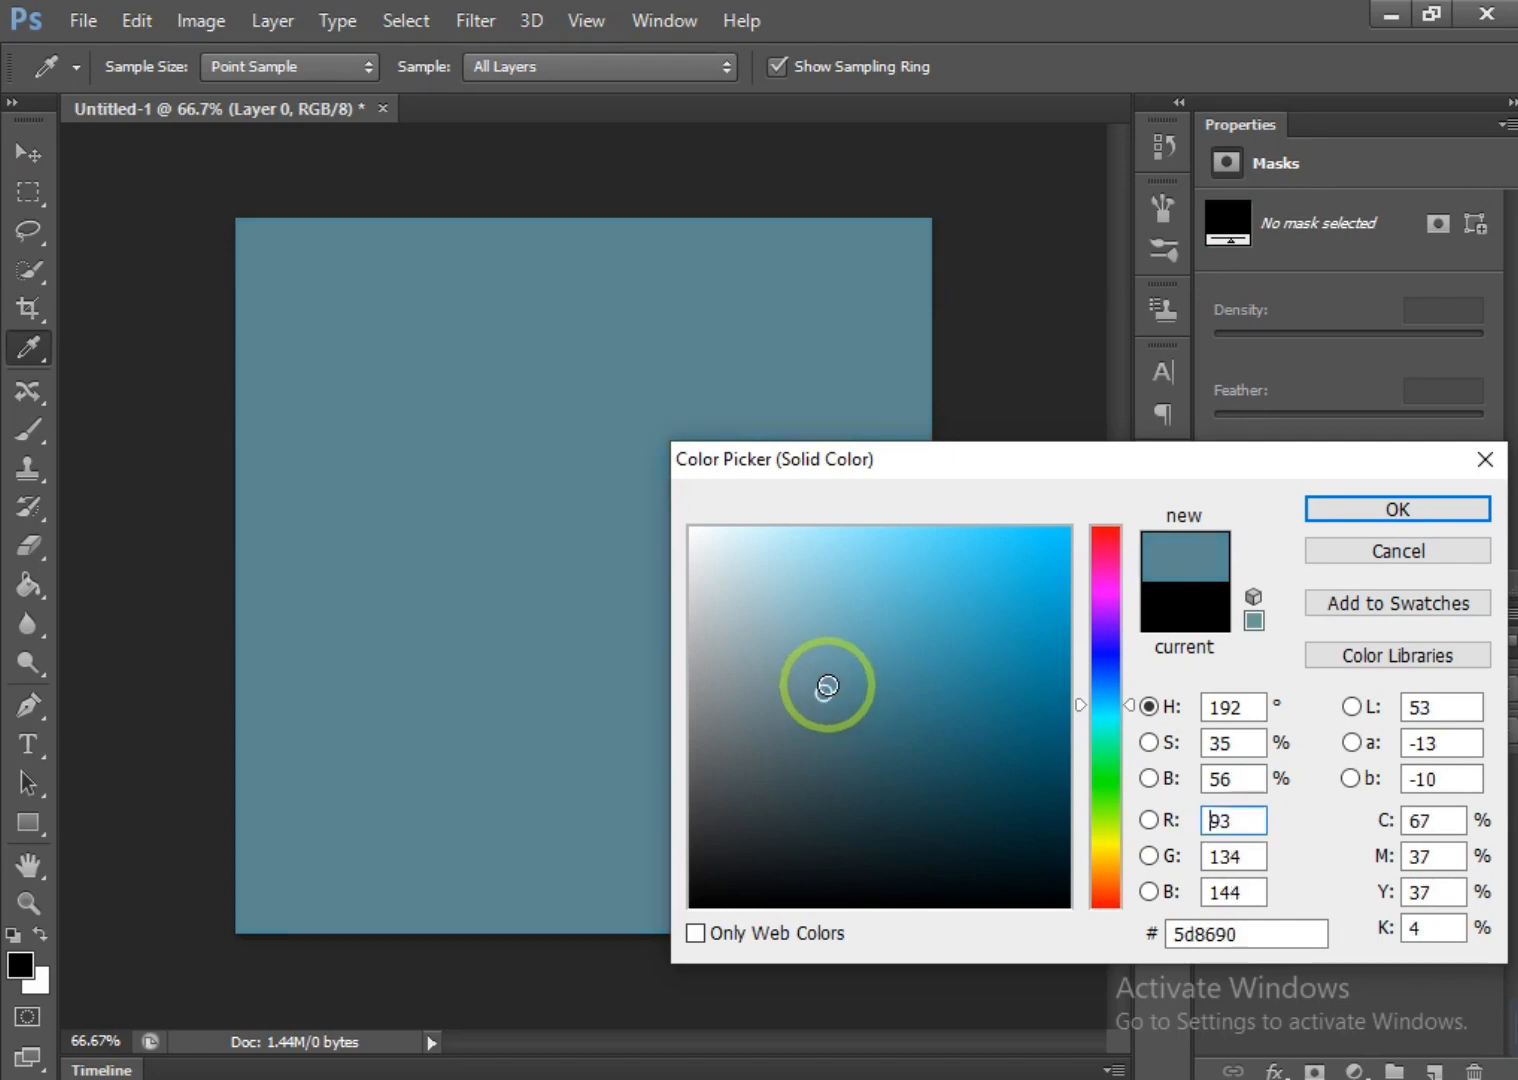
{"action": "left_click", "coordinate": [1385, 512]}
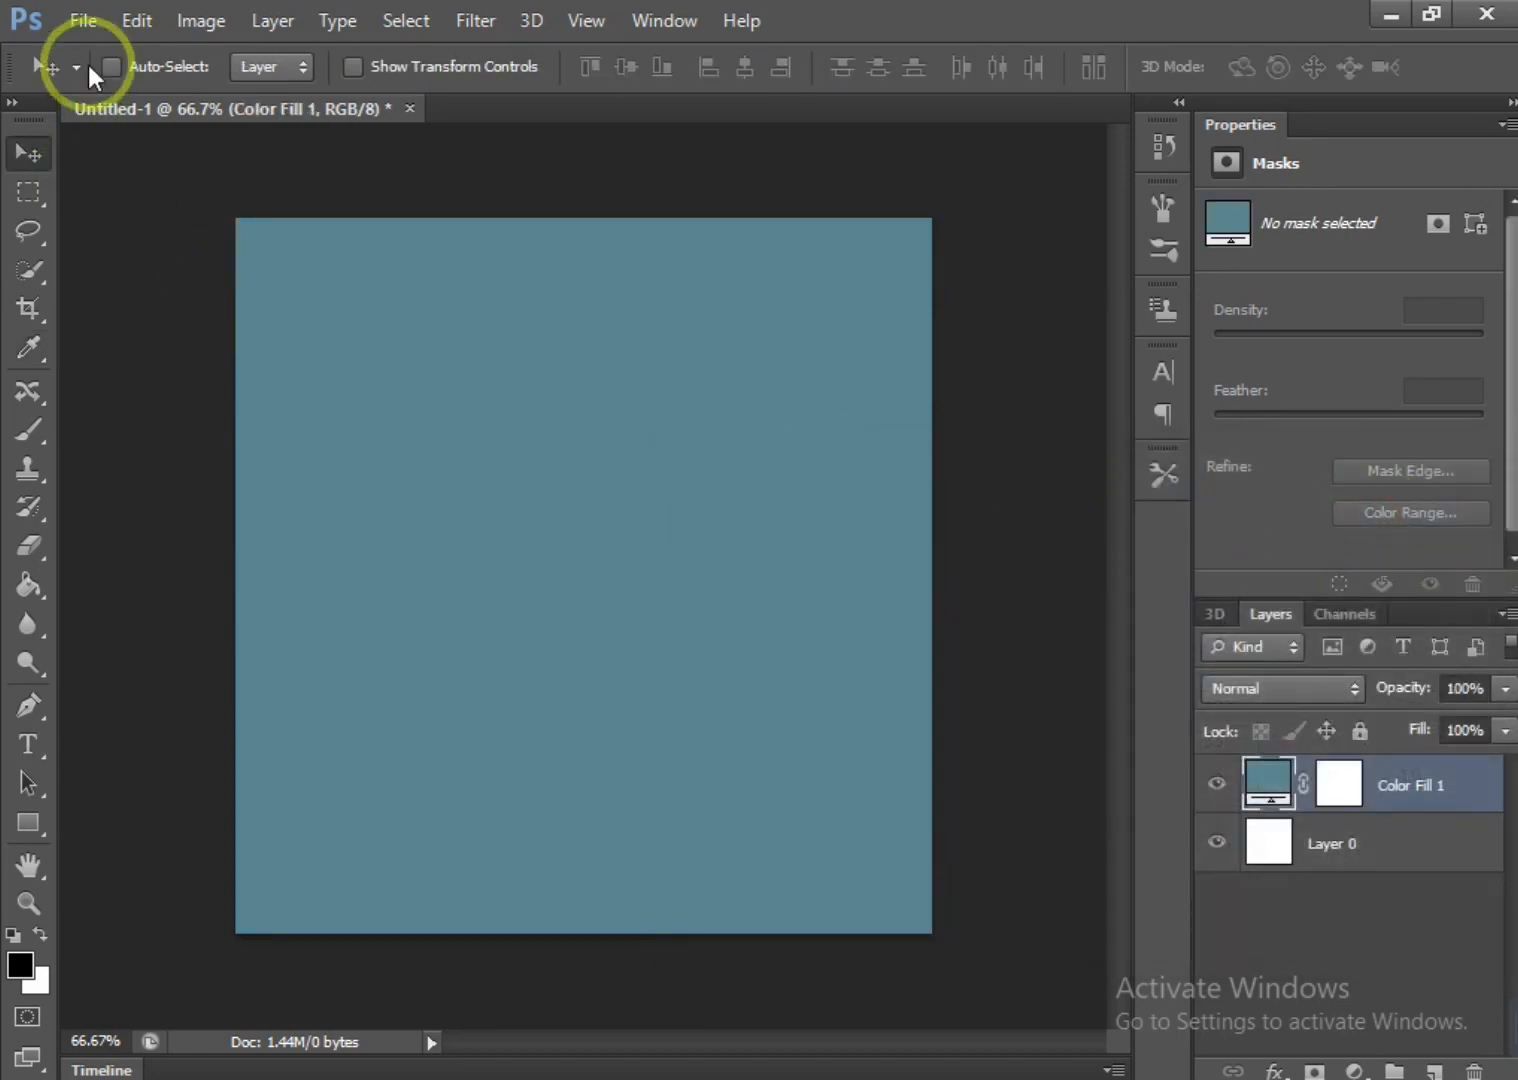
Open eggs_shell-removebg-preview.png from the egg stock folder
{"action": "left_click", "coordinate": [83, 20]}
{"action": "left_click", "coordinate": [60, 85]}
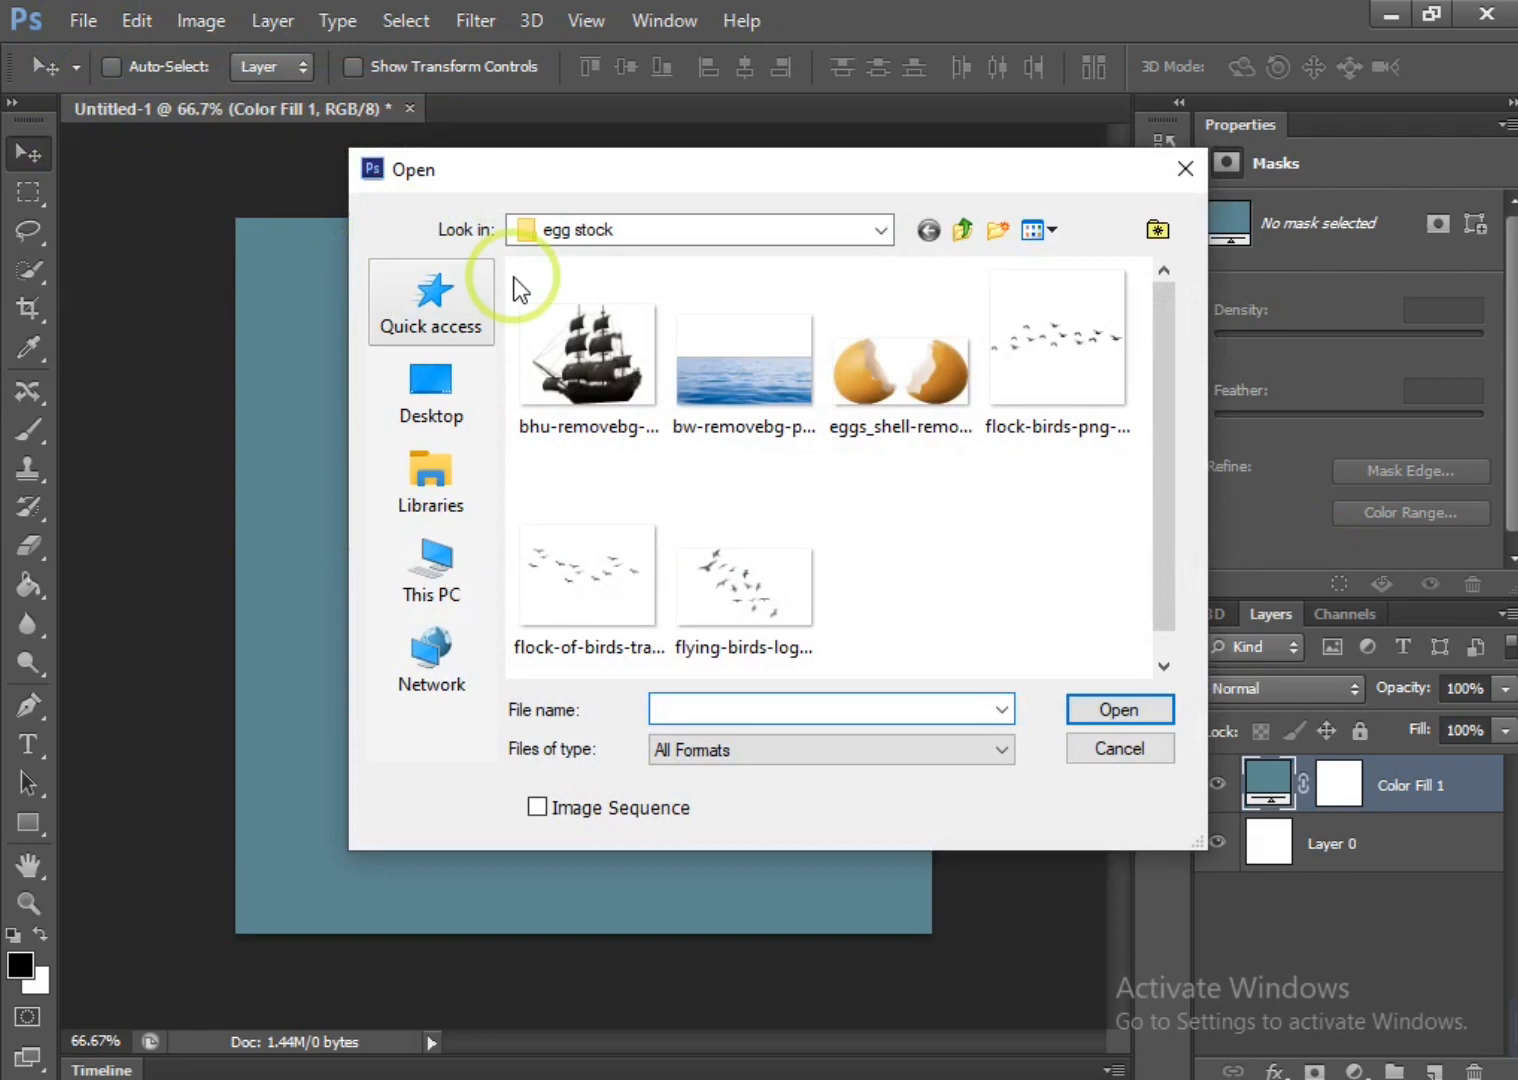
{"action": "double_click", "coordinate": [854, 358]}
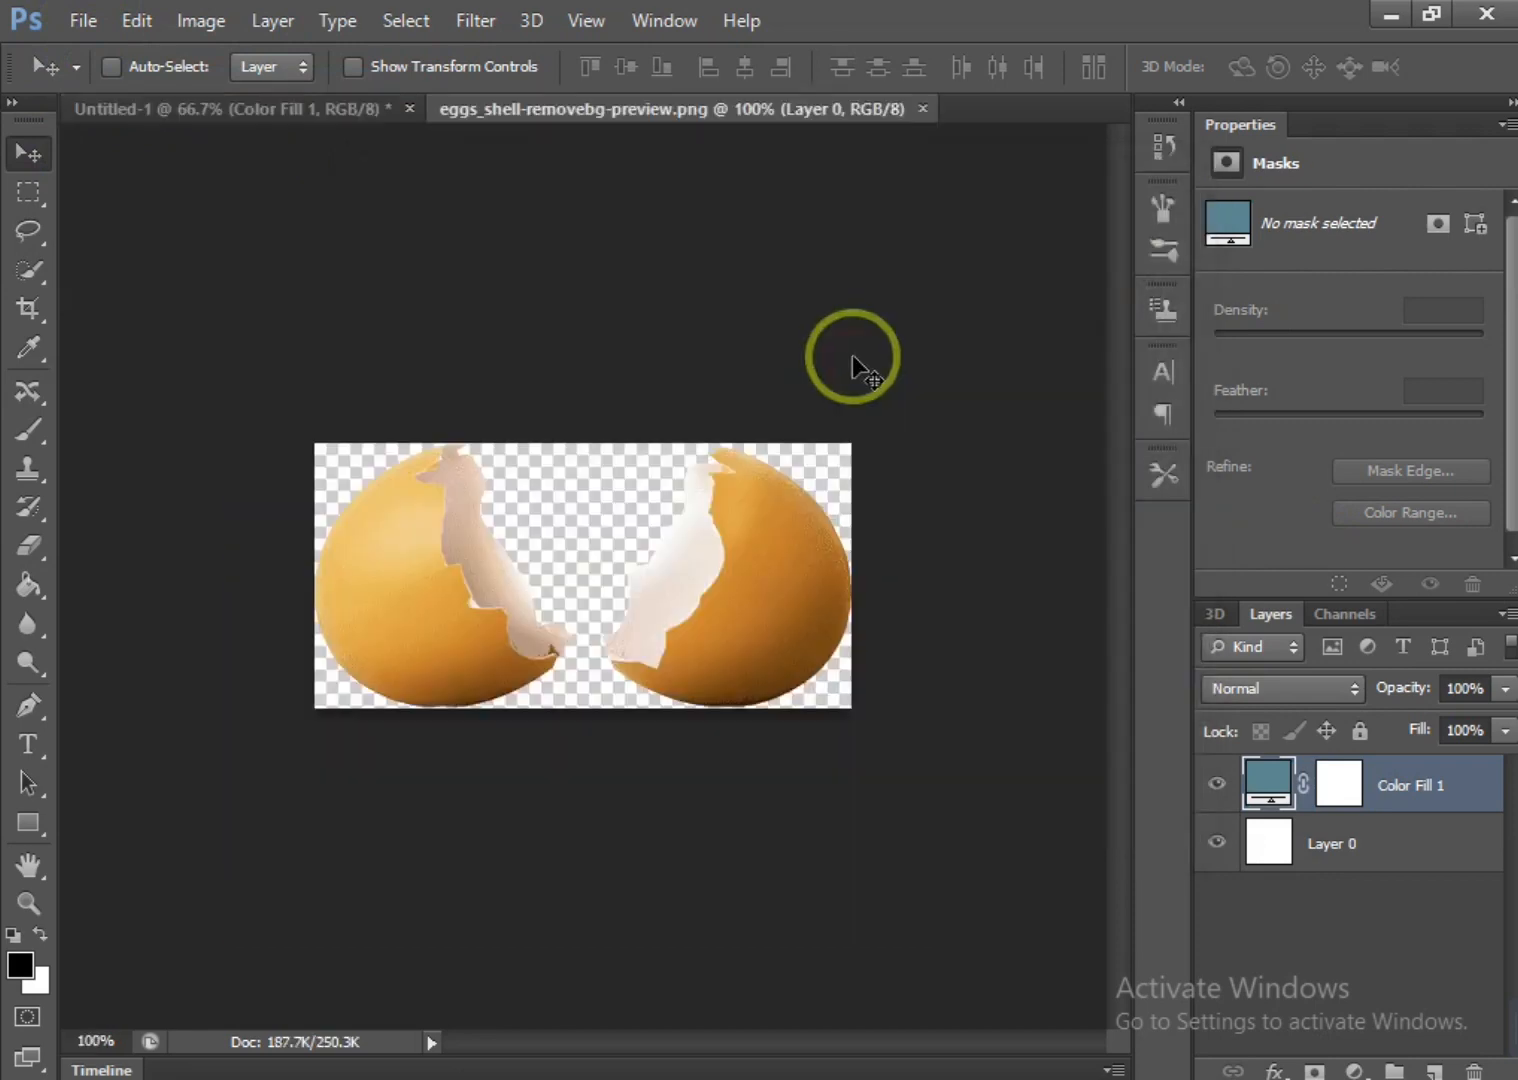
Select the left half of the broken eggshell with Quick Selection and copy it into the Untitled-1 document's lower centre
{"action": "left_click", "coordinate": [38, 240]}
{"action": "left_click", "coordinate": [28, 270]}
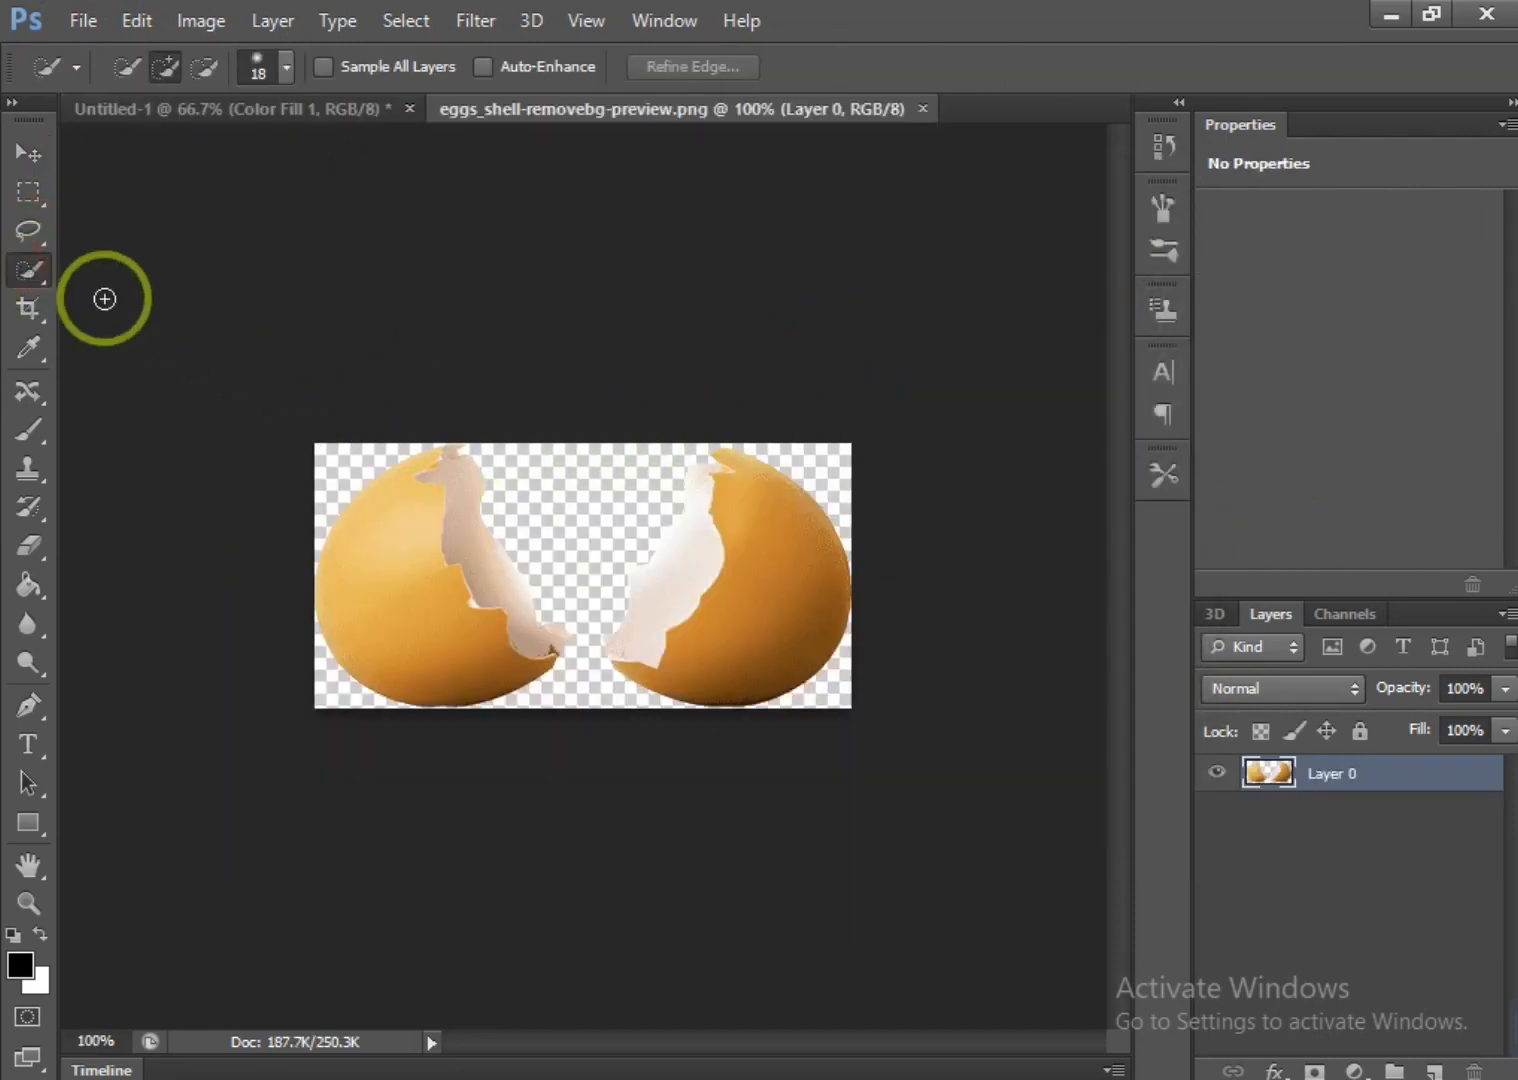
{"action": "mouse_move", "coordinate": [400, 457]}
{"action": "left_mouse_down"}
{"action": "mouse_move", "coordinate": [441, 550]}
{"action": "mouse_move", "coordinate": [413, 498]}
{"action": "left_mouse_up"}
{"action": "left_click", "coordinate": [30, 152]}
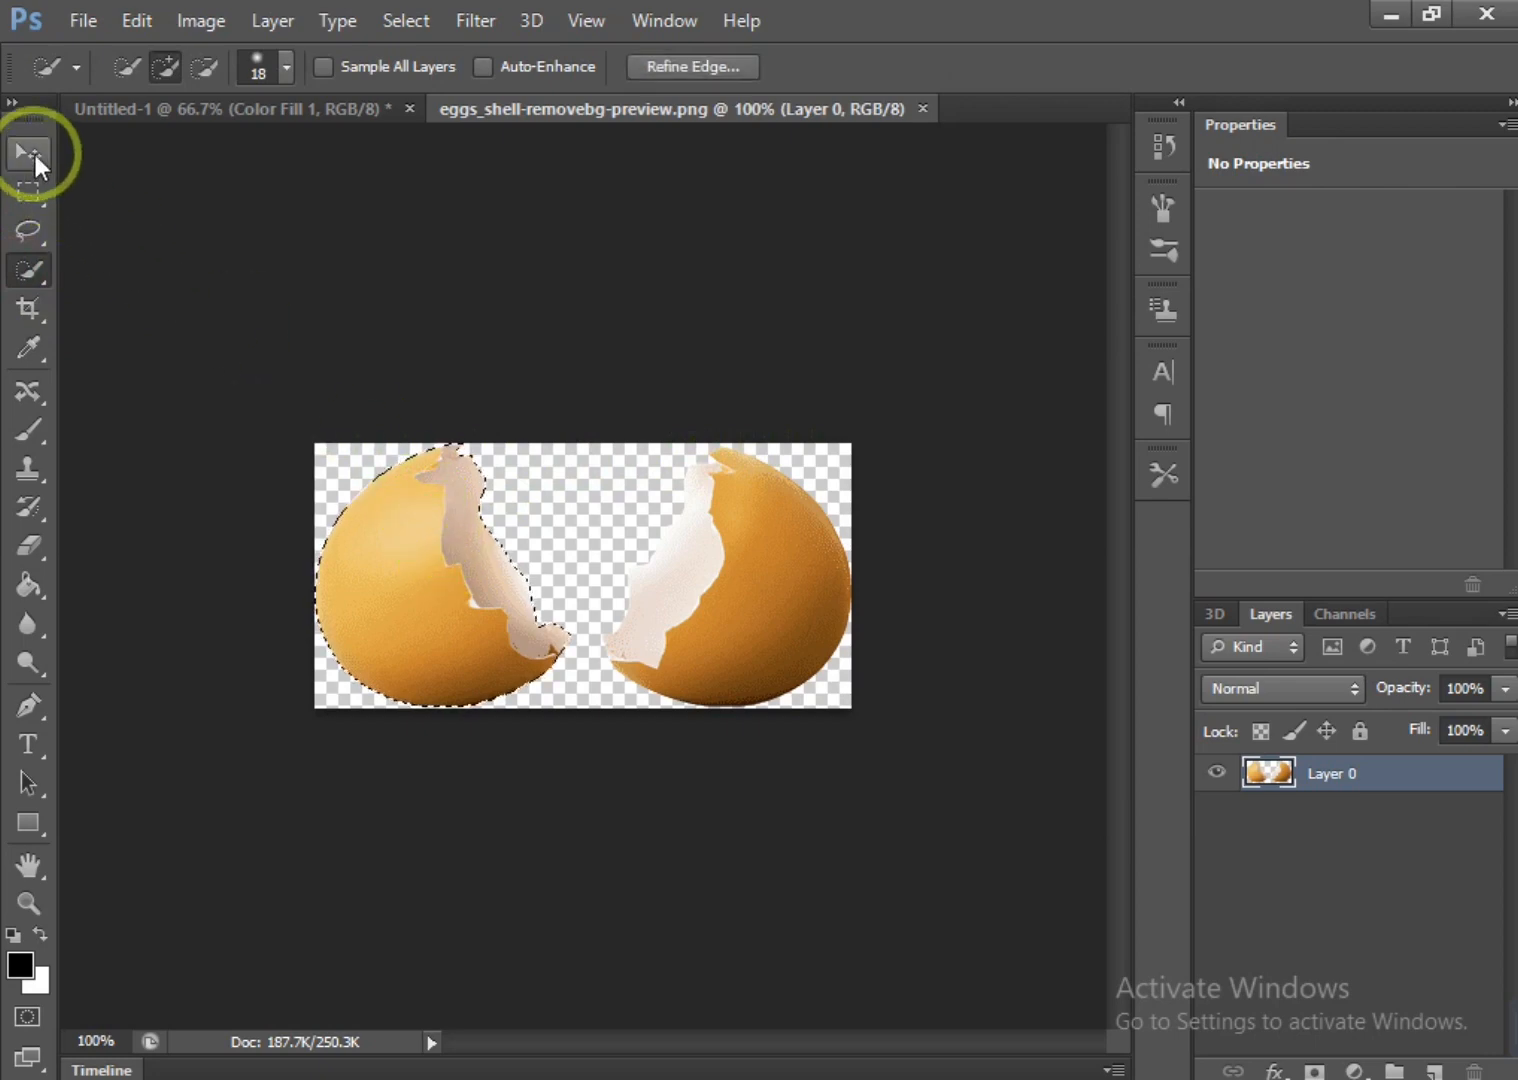
{"action": "mouse_move", "coordinate": [446, 567]}
{"action": "left_mouse_down"}
{"action": "mouse_move", "coordinate": [352, 348]}
{"action": "mouse_move", "coordinate": [298, 118]}
{"action": "mouse_move", "coordinate": [590, 662]}
{"action": "left_mouse_up"}
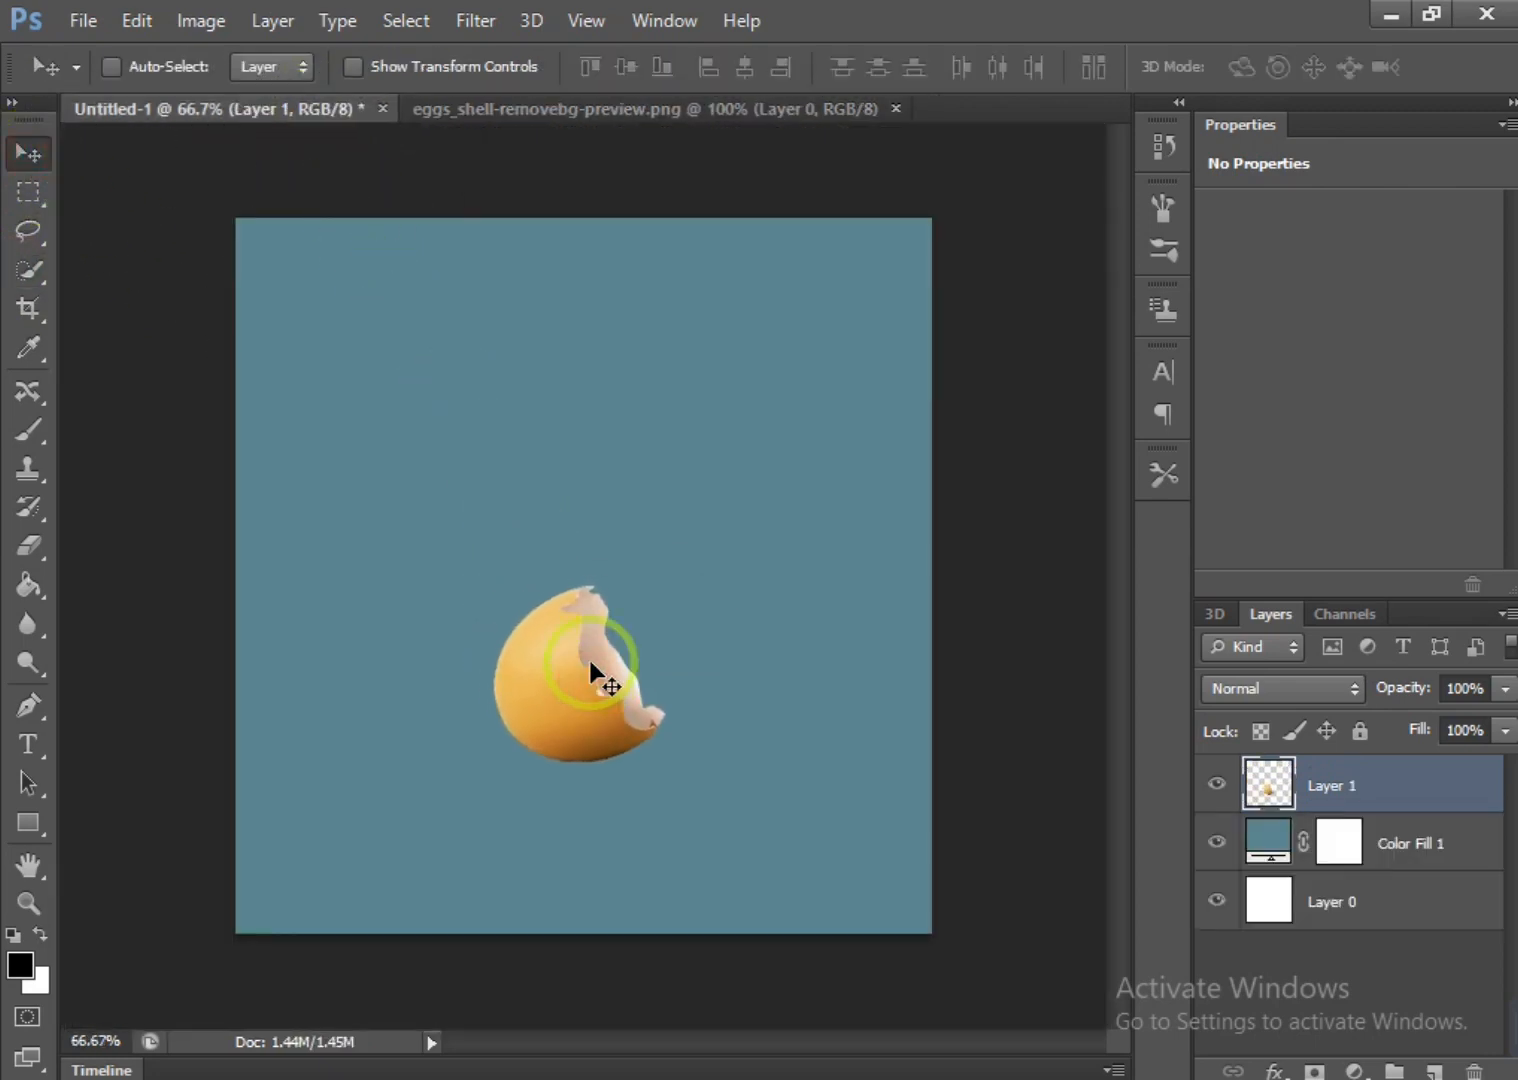
Rotate the eggshell about -59.5° so its opening faces up, scale it to about 174%, and centre it low on the canvas
{"action": "key", "text": "ctrl+t"}
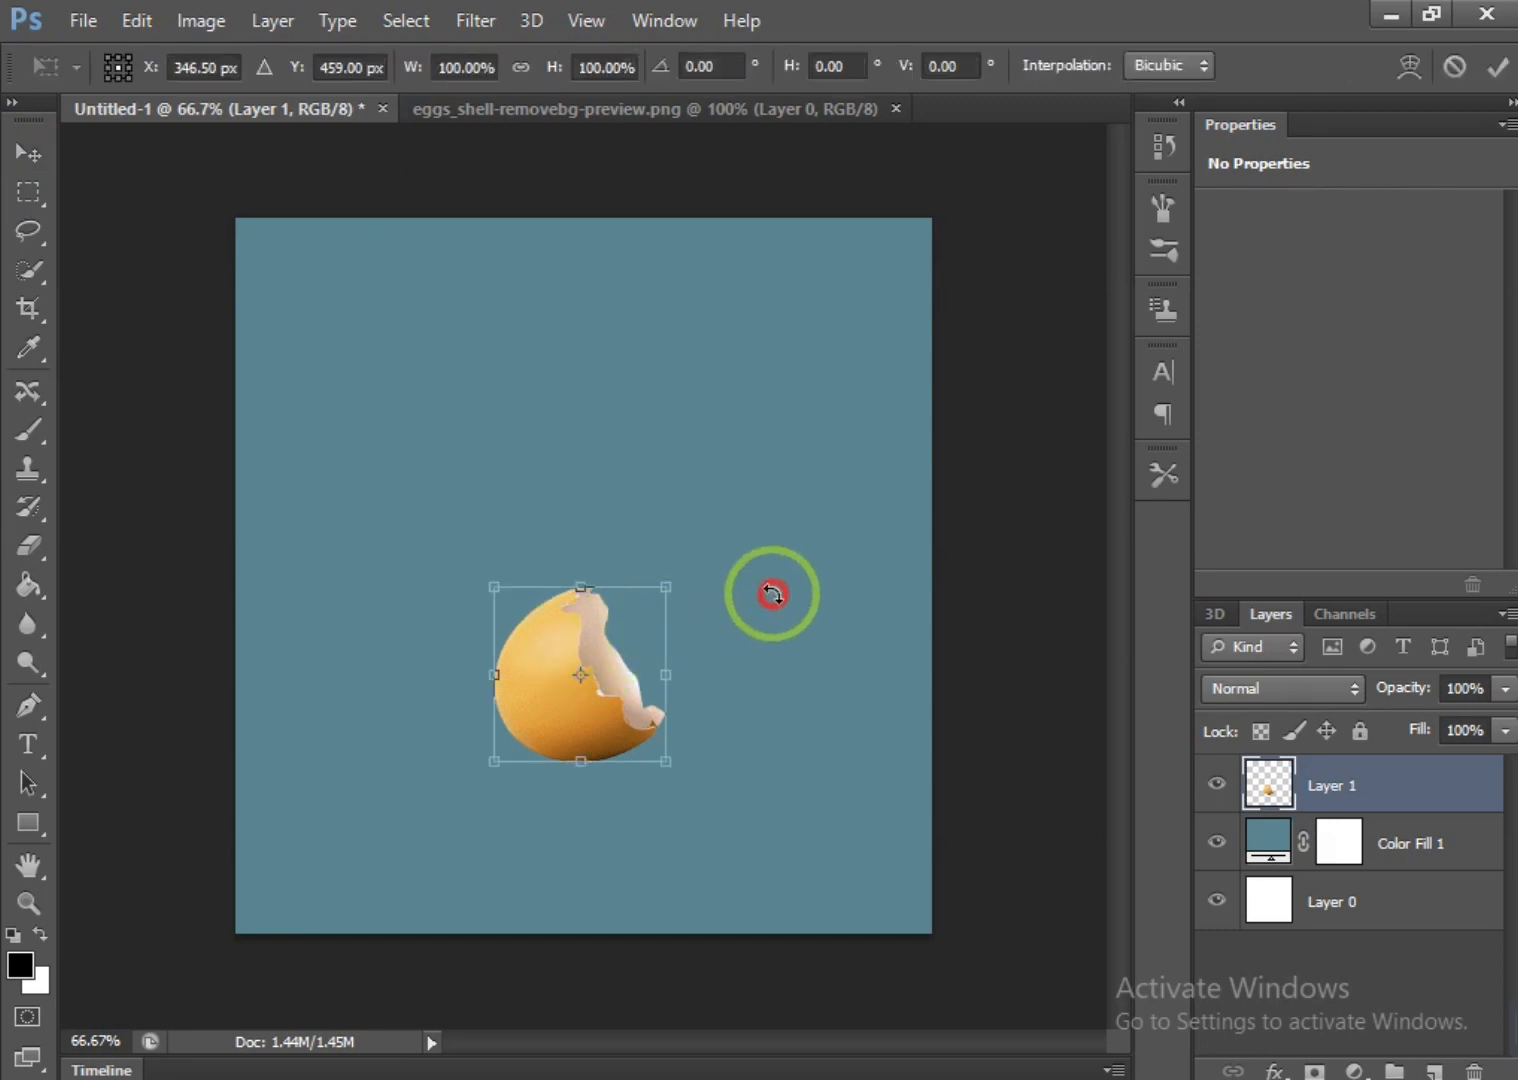
{"action": "left_click_drag", "start_coordinate": [772, 594], "coordinate": [603, 494]}
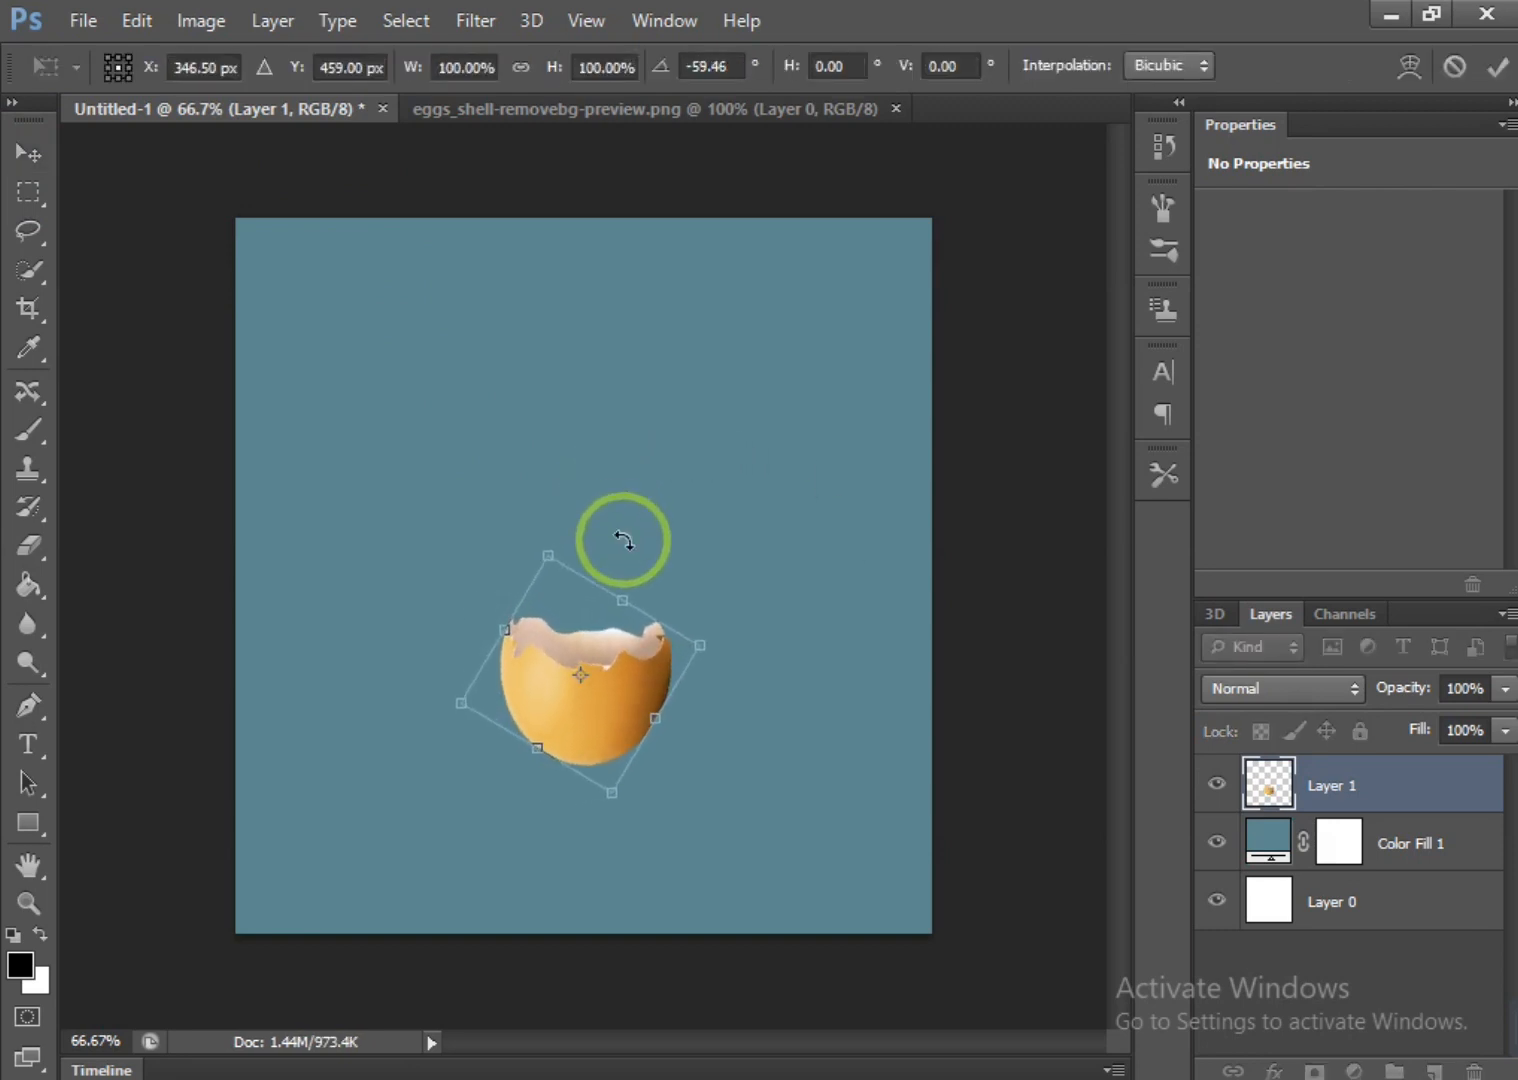
{"action": "left_click_drag", "start_coordinate": [700, 645], "coordinate": [813, 610]}
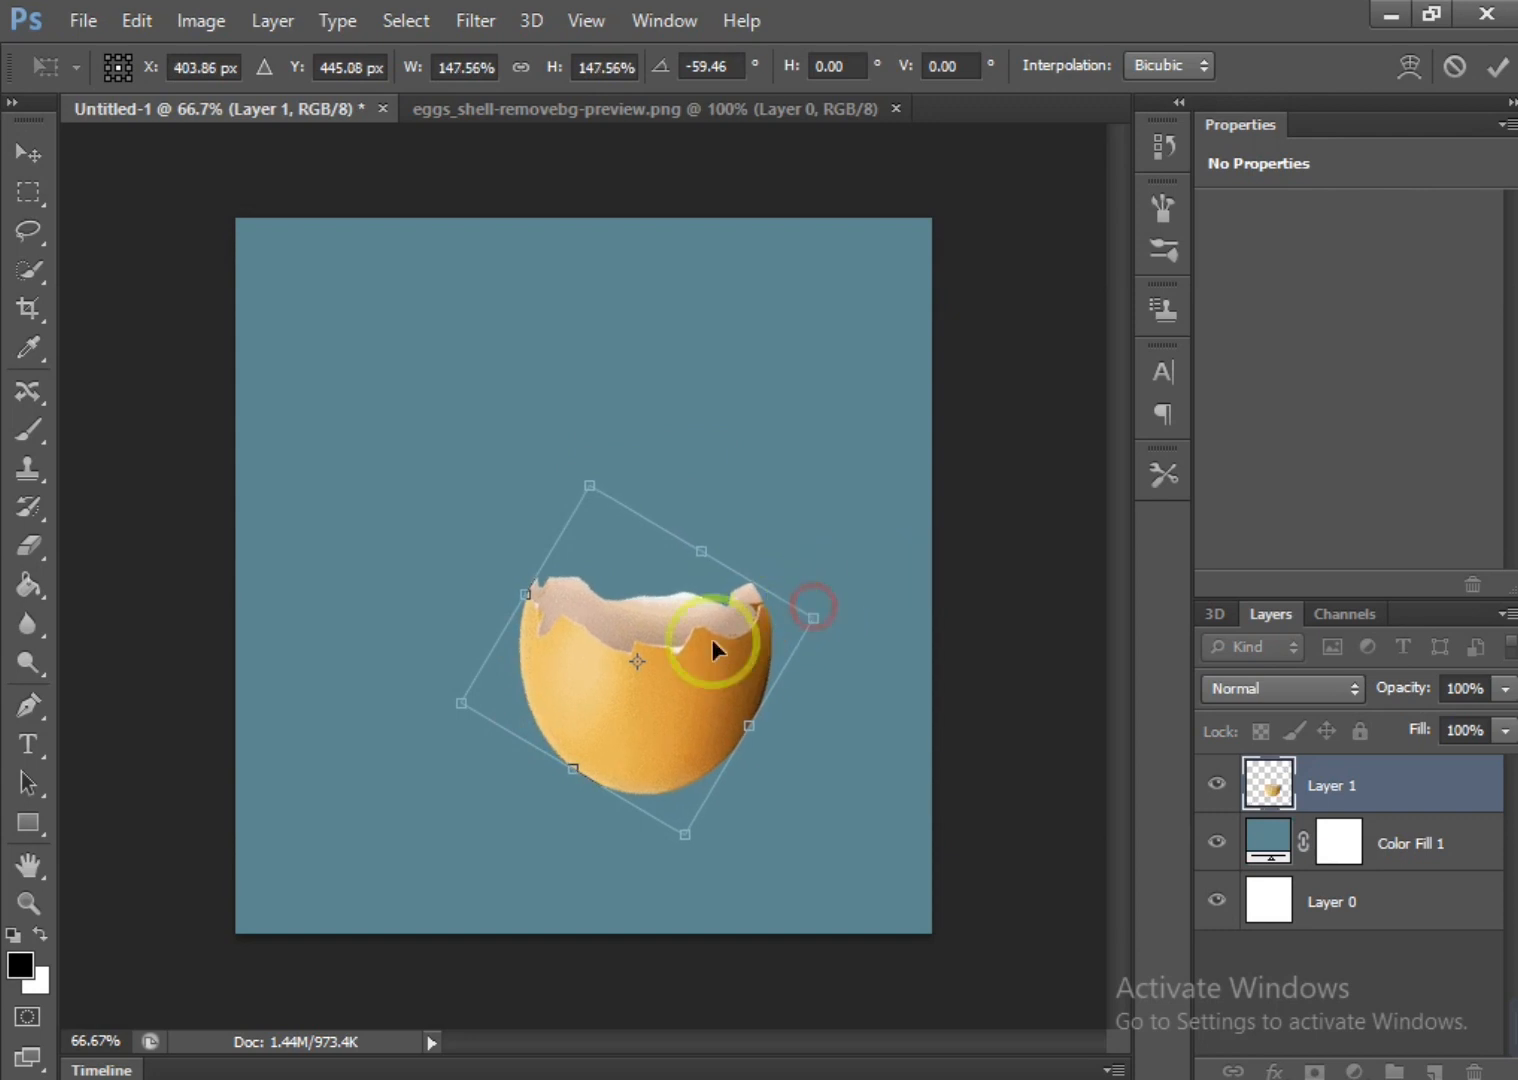
{"action": "left_click_drag", "start_coordinate": [463, 704], "coordinate": [397, 717]}
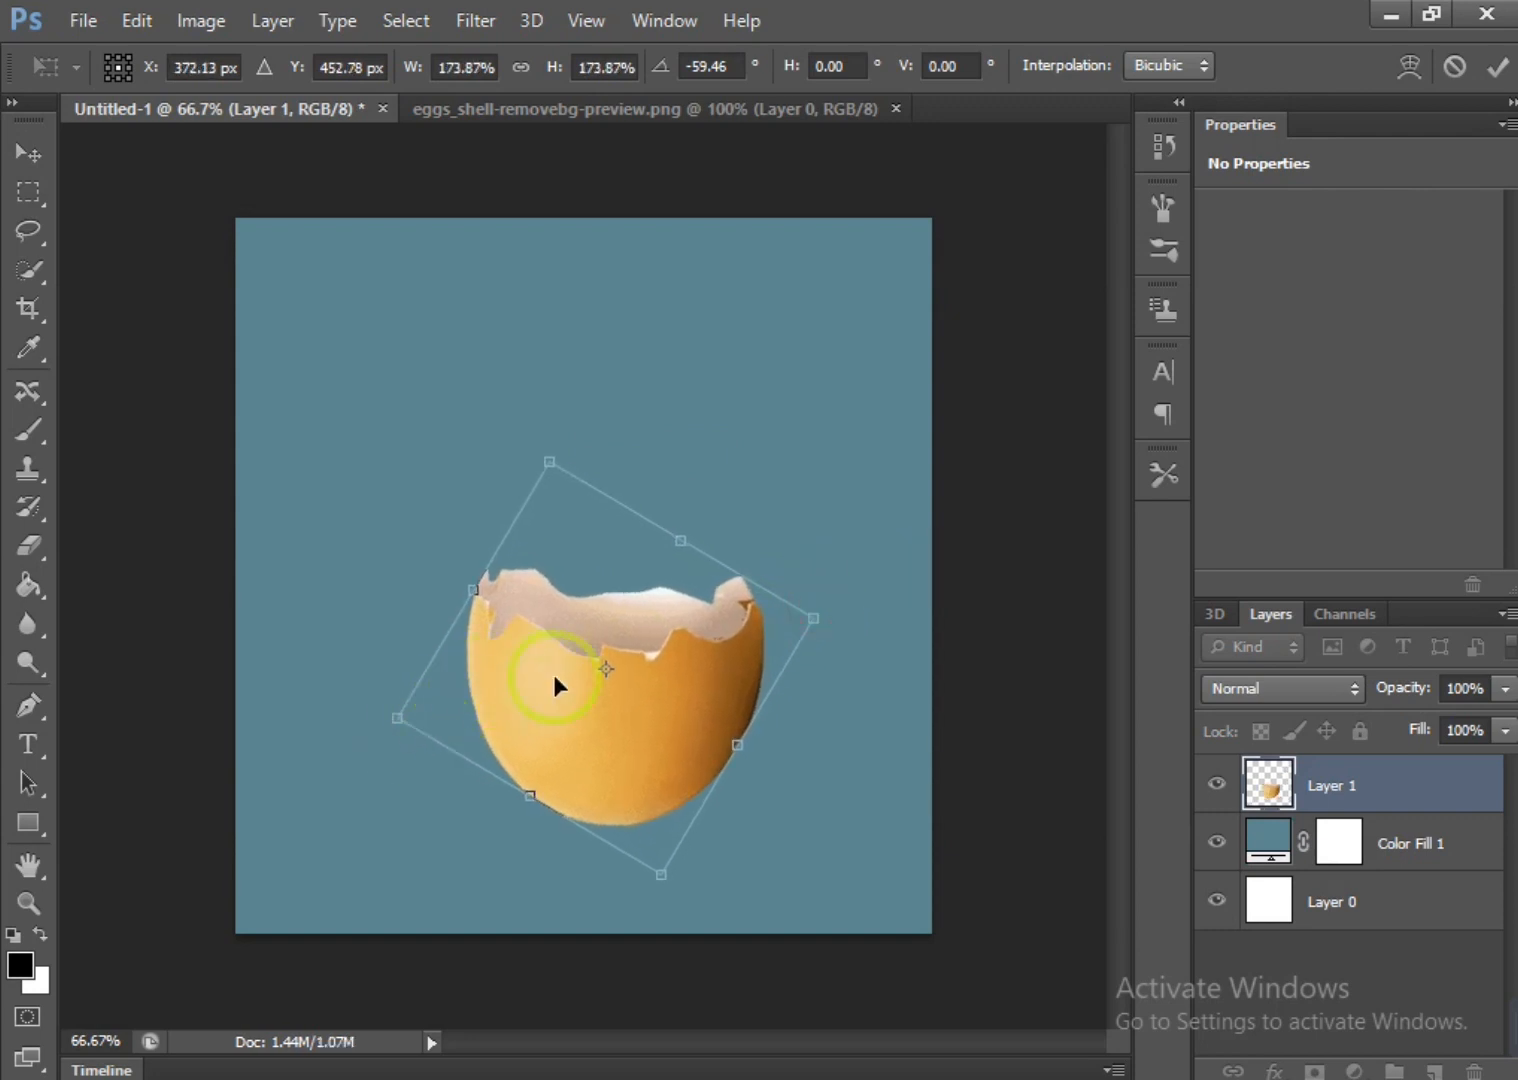
{"action": "left_click", "coordinate": [1497, 66]}
{"action": "left_click_drag", "start_coordinate": [633, 712], "coordinate": [596, 746]}
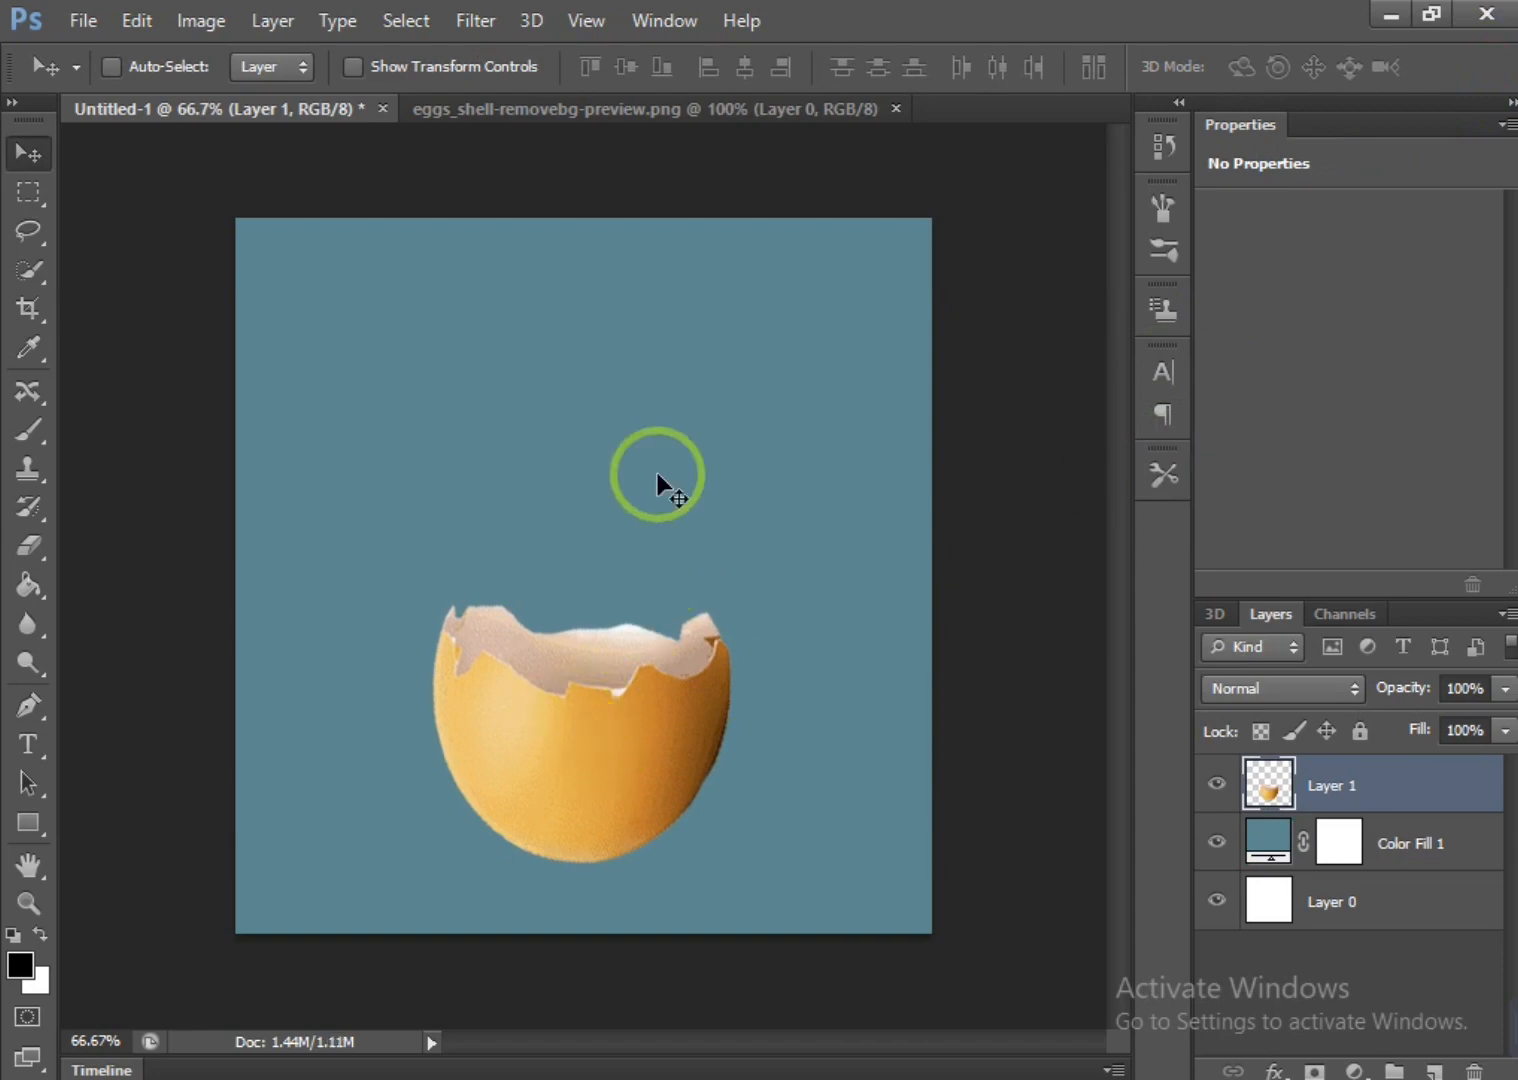
Open bw-removebg-preview.png and copy the sea image into Untitled-1 over the upper part of the eggshell
{"action": "left_click", "coordinate": [79, 24]}
{"action": "left_click", "coordinate": [102, 77]}
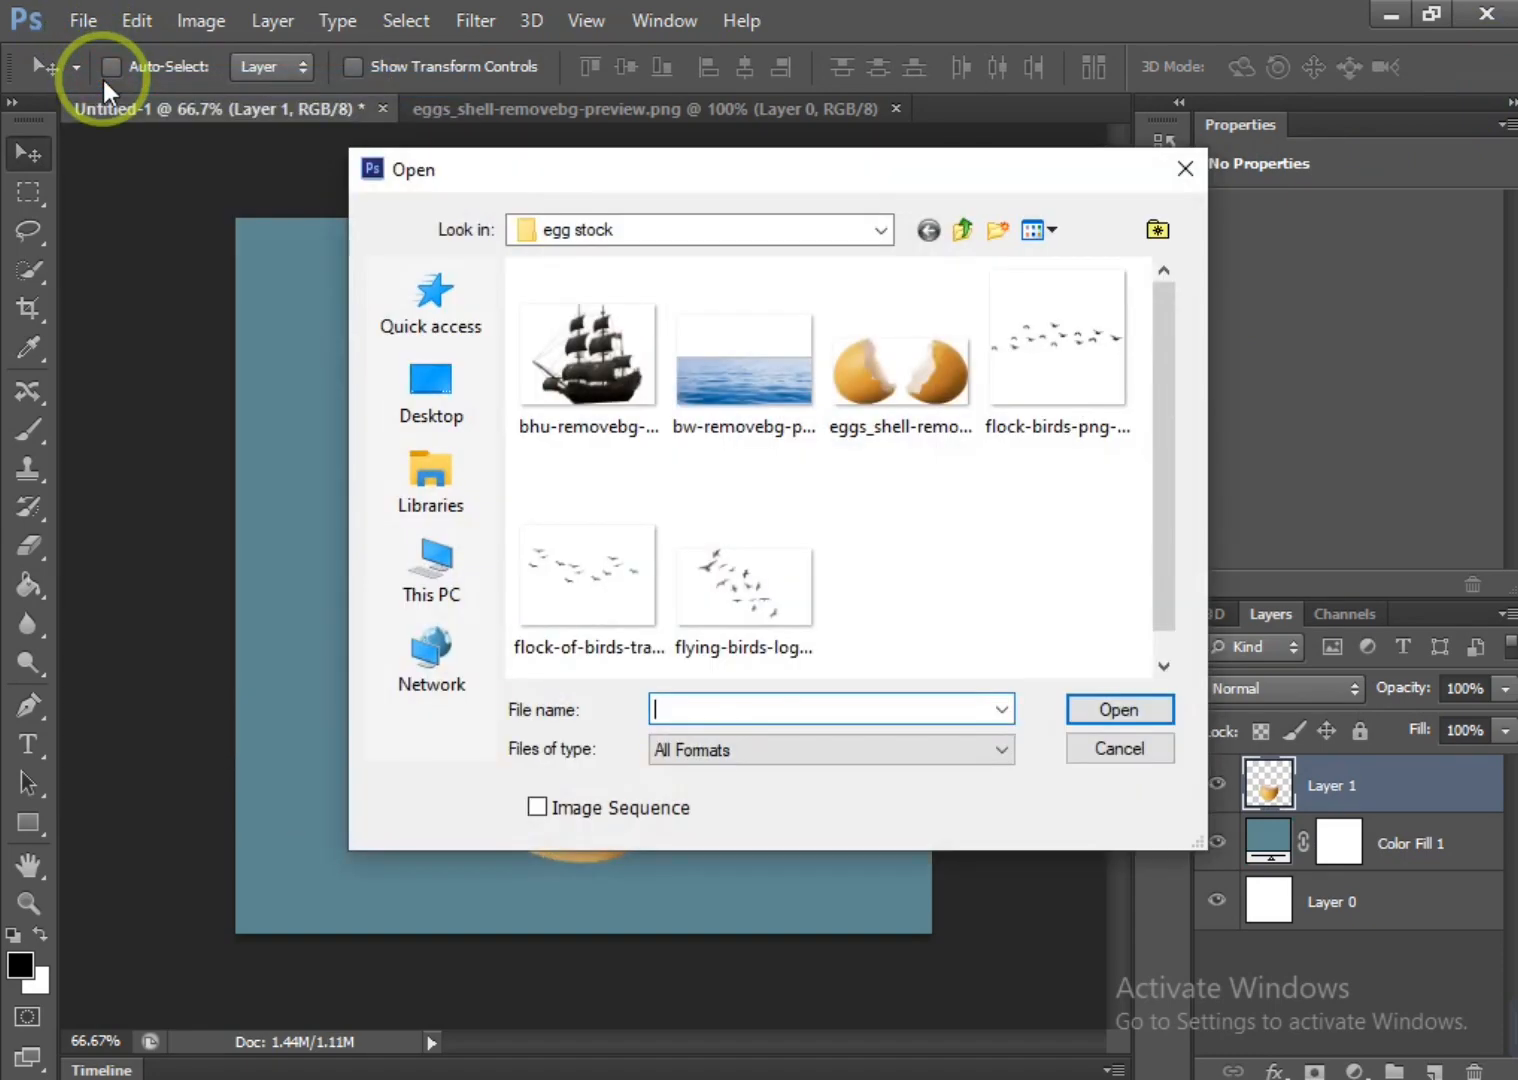
{"action": "left_click", "coordinate": [721, 363]}
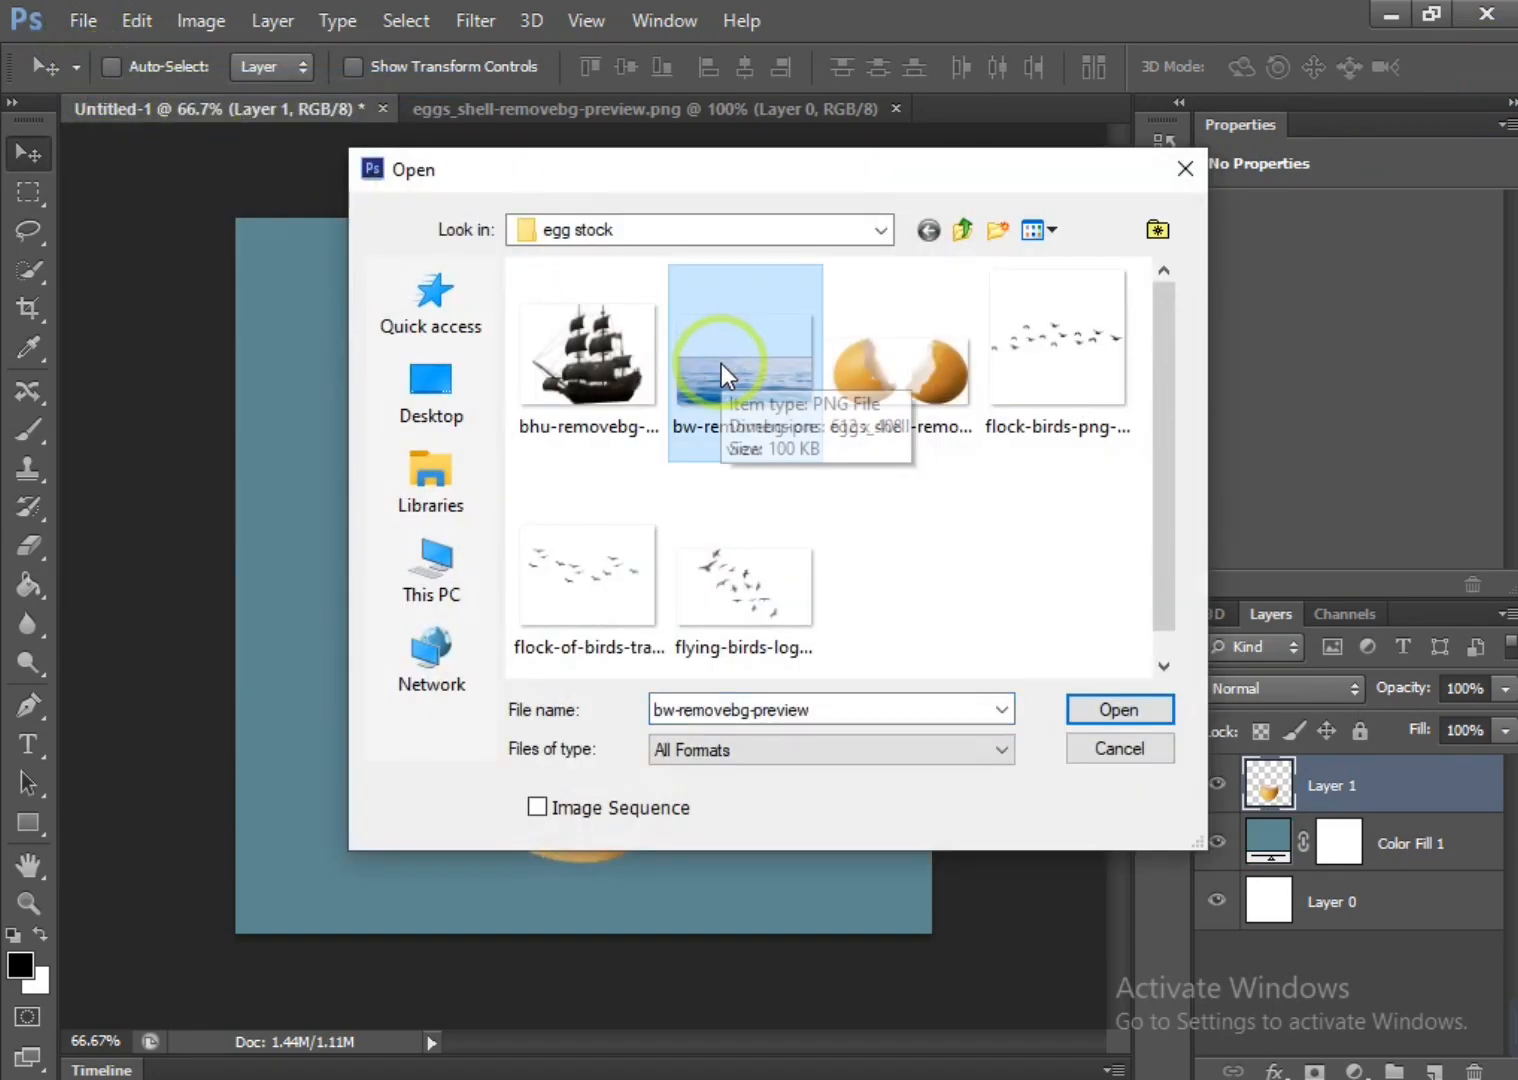
{"action": "left_click", "coordinate": [1118, 709]}
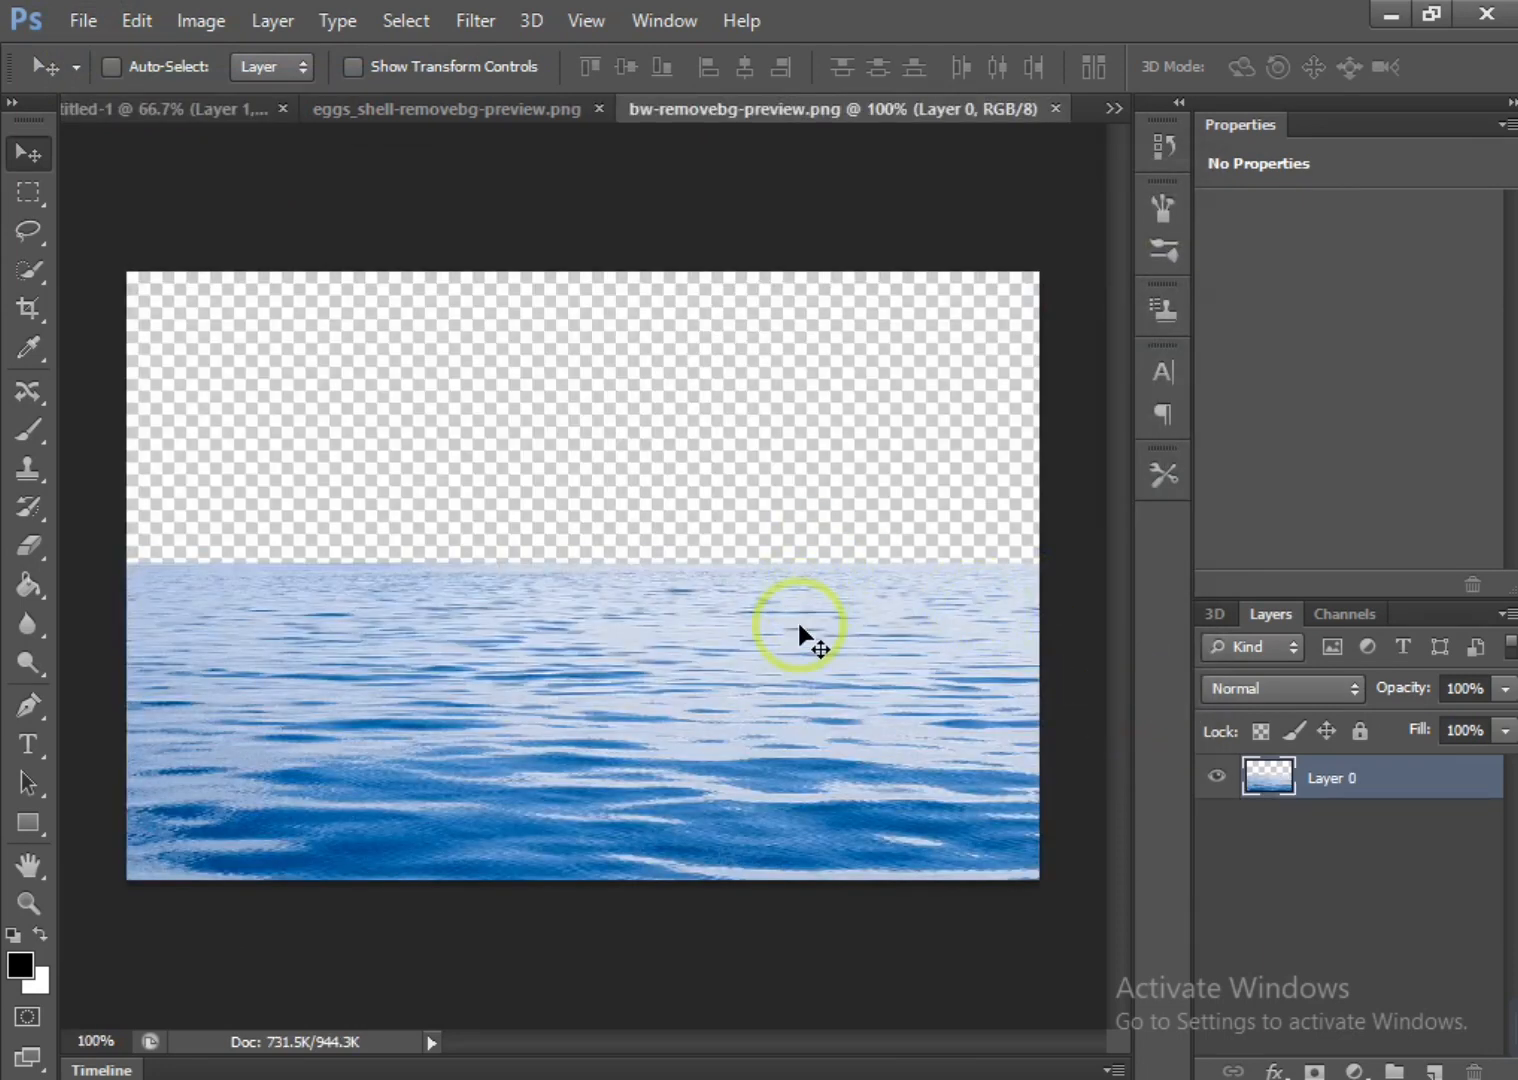
{"action": "left_click_drag", "start_coordinate": [752, 669], "coordinate": [581, 745]}
{"action": "left_click_drag", "start_coordinate": [581, 745], "coordinate": [704, 605]}
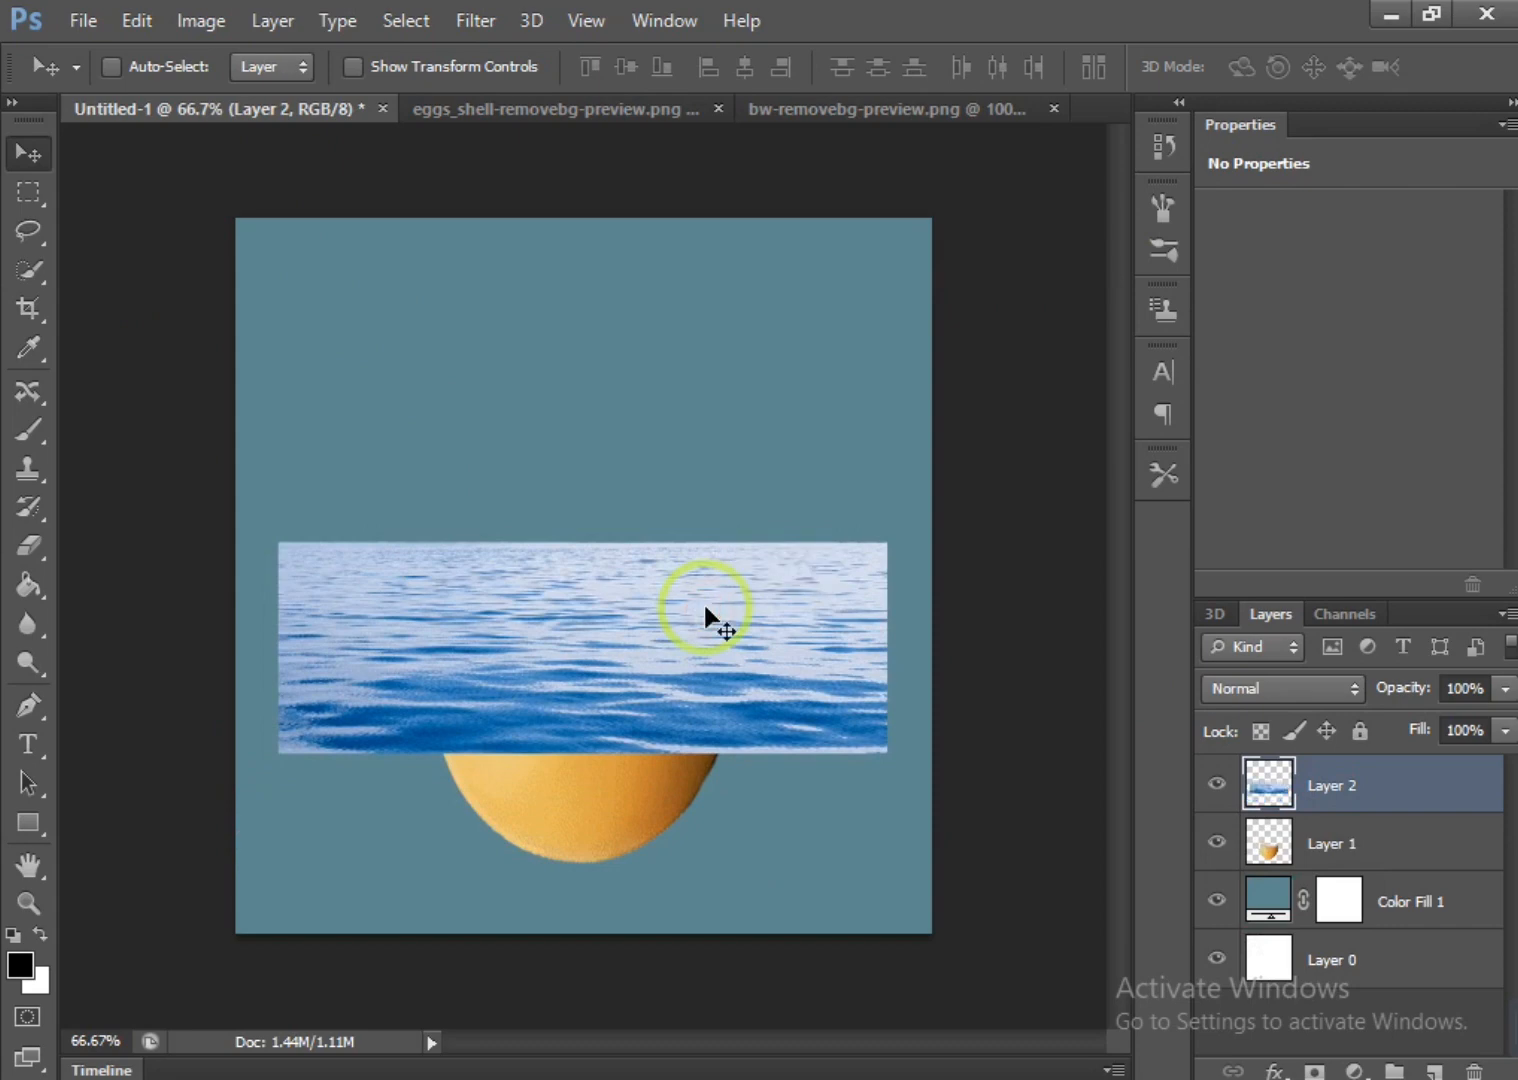
Narrow the sea layer from both sides to the eggshell's width and shorten it slightly from its lower edge
{"action": "key", "text": "ctrl+t"}
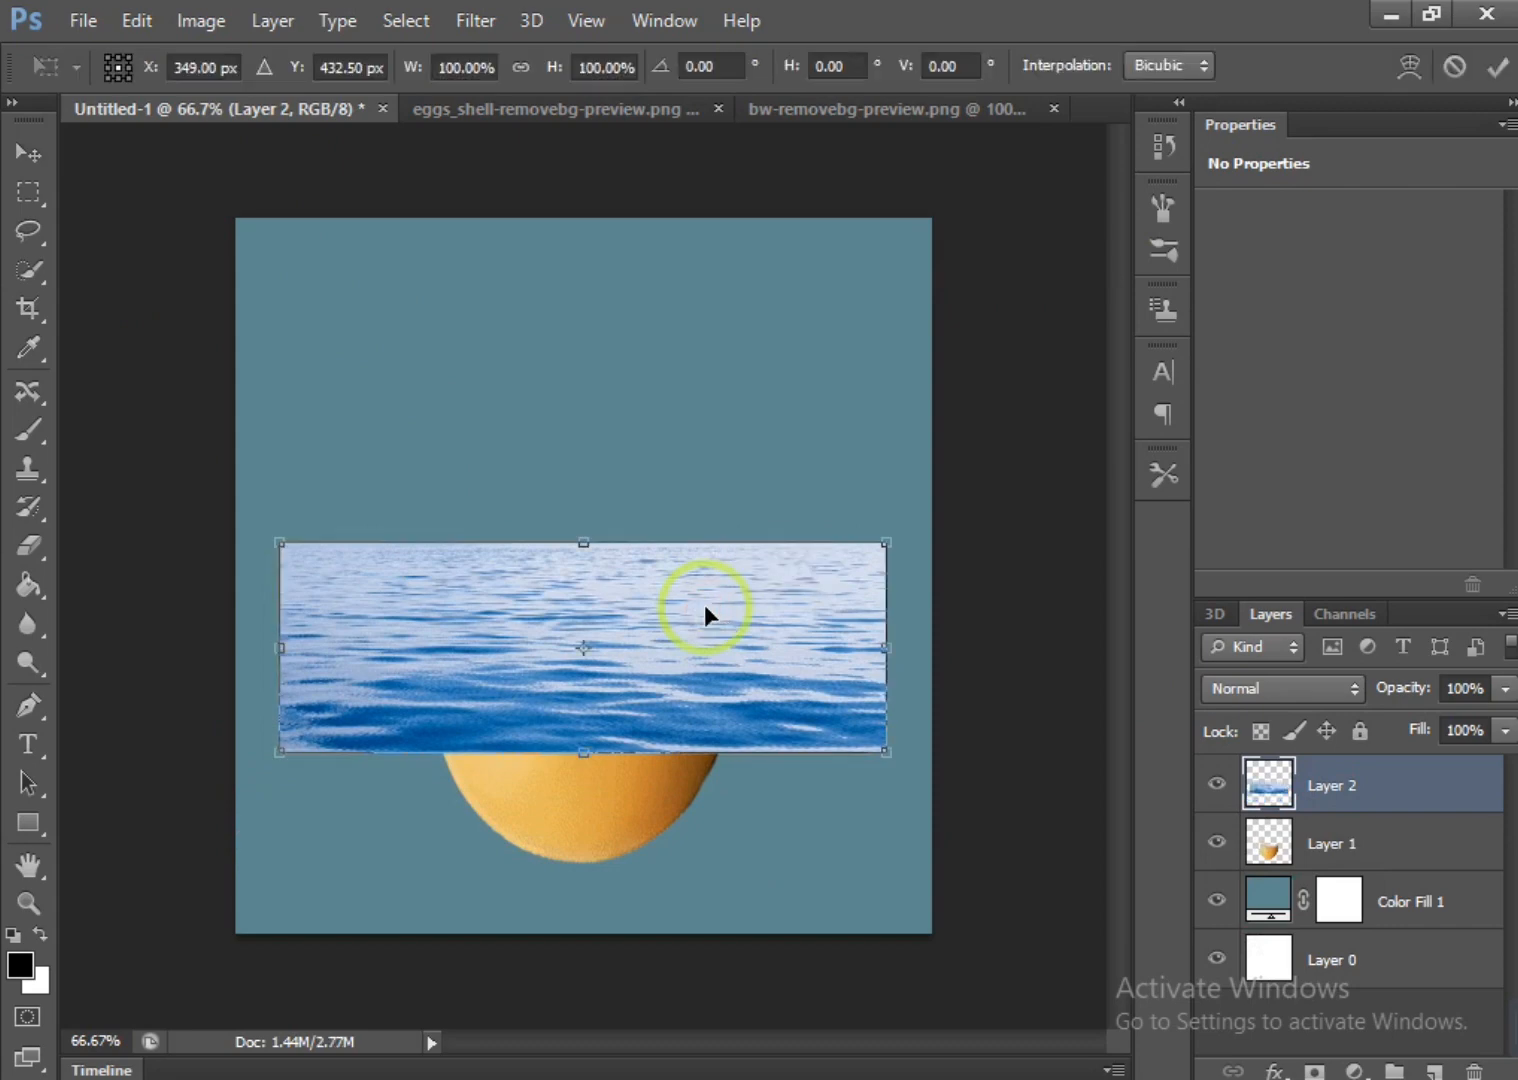
{"action": "left_click_drag", "start_coordinate": [866, 648], "coordinate": [731, 648]}
{"action": "left_click_drag", "start_coordinate": [285, 644], "coordinate": [434, 640]}
{"action": "left_click_drag", "start_coordinate": [565, 752], "coordinate": [570, 714]}
{"action": "double_click", "coordinate": [569, 693]}
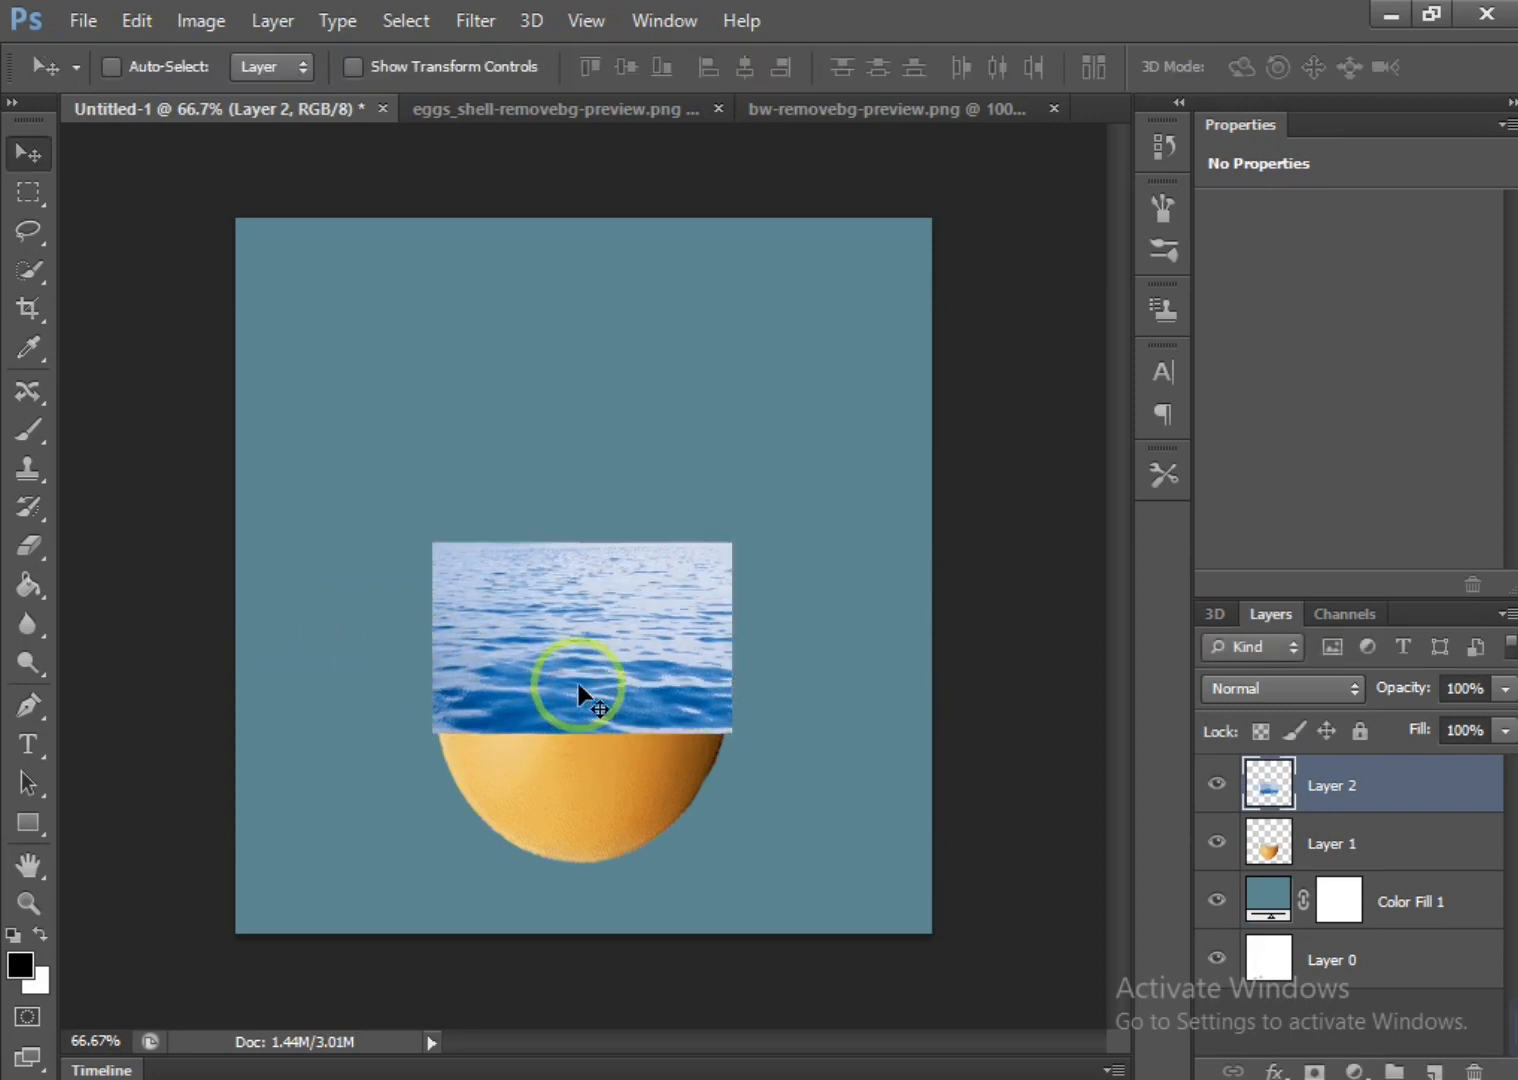
Compress the sea layer vertically from both edges so it covers only the eggshell's jagged opening
{"action": "key", "text": "ctrl+t"}
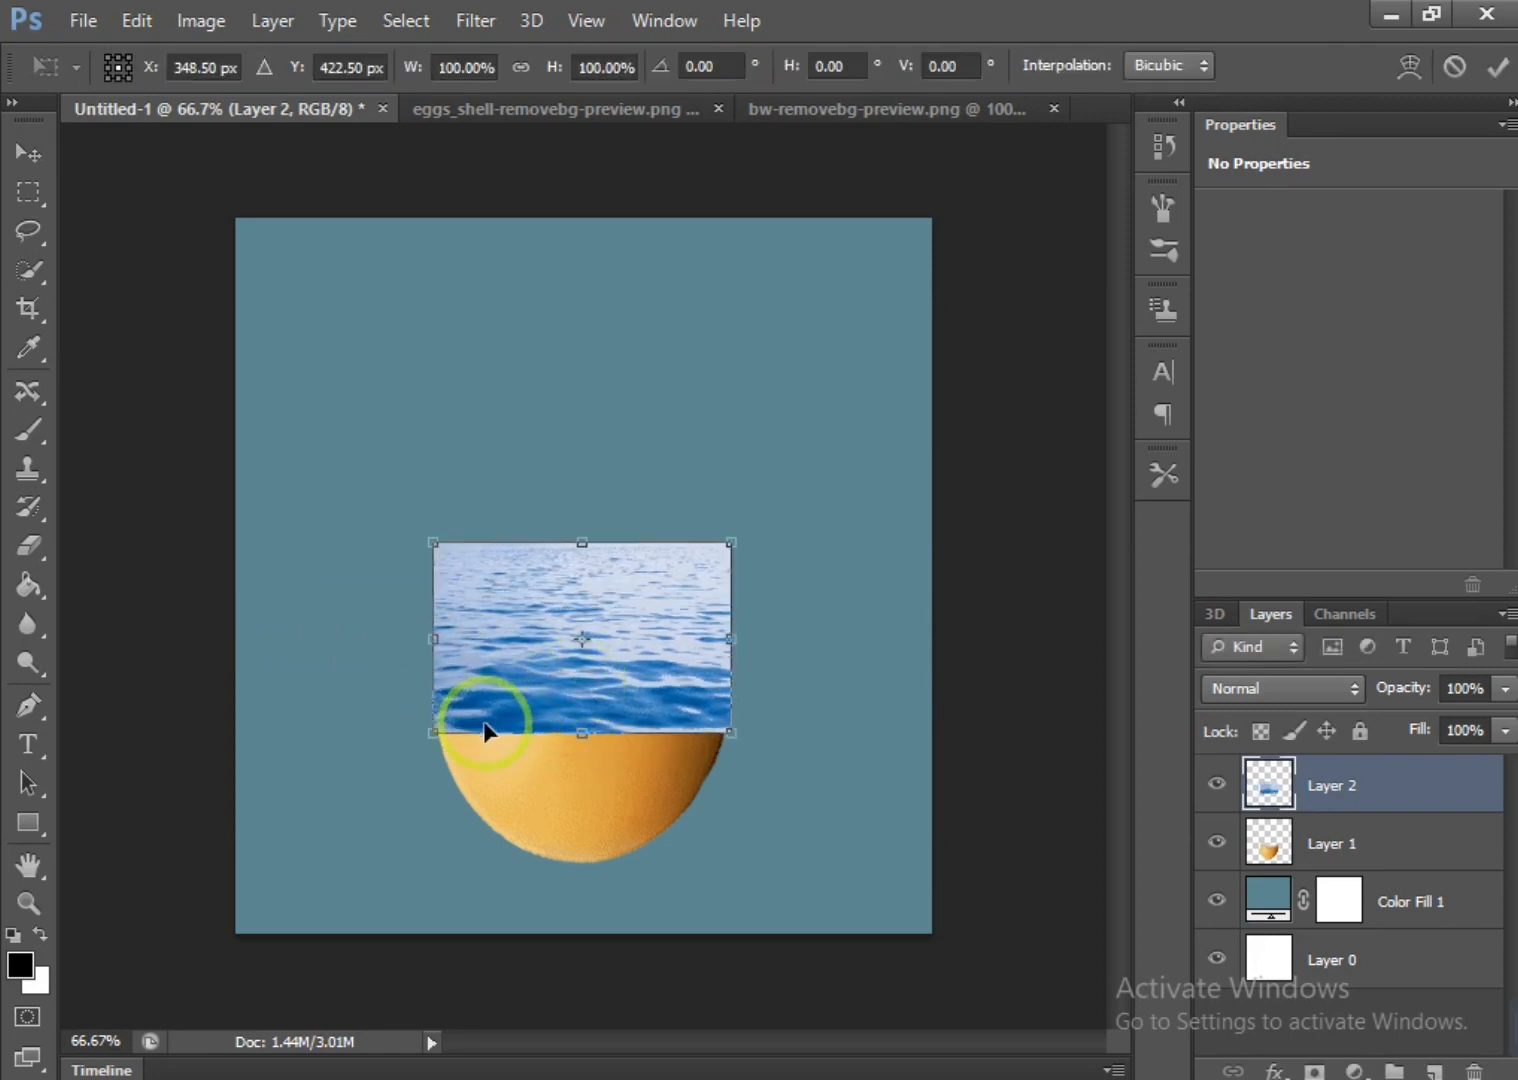
{"action": "mouse_move", "coordinate": [584, 734]}
{"action": "left_mouse_down"}
{"action": "mouse_move", "coordinate": [583, 667]}
{"action": "mouse_move", "coordinate": [583, 698]}
{"action": "left_mouse_up"}
{"action": "left_click_drag", "start_coordinate": [582, 545], "coordinate": [582, 605]}
{"action": "left_click", "coordinate": [1497, 66]}
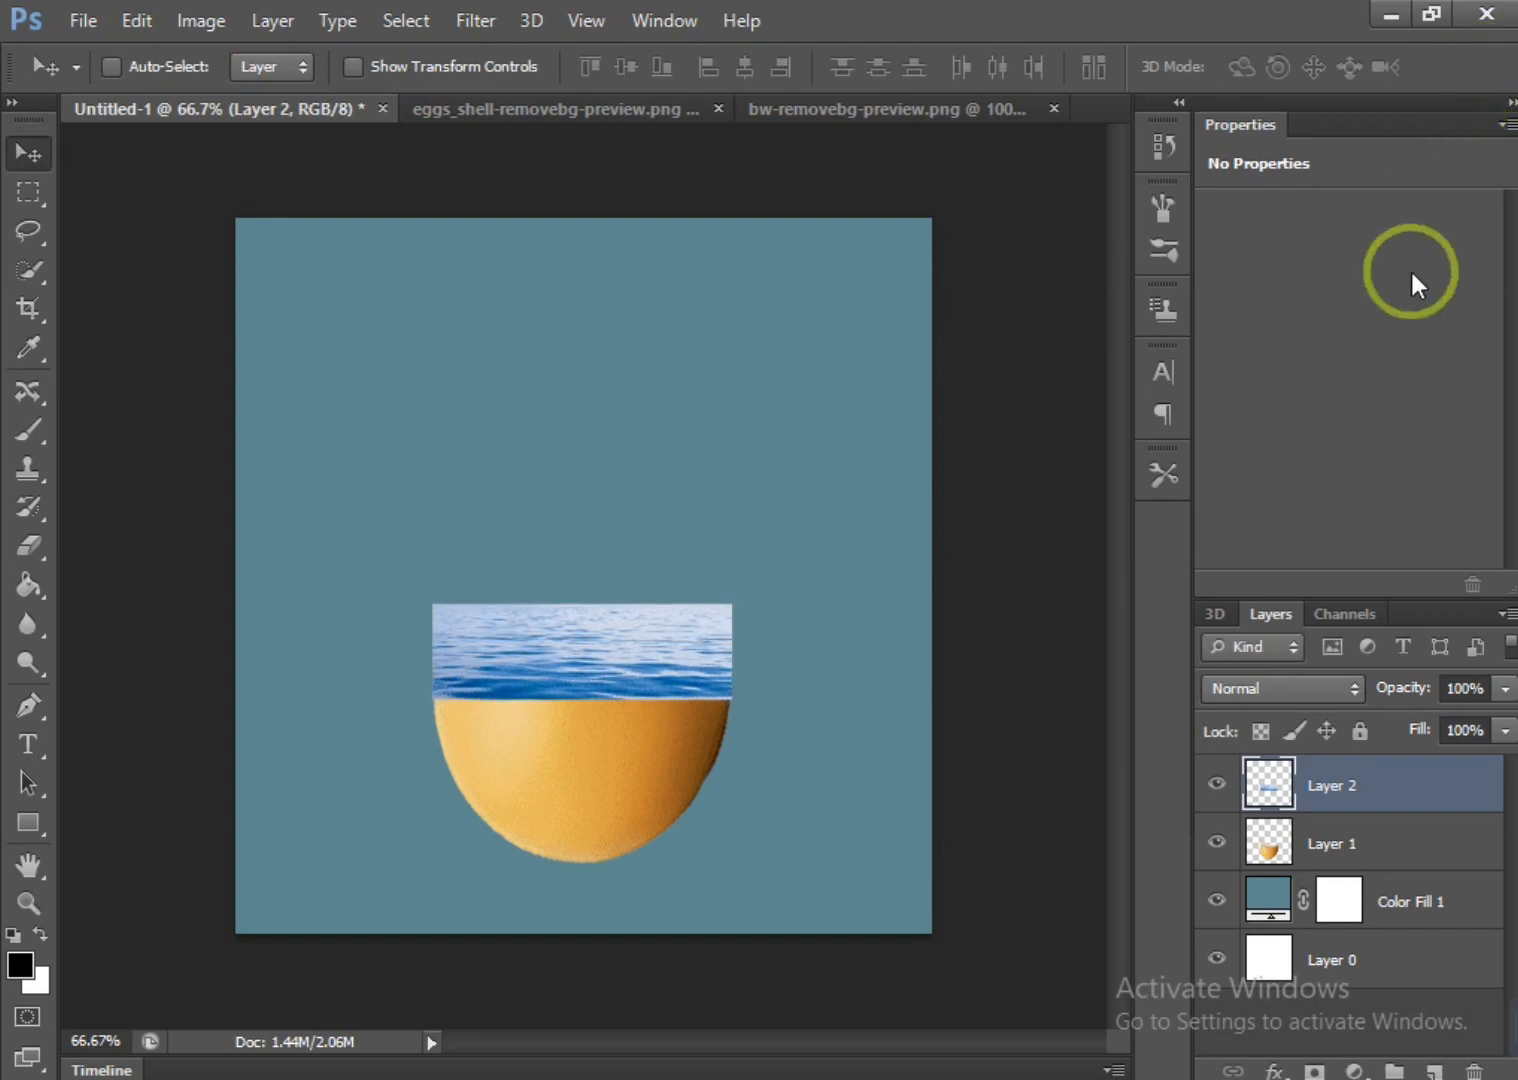
Lower the sea layer's Fill to 16% and erase the water outside the eggshell's opening along its jagged rim
{"action": "left_click_drag", "start_coordinate": [1503, 766], "coordinate": [1377, 767]}
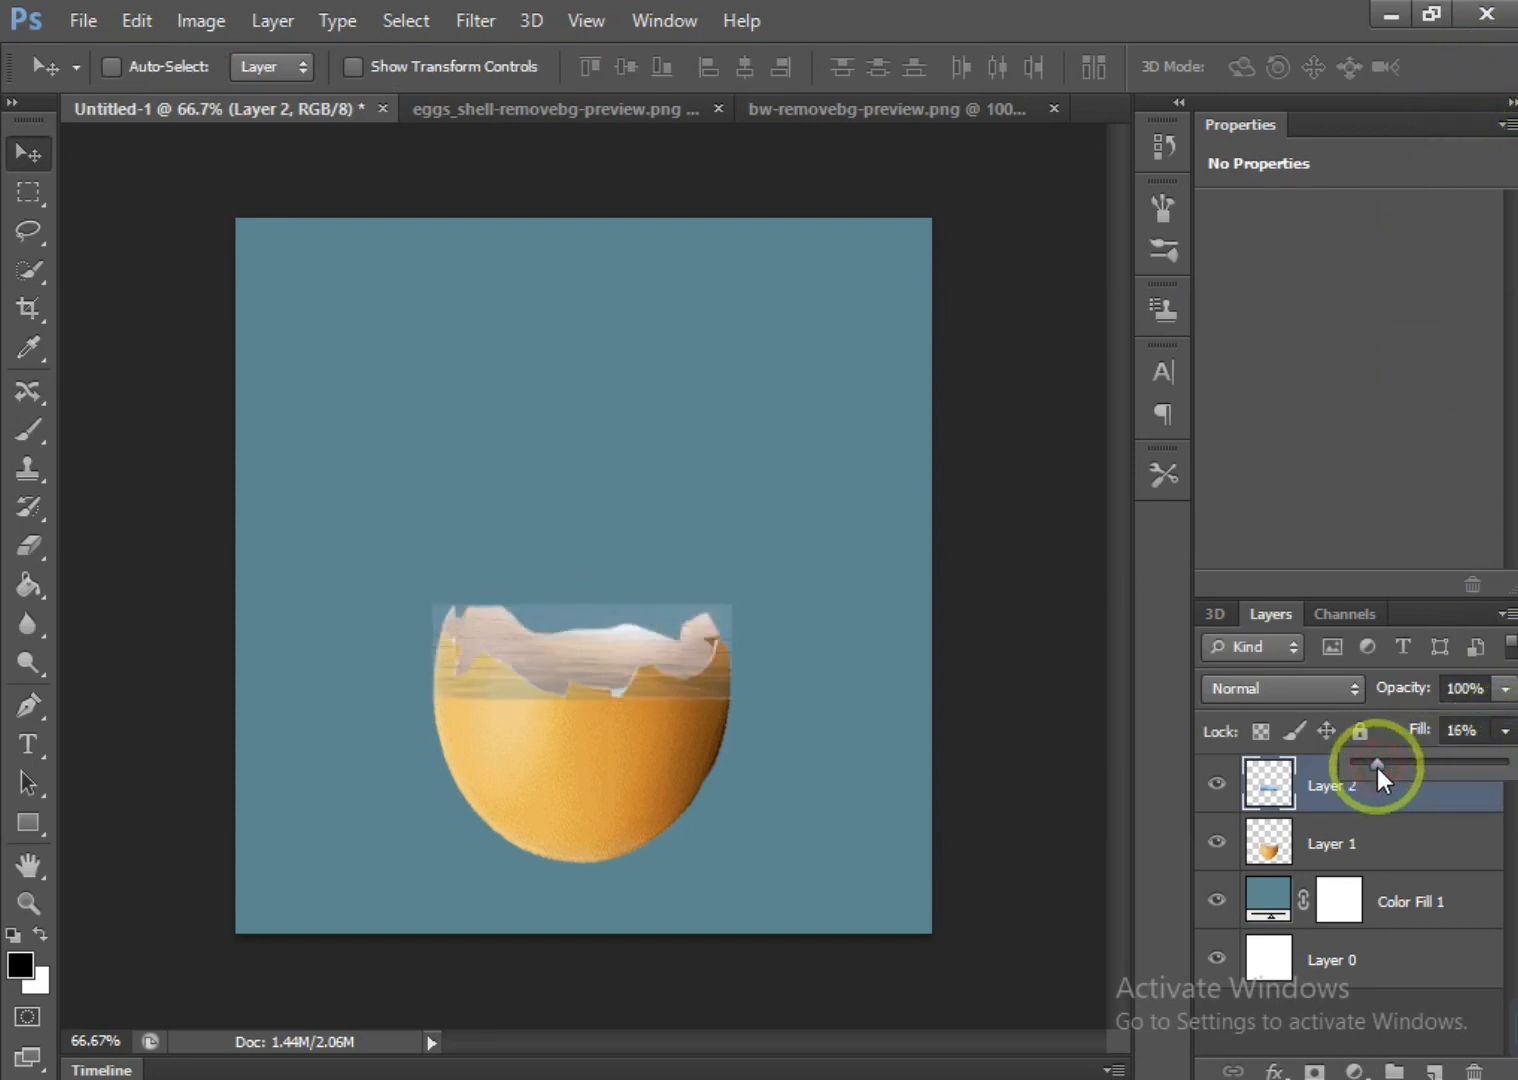
{"action": "left_click", "coordinate": [42, 540]}
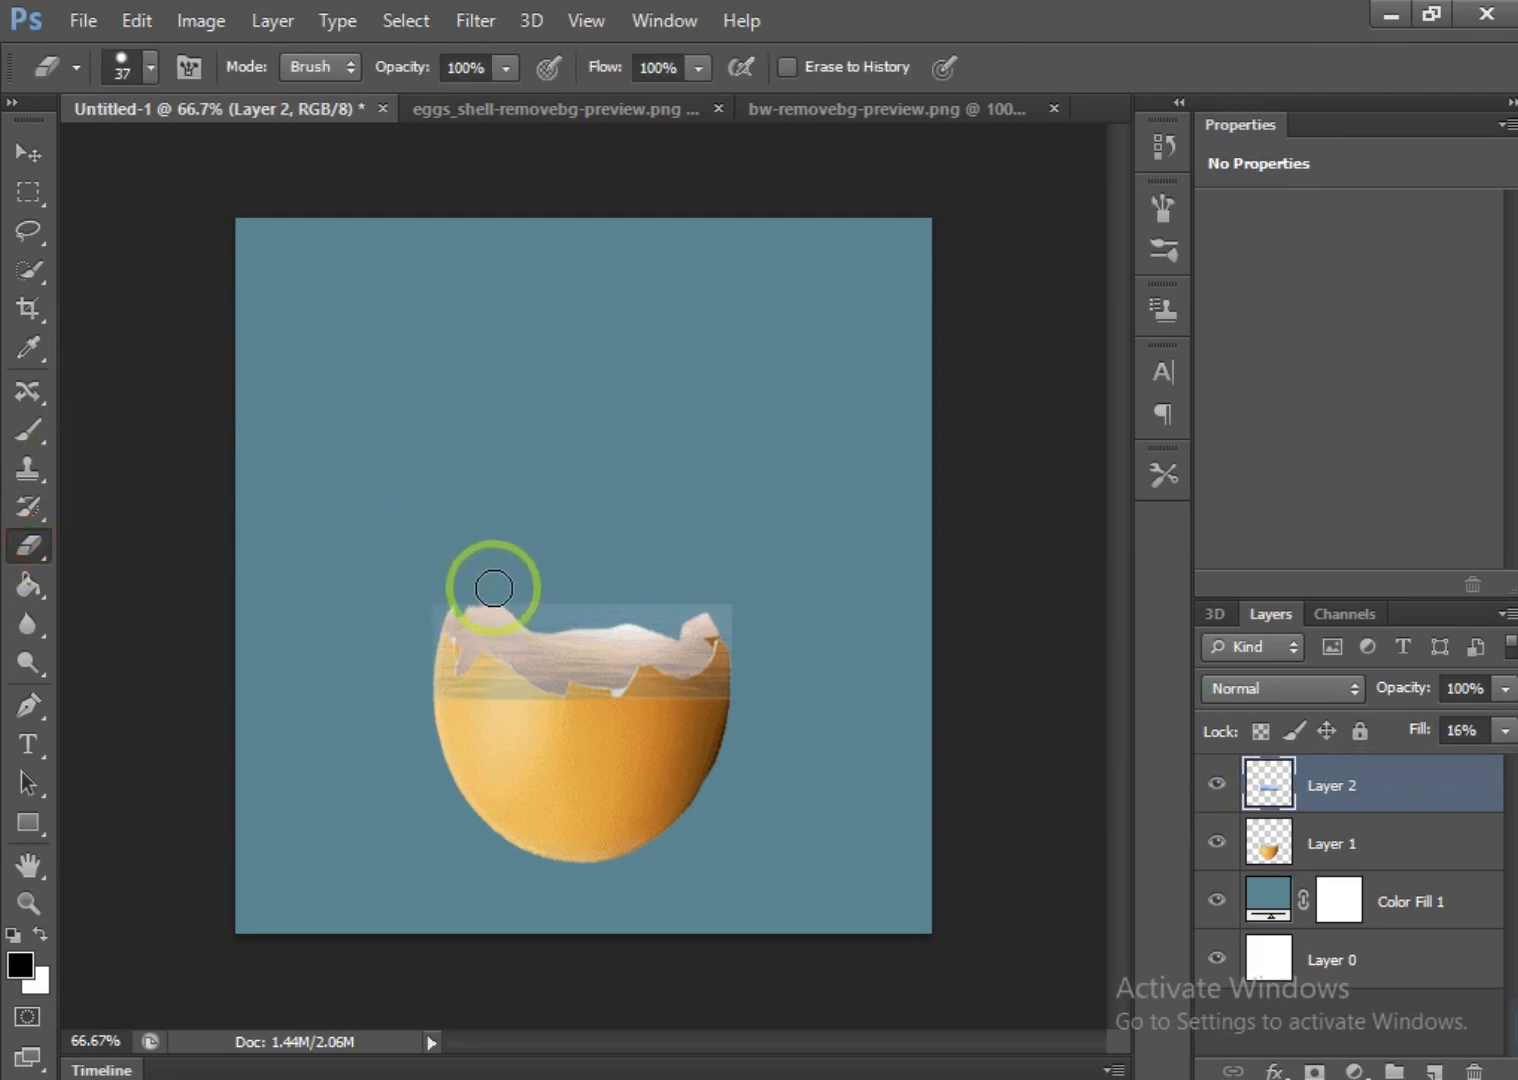
{"action": "mouse_move", "coordinate": [493, 588]}
{"action": "left_mouse_down"}
{"action": "mouse_move", "coordinate": [426, 598]}
{"action": "mouse_move", "coordinate": [419, 658]}
{"action": "left_mouse_up"}
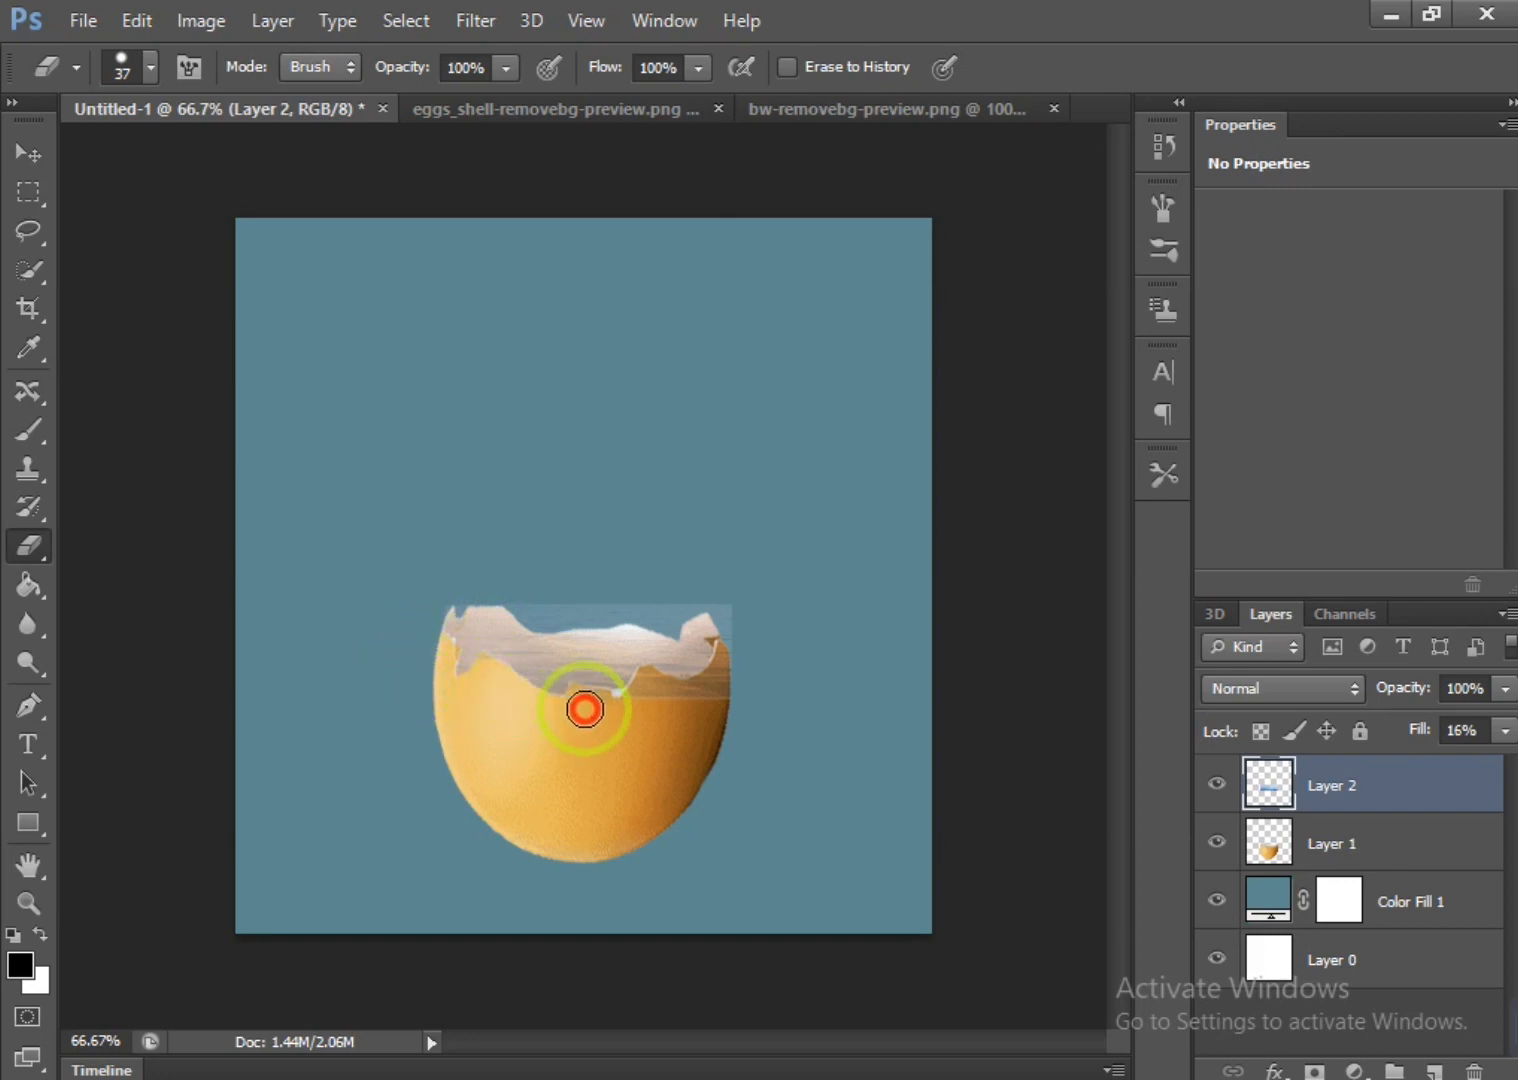
{"action": "mouse_move", "coordinate": [602, 713]}
{"action": "left_mouse_down"}
{"action": "mouse_move", "coordinate": [644, 703]}
{"action": "mouse_move", "coordinate": [647, 687]}
{"action": "mouse_move", "coordinate": [666, 703]}
{"action": "mouse_move", "coordinate": [706, 691]}
{"action": "mouse_move", "coordinate": [742, 645]}
{"action": "mouse_move", "coordinate": [732, 616]}
{"action": "mouse_move", "coordinate": [700, 593]}
{"action": "mouse_move", "coordinate": [666, 622]}
{"action": "mouse_move", "coordinate": [644, 606]}
{"action": "mouse_move", "coordinate": [542, 615]}
{"action": "mouse_move", "coordinate": [507, 588]}
{"action": "left_mouse_up"}
{"action": "mouse_move", "coordinate": [723, 597]}
{"action": "left_mouse_down"}
{"action": "mouse_move", "coordinate": [745, 621]}
{"action": "mouse_move", "coordinate": [729, 610]}
{"action": "left_mouse_up"}
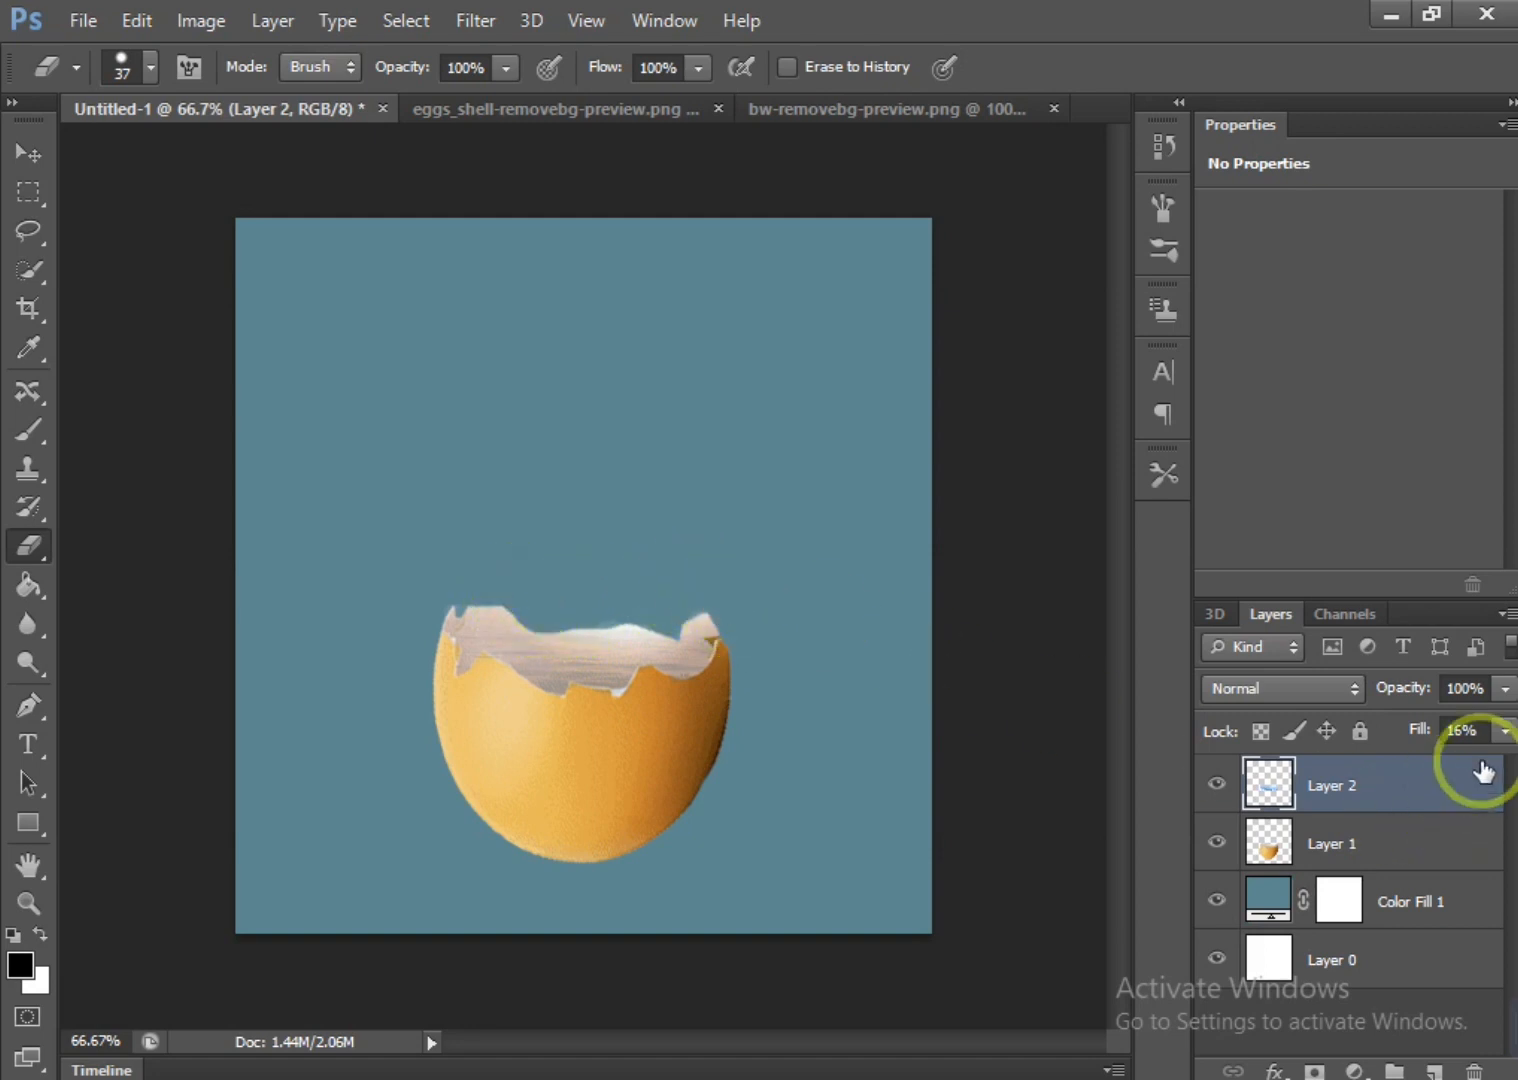
Restore the sea layer's Fill to 100% and erase the leftover water along the shell's upper left rim
{"action": "left_click", "coordinate": [1504, 731]}
{"action": "left_click_drag", "start_coordinate": [1508, 762], "coordinate": [1501, 772]}
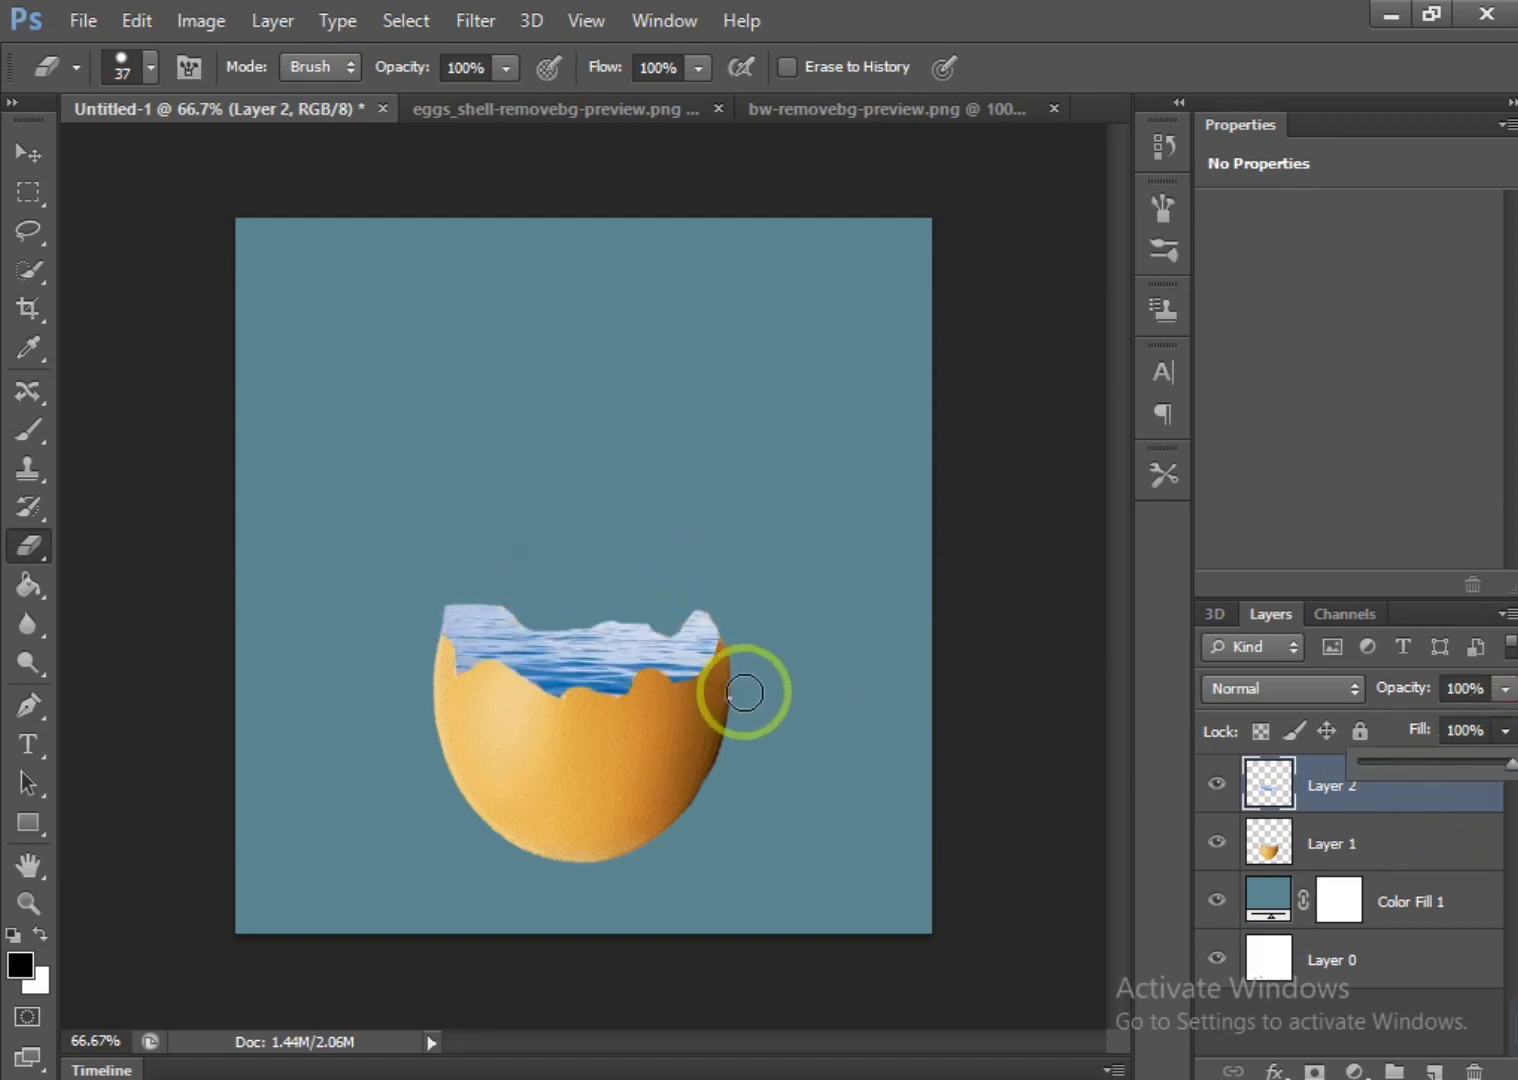
{"action": "left_click_drag", "start_coordinate": [430, 600], "coordinate": [545, 584]}
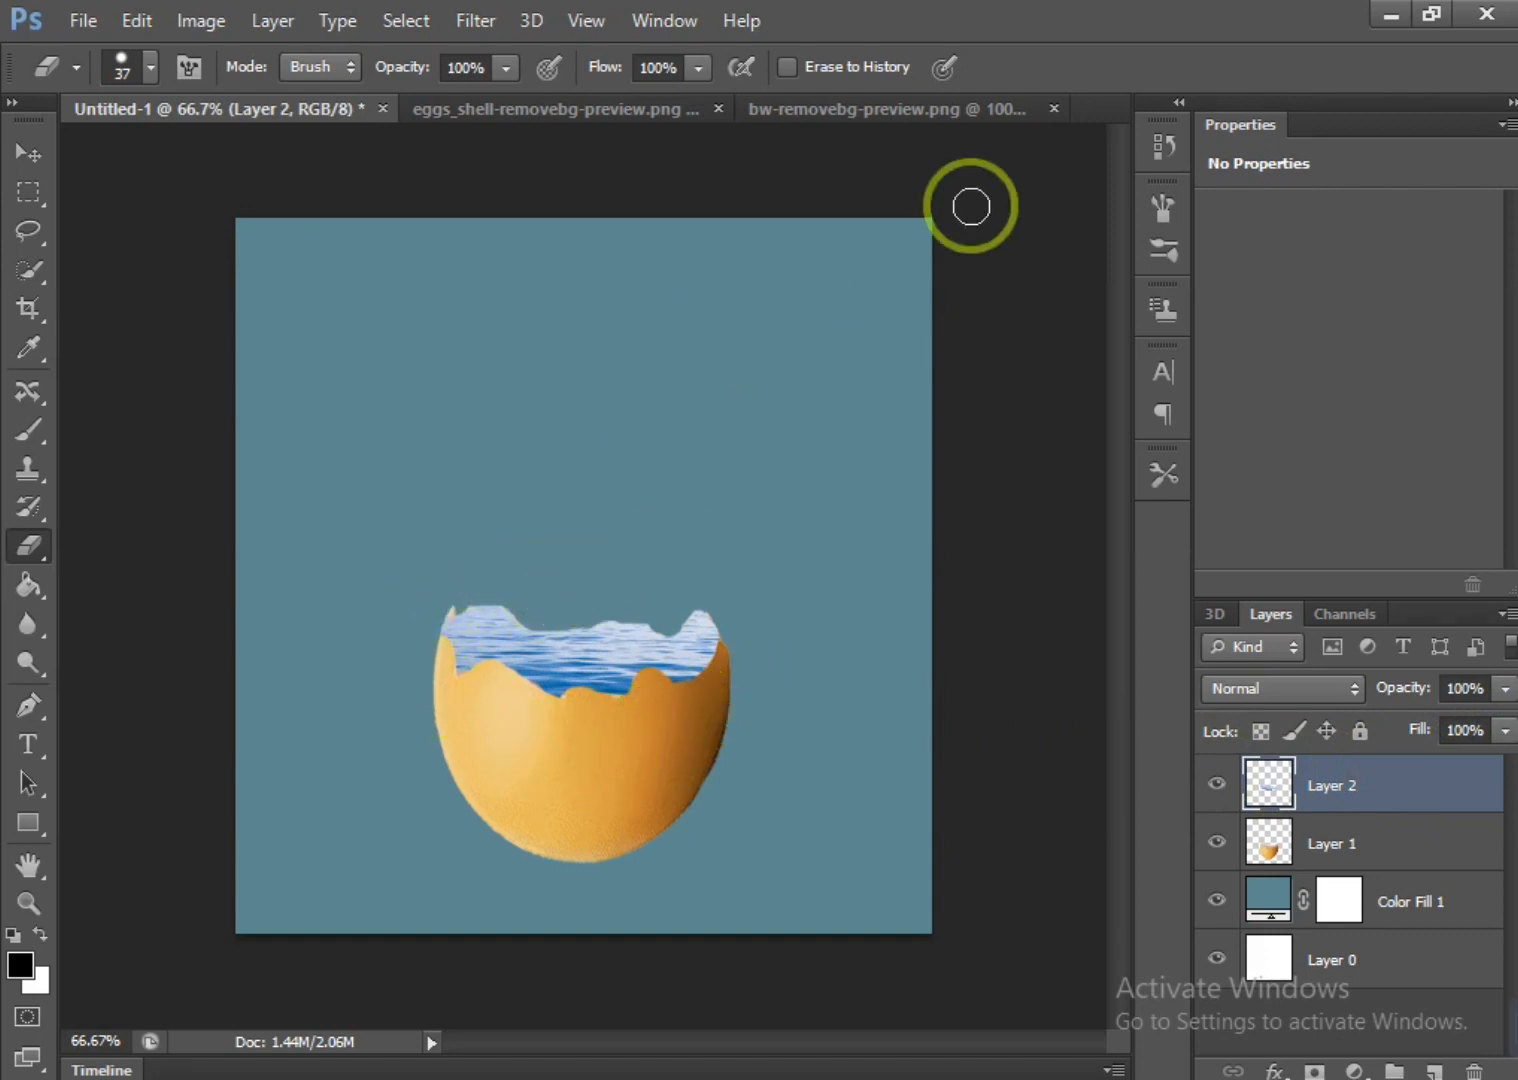
Close the sea image file and bring the pirate ship from bhu-removebg-preview.png into Untitled-1 above the eggshell
{"action": "left_click", "coordinate": [1054, 108]}
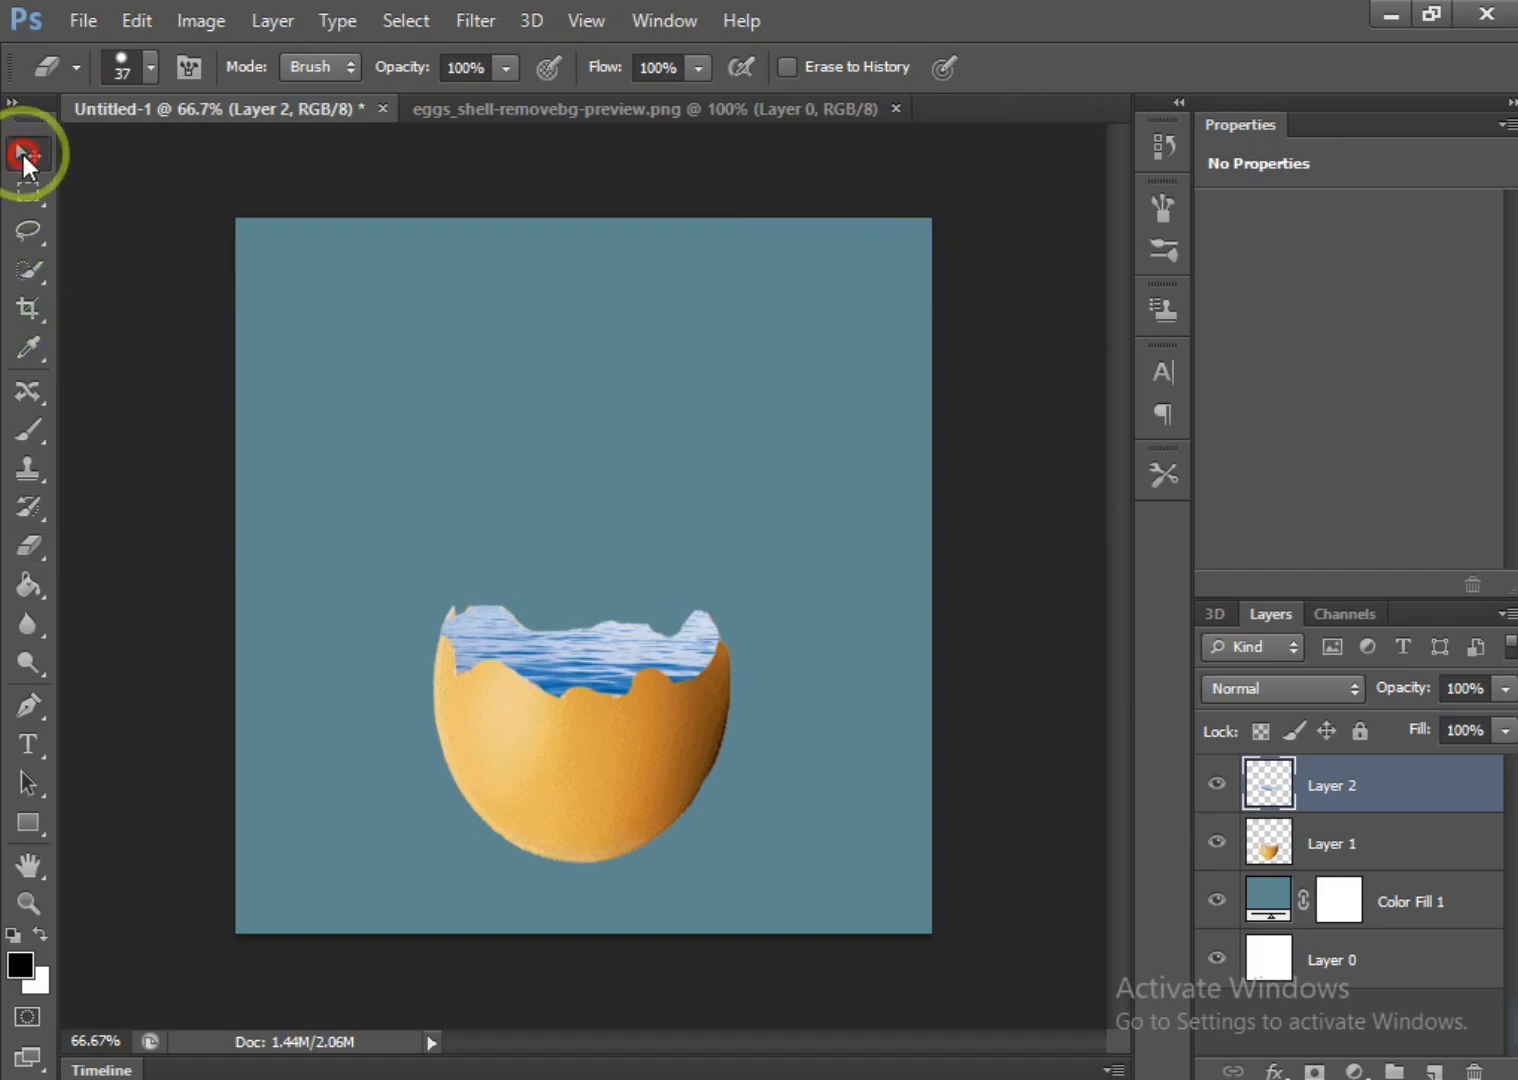
{"action": "left_click", "coordinate": [24, 155]}
{"action": "left_click", "coordinate": [88, 22]}
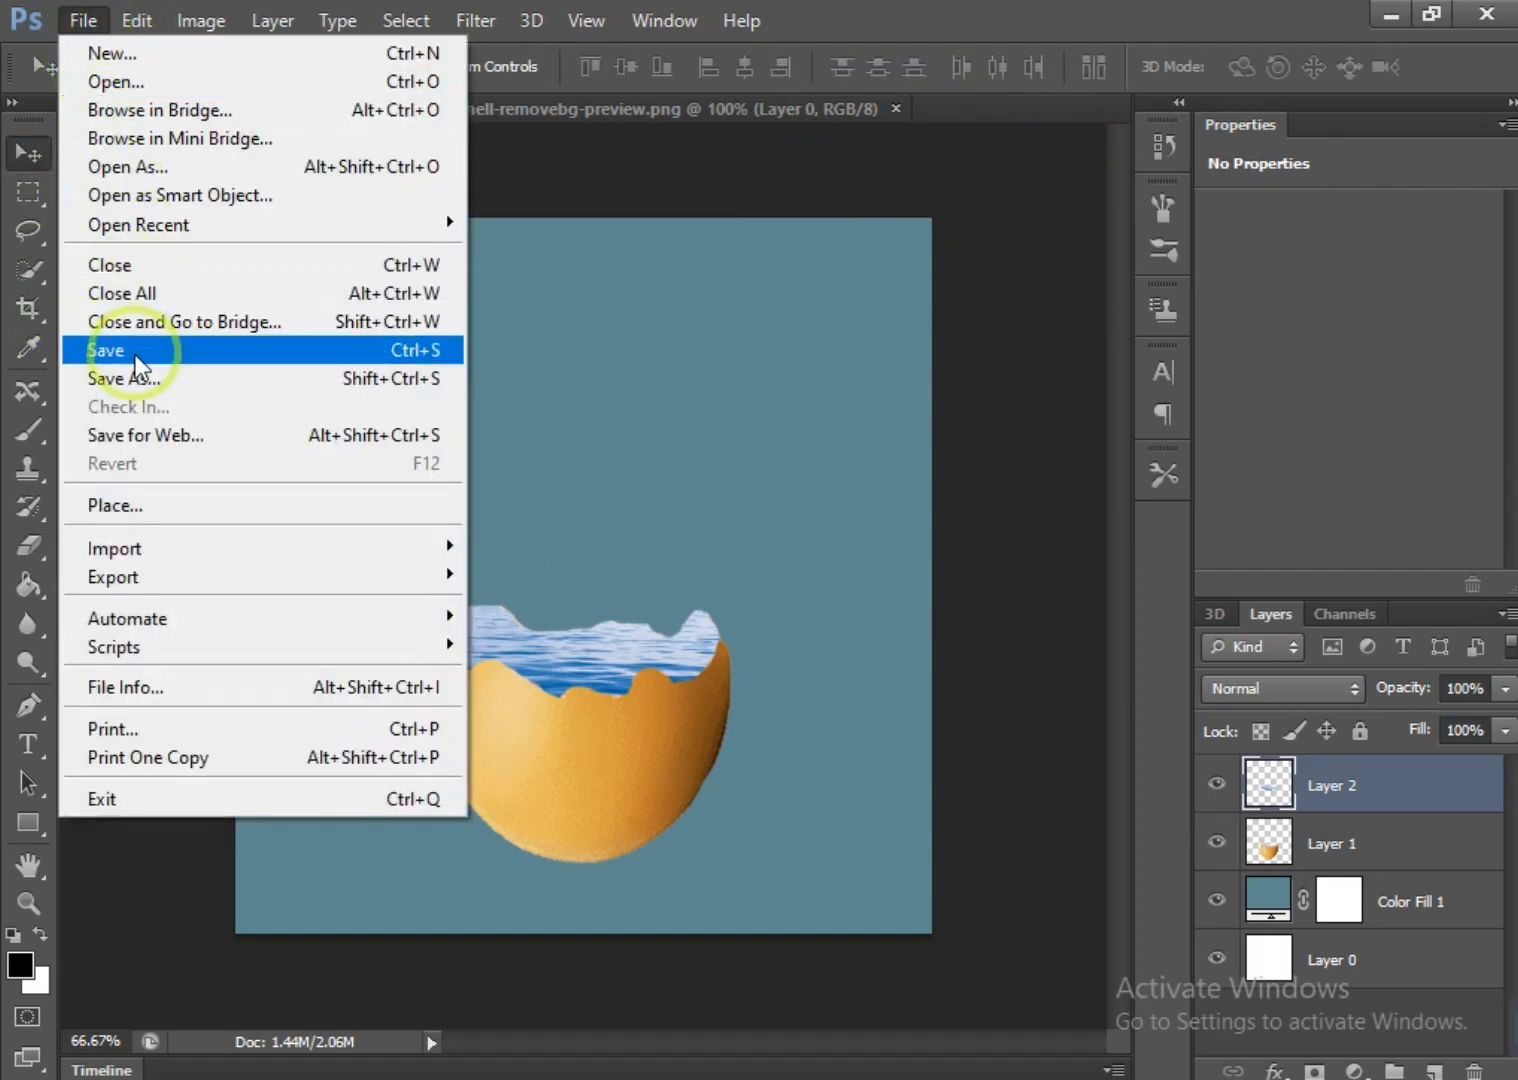
{"action": "left_click", "coordinate": [130, 82]}
{"action": "double_click", "coordinate": [552, 250]}
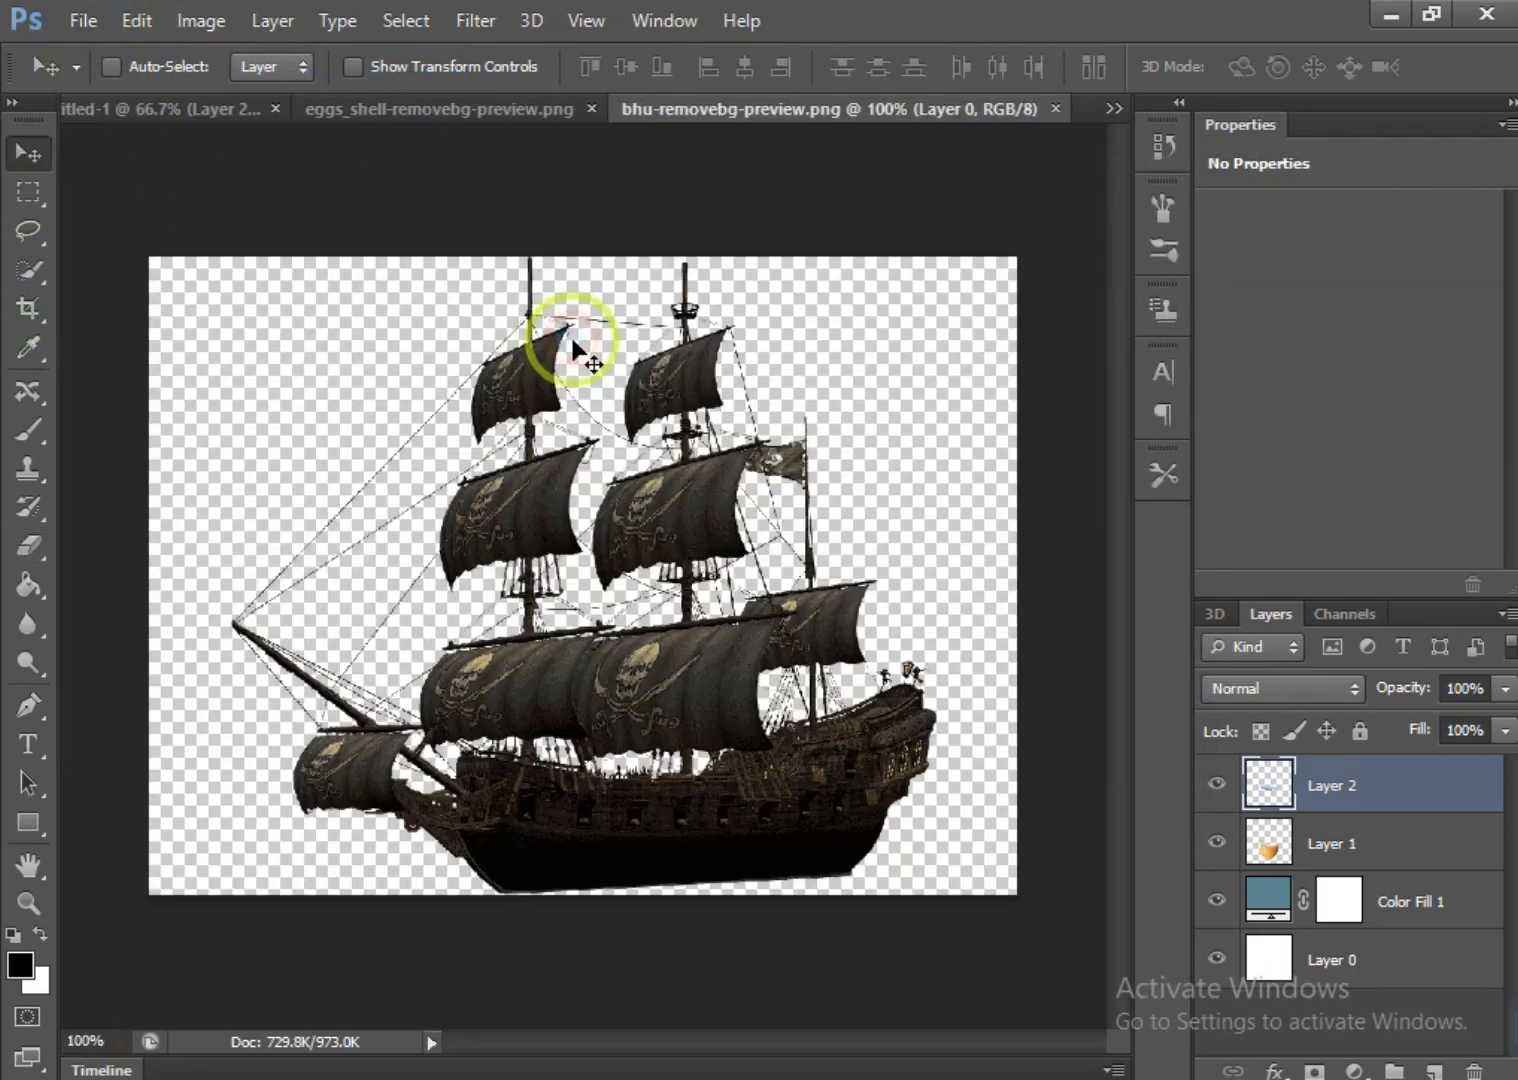
{"action": "left_click_drag", "start_coordinate": [503, 527], "coordinate": [581, 558]}
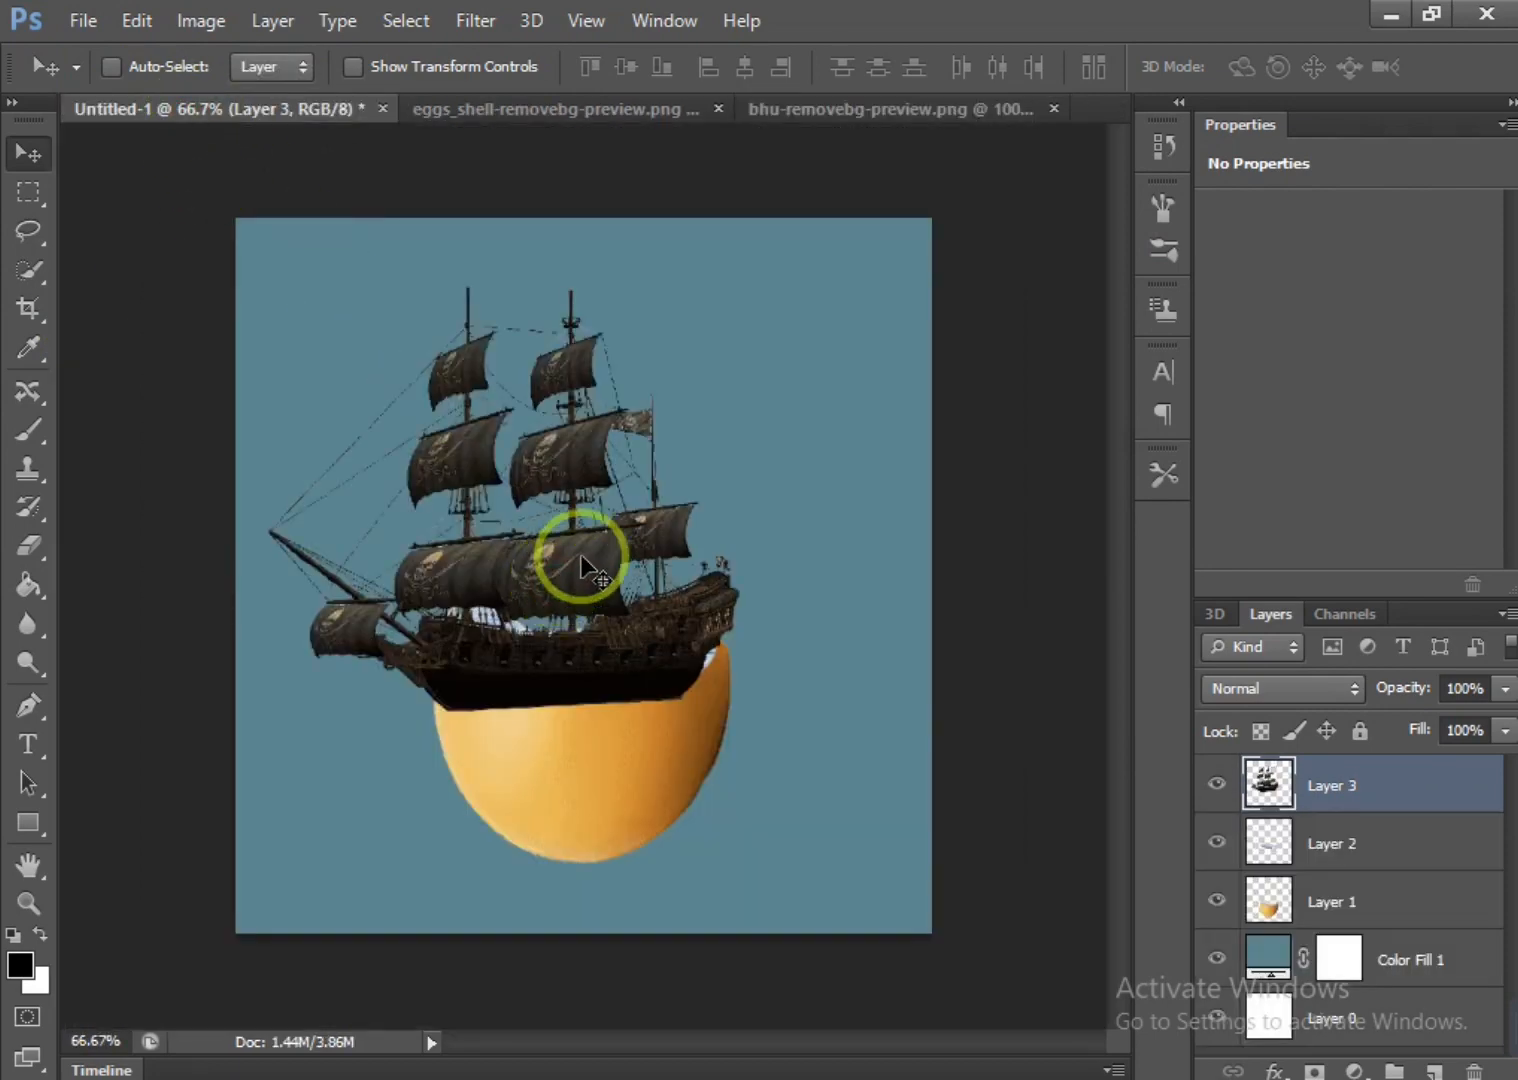
Scale the pirate ship down to fit inside the eggshell and place it on the left part of the water
{"action": "key", "text": "ctrl+t"}
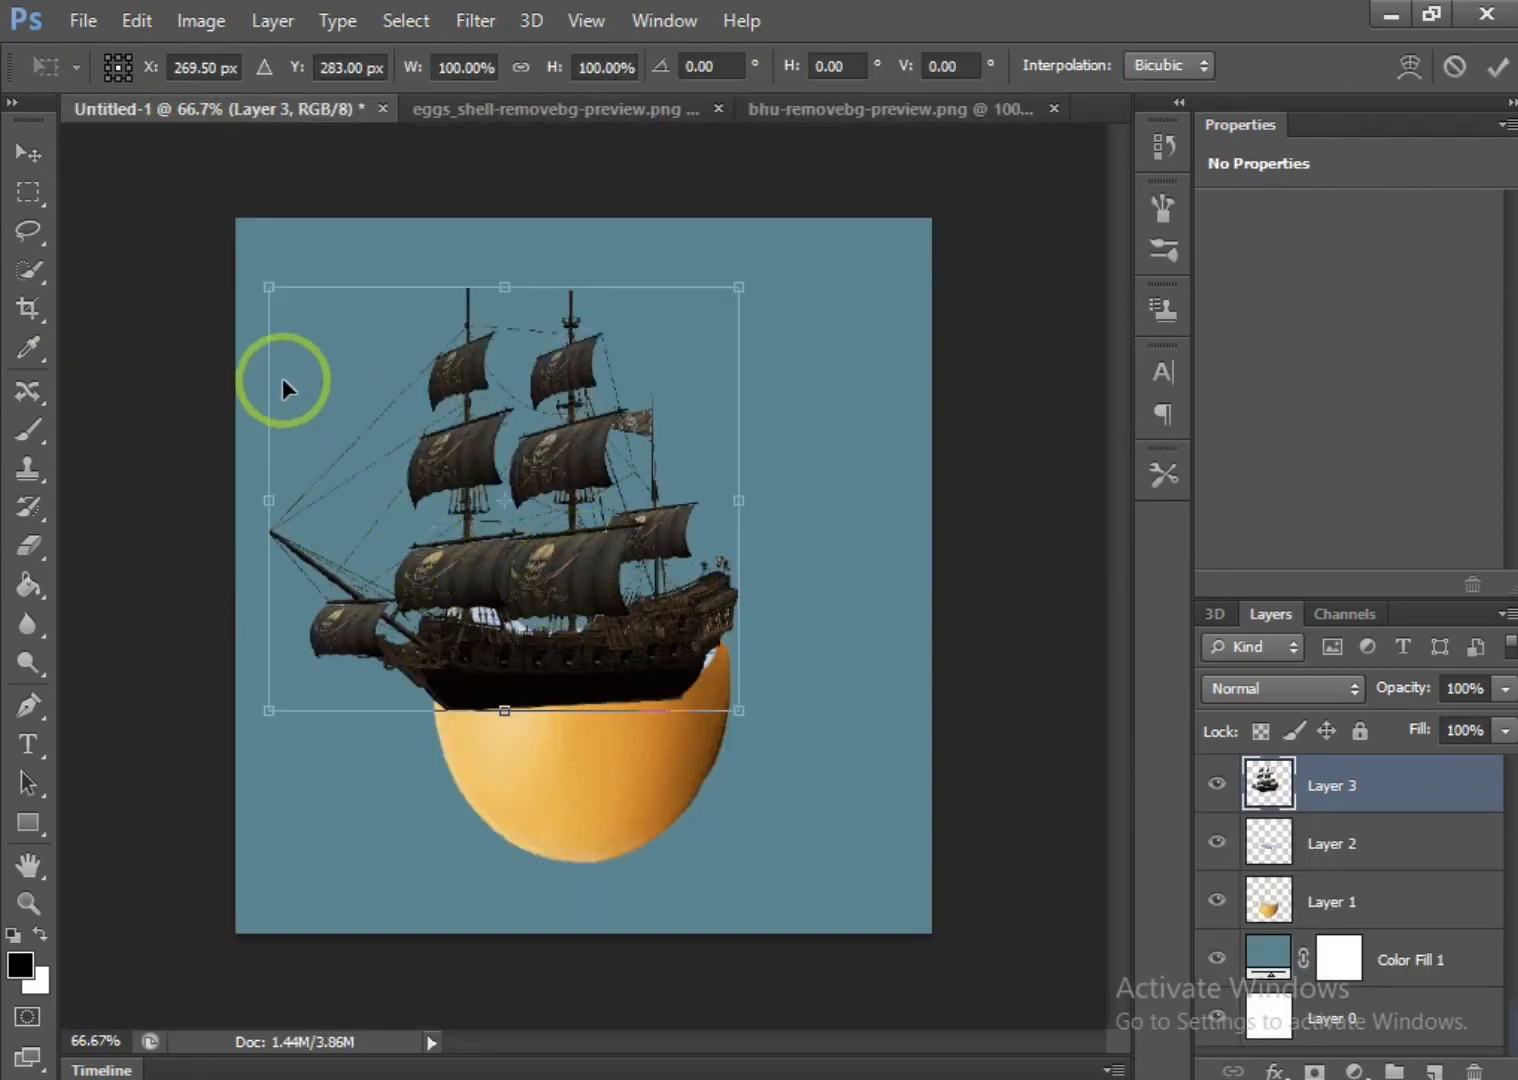
{"action": "left_click_drag", "start_coordinate": [268, 287], "coordinate": [586, 609]}
{"action": "left_click", "coordinate": [1497, 66]}
{"action": "left_click_drag", "start_coordinate": [678, 674], "coordinate": [532, 602]}
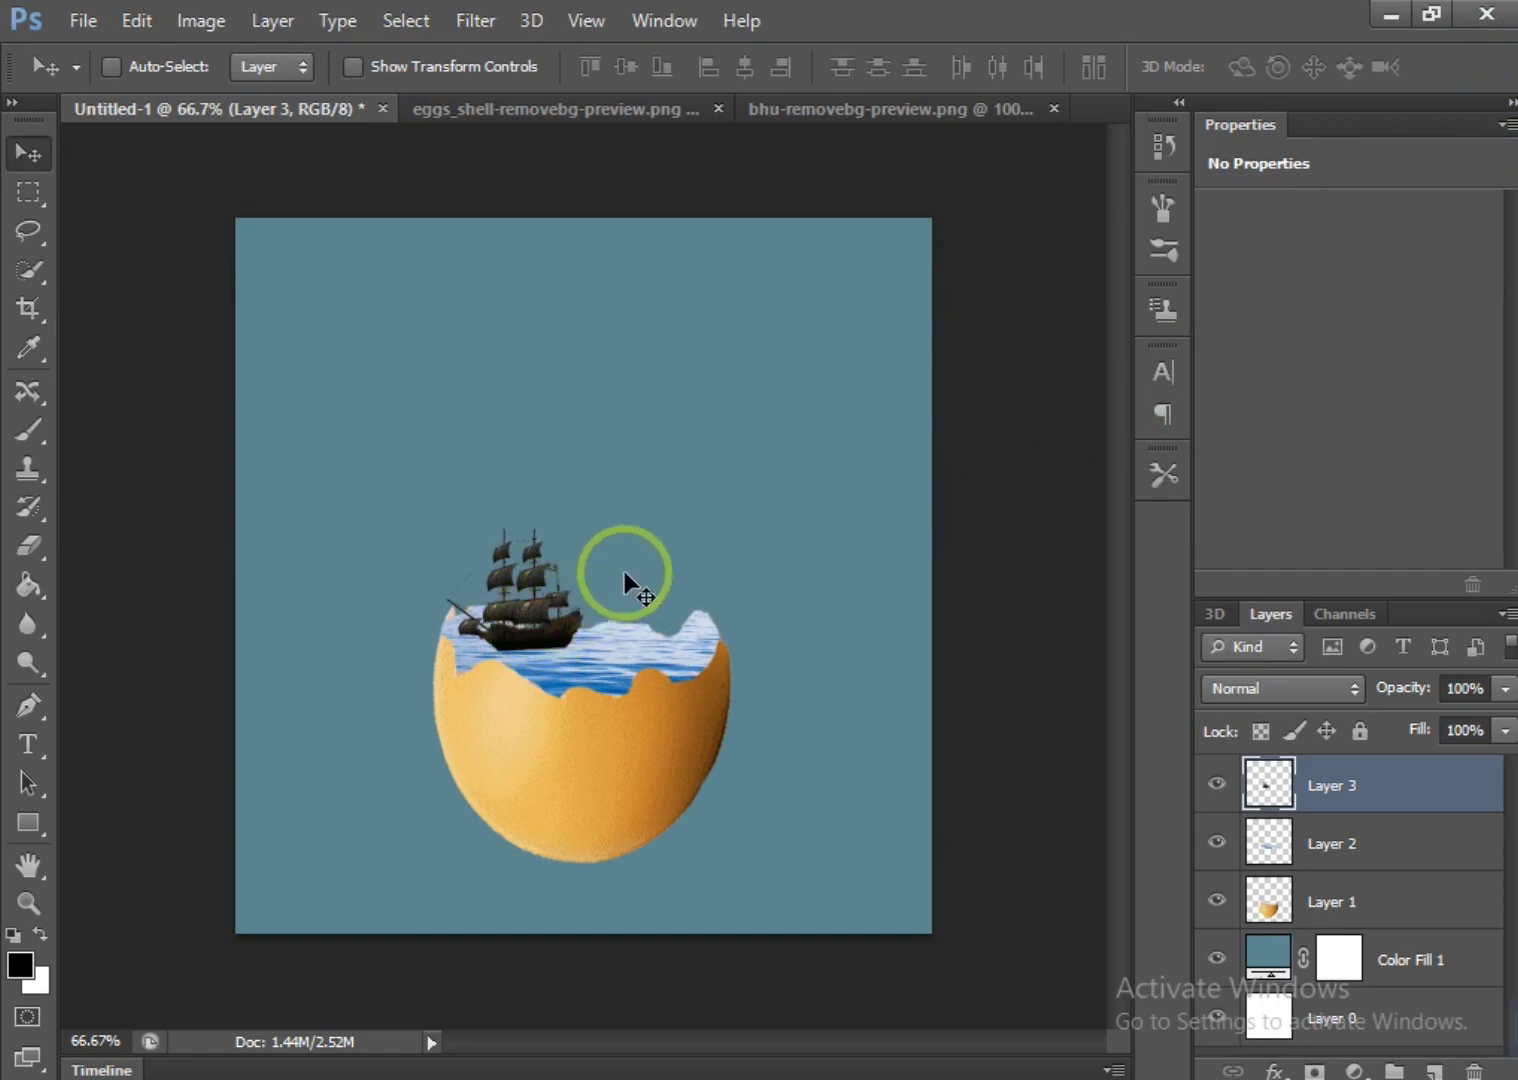
Lower the pirate ship layer's Fill to 66% and close the bhu-removebg-preview.png file
{"action": "left_click", "coordinate": [1505, 731]}
{"action": "left_click_drag", "start_coordinate": [1505, 762], "coordinate": [1479, 768]}
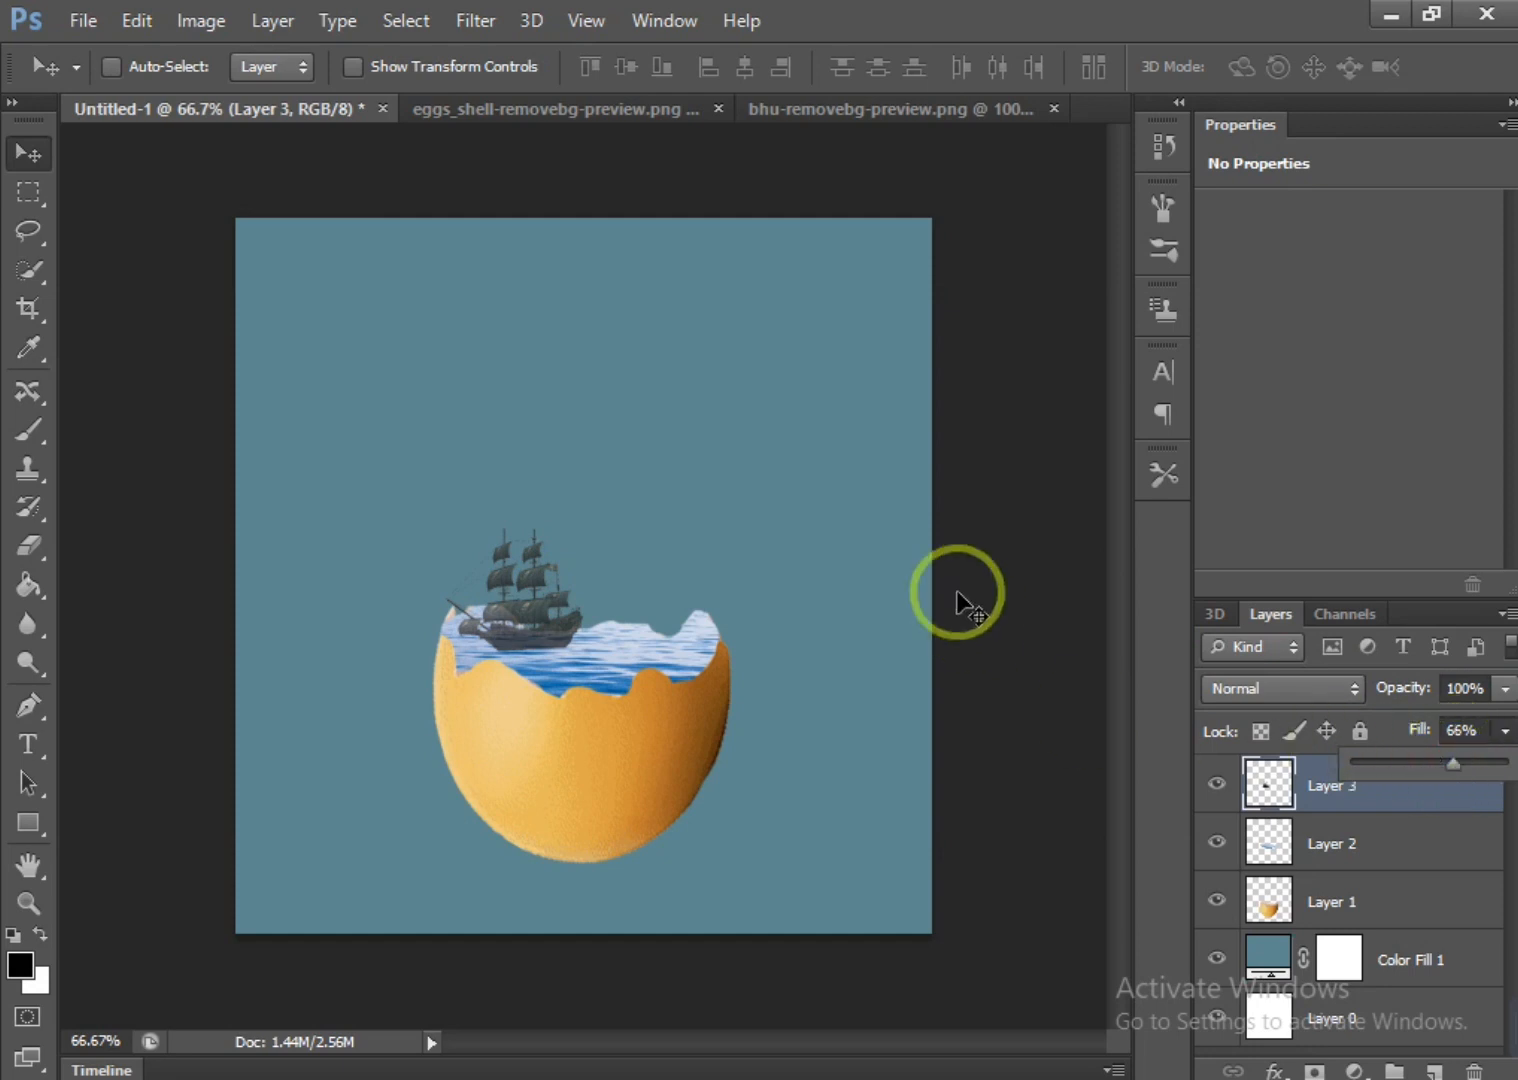
{"action": "left_click", "coordinate": [1054, 108]}
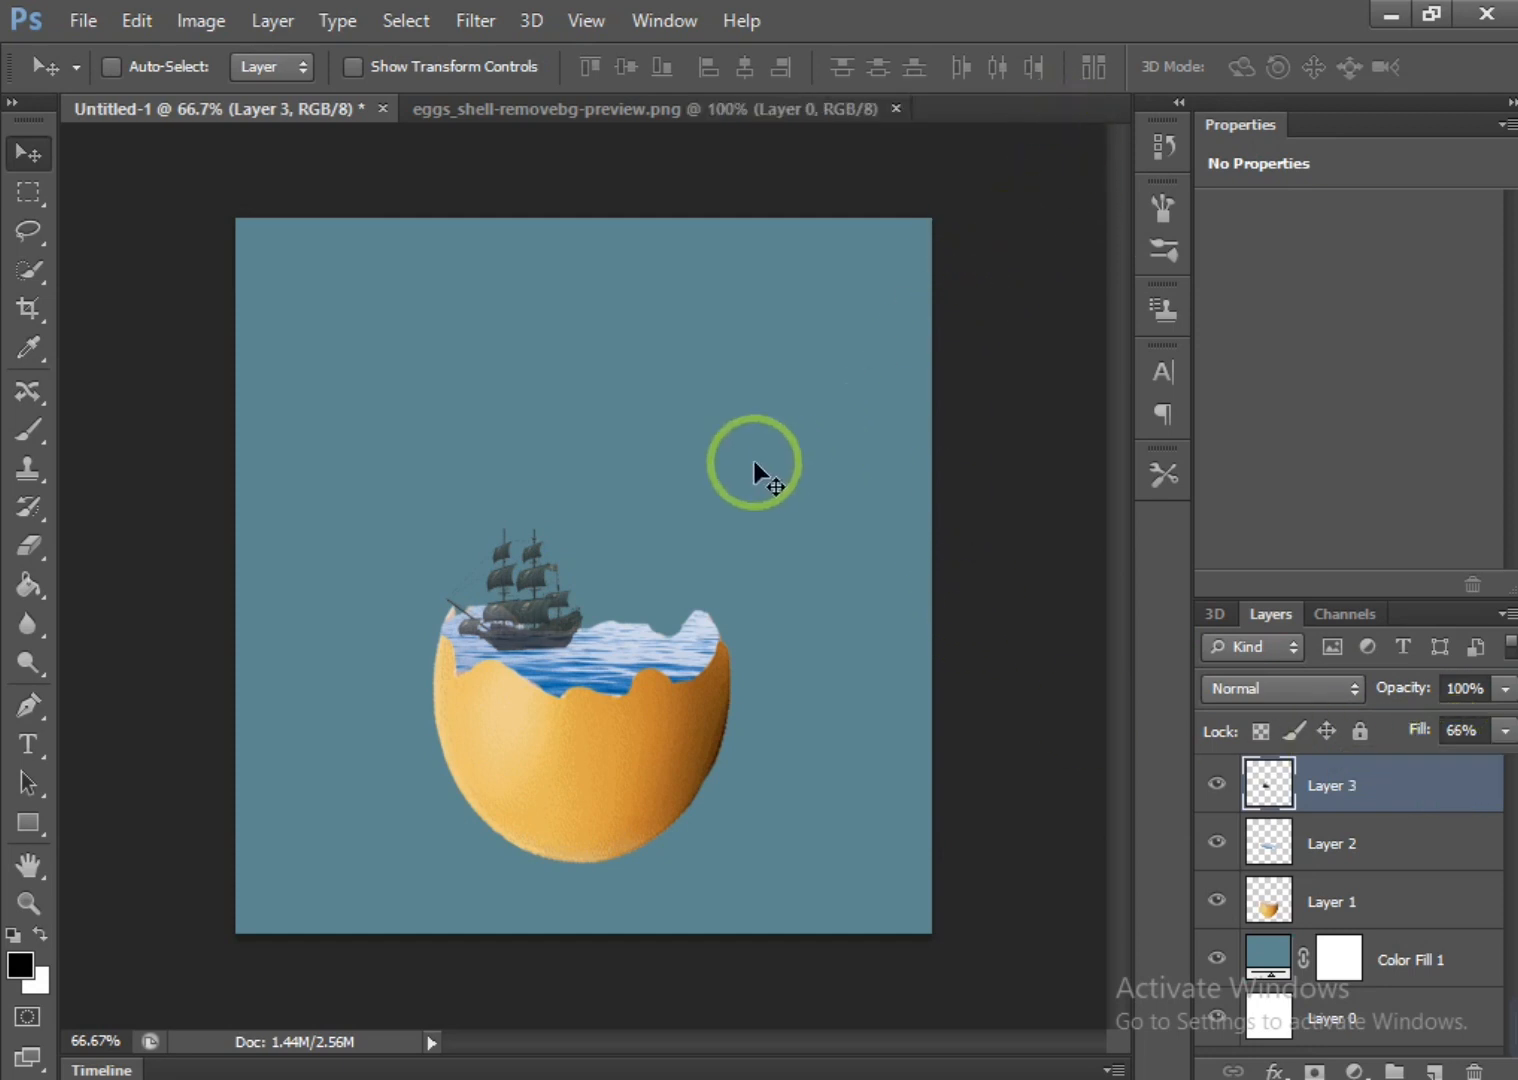
Replace the selection in eggs_shell-removebg-preview.png with the right shell half and bring that half into Untitled-1 above the ship
{"action": "left_click", "coordinate": [606, 106]}
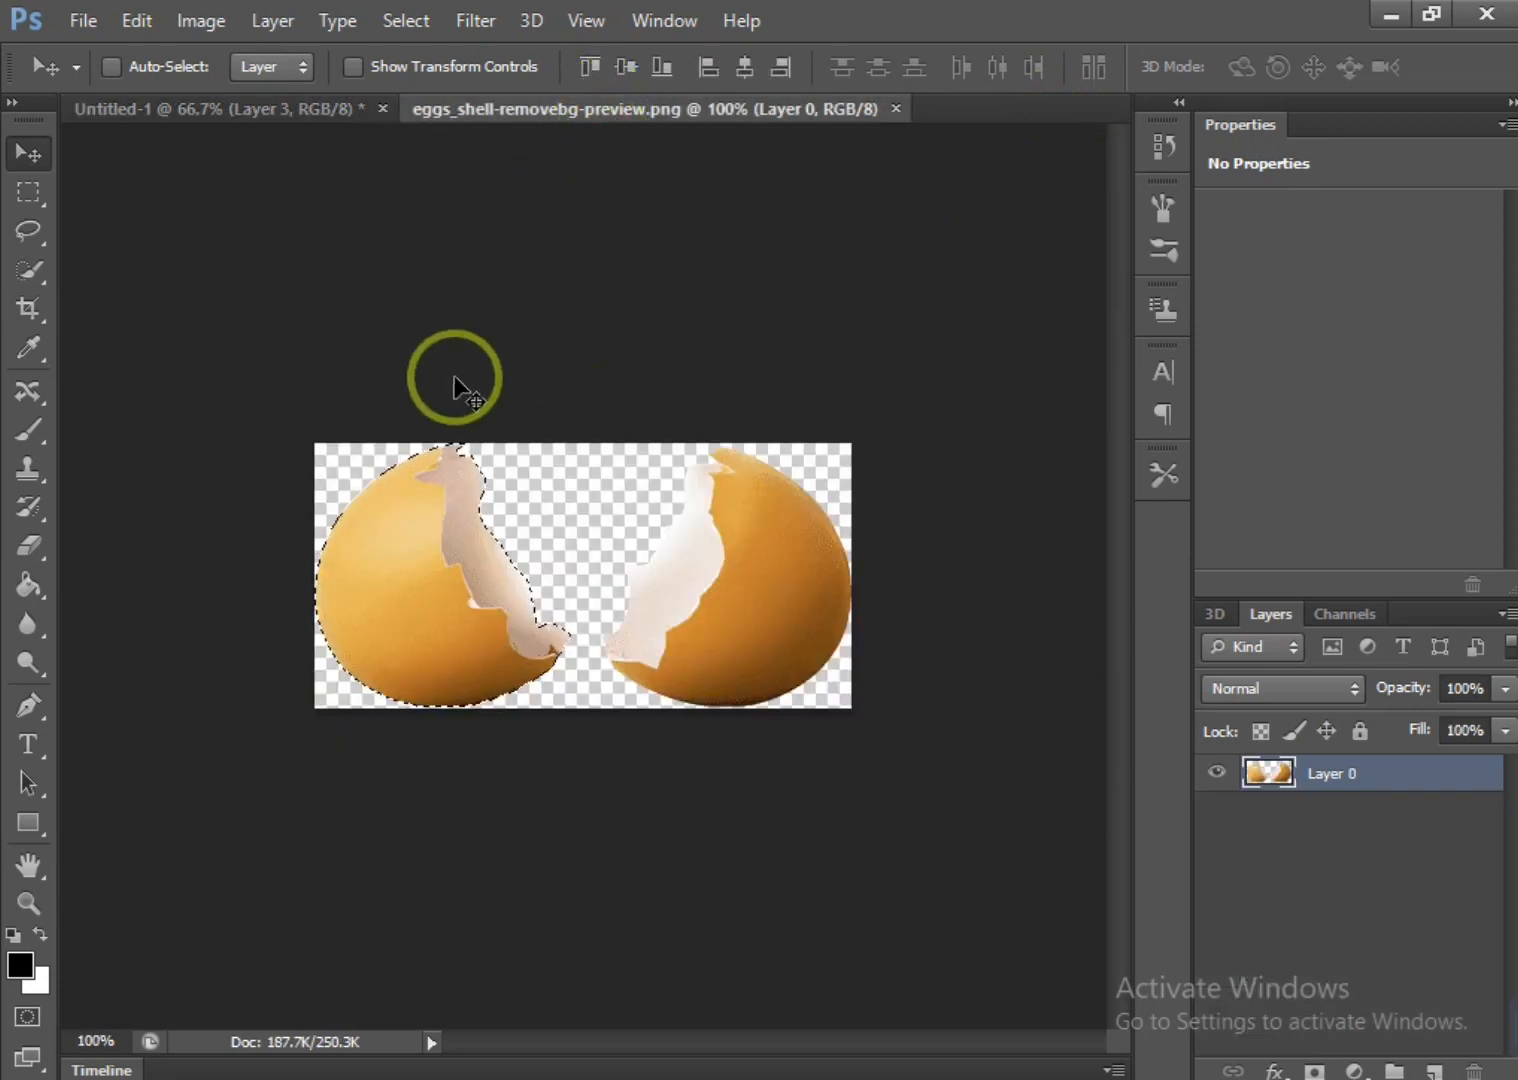
{"action": "left_click", "coordinate": [404, 20]}
{"action": "left_click", "coordinate": [432, 84]}
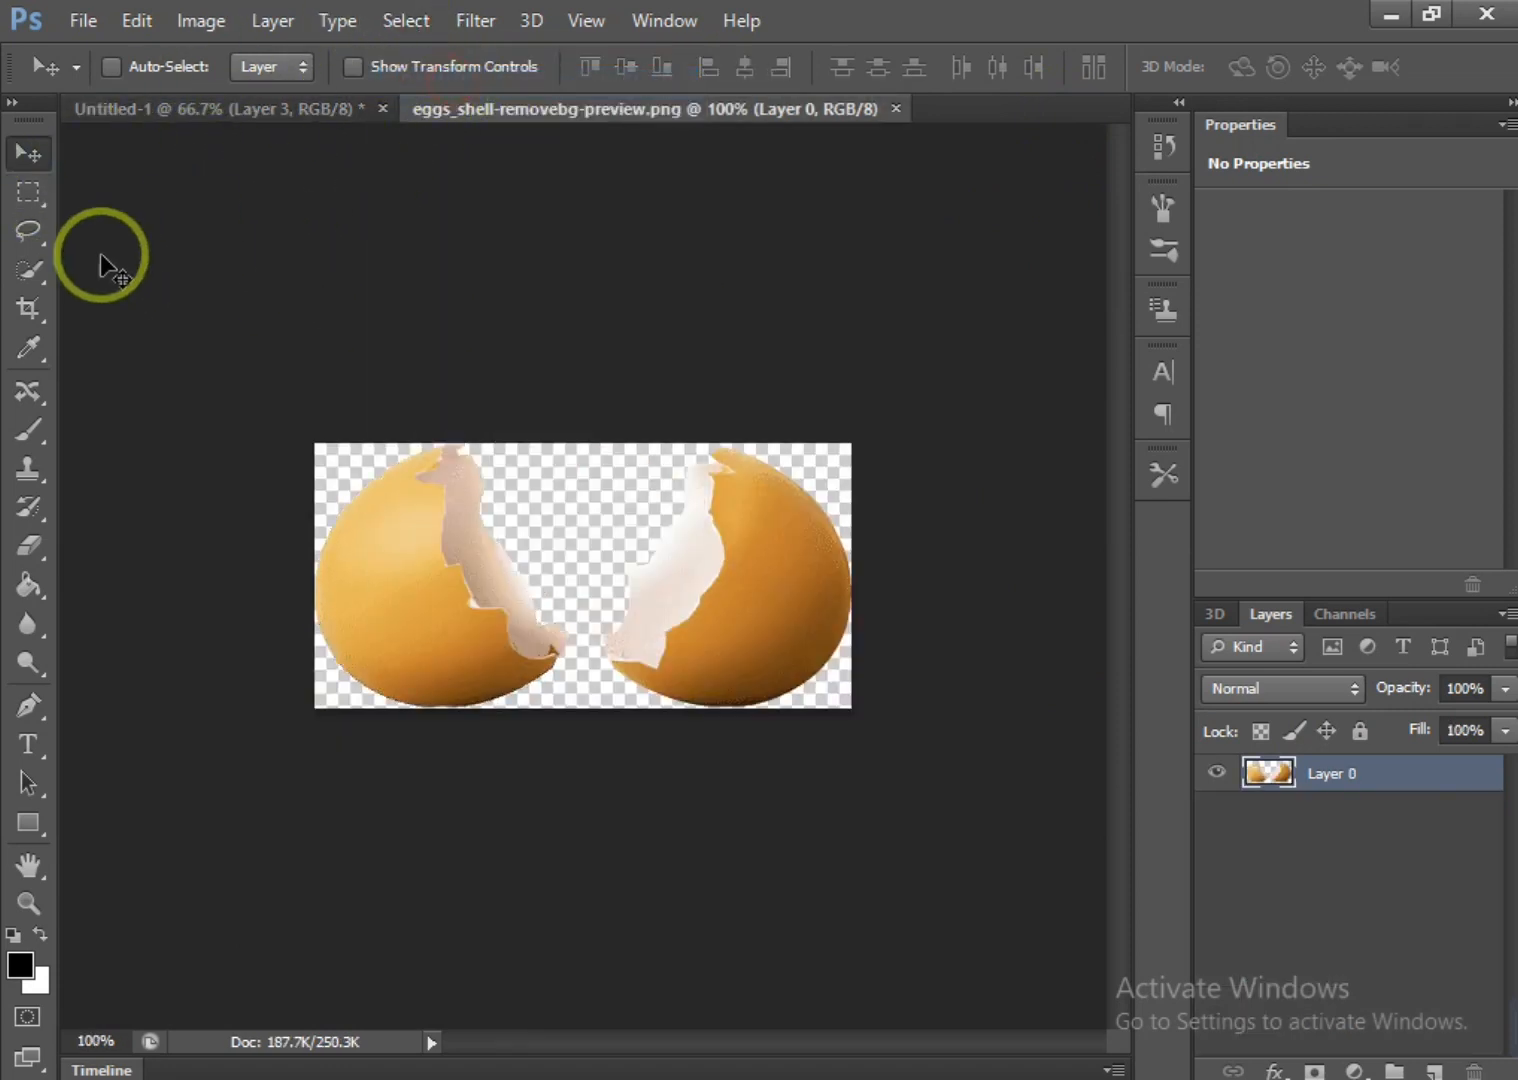
{"action": "left_click", "coordinate": [22, 271]}
{"action": "mouse_move", "coordinate": [698, 465]}
{"action": "left_mouse_down"}
{"action": "mouse_move", "coordinate": [722, 501]}
{"action": "mouse_move", "coordinate": [740, 625]}
{"action": "mouse_move", "coordinate": [257, 130]}
{"action": "mouse_move", "coordinate": [608, 439]}
{"action": "mouse_move", "coordinate": [619, 415]}
{"action": "left_mouse_up"}
{"action": "left_click", "coordinate": [30, 150]}
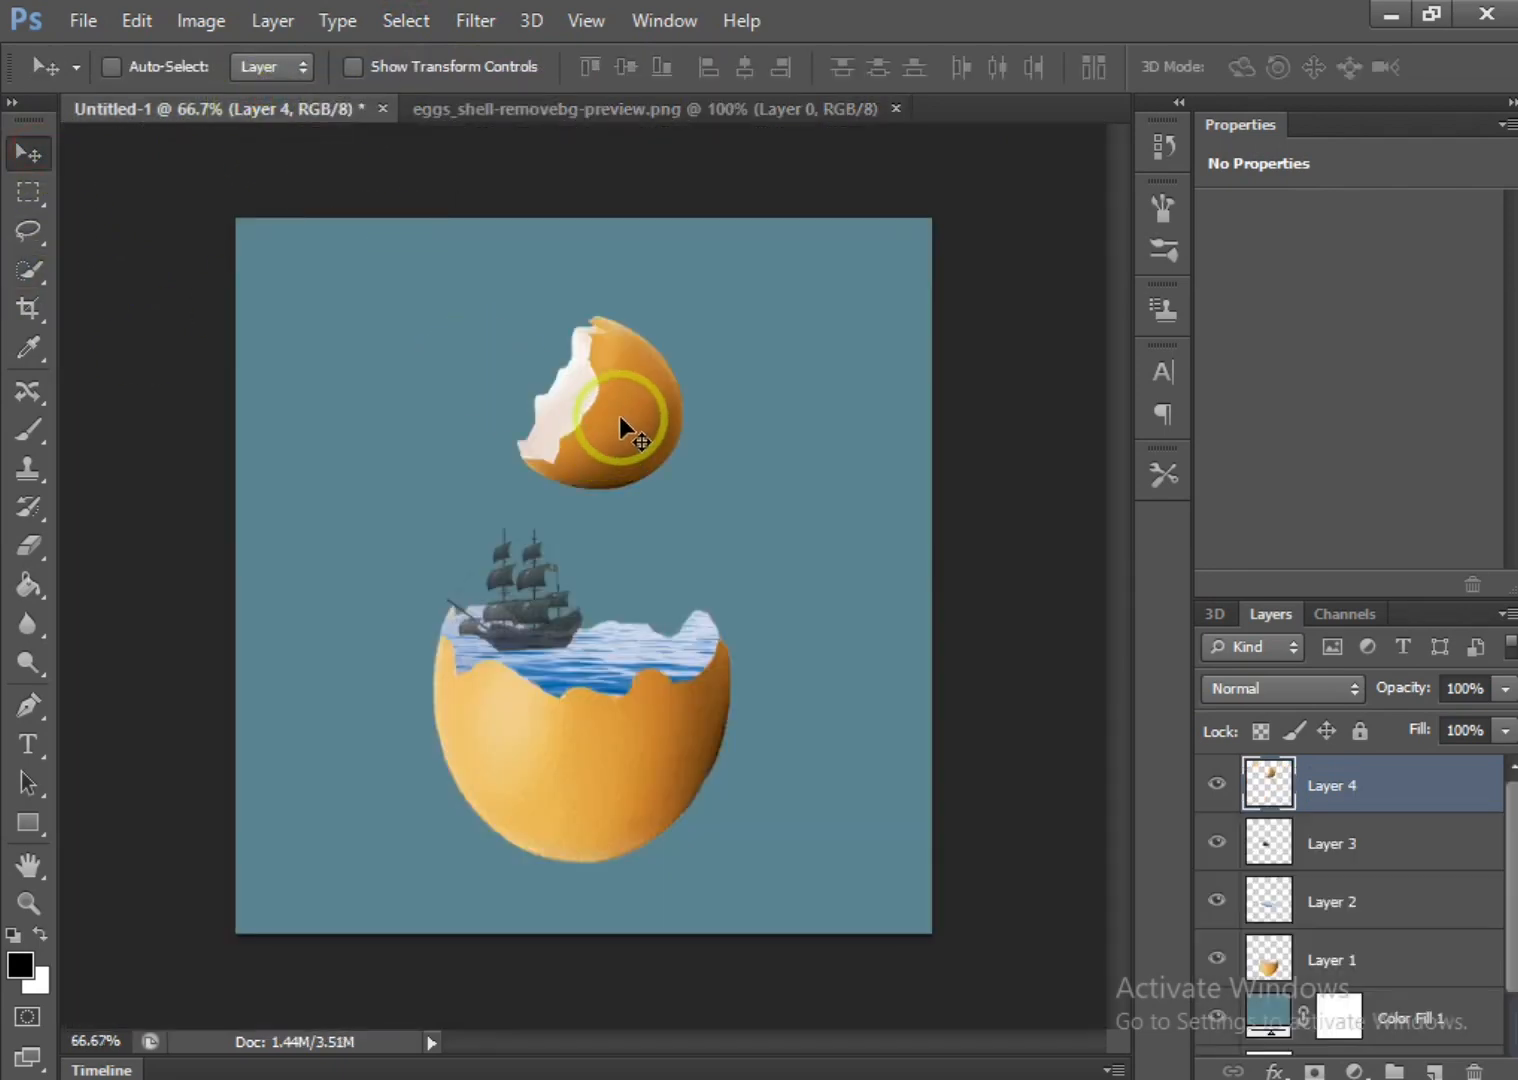
Rotate the new shell half about -138° so its opening faces down, enlarge it and place it above the ship as the egg's top
{"action": "key", "text": "ctrl+t"}
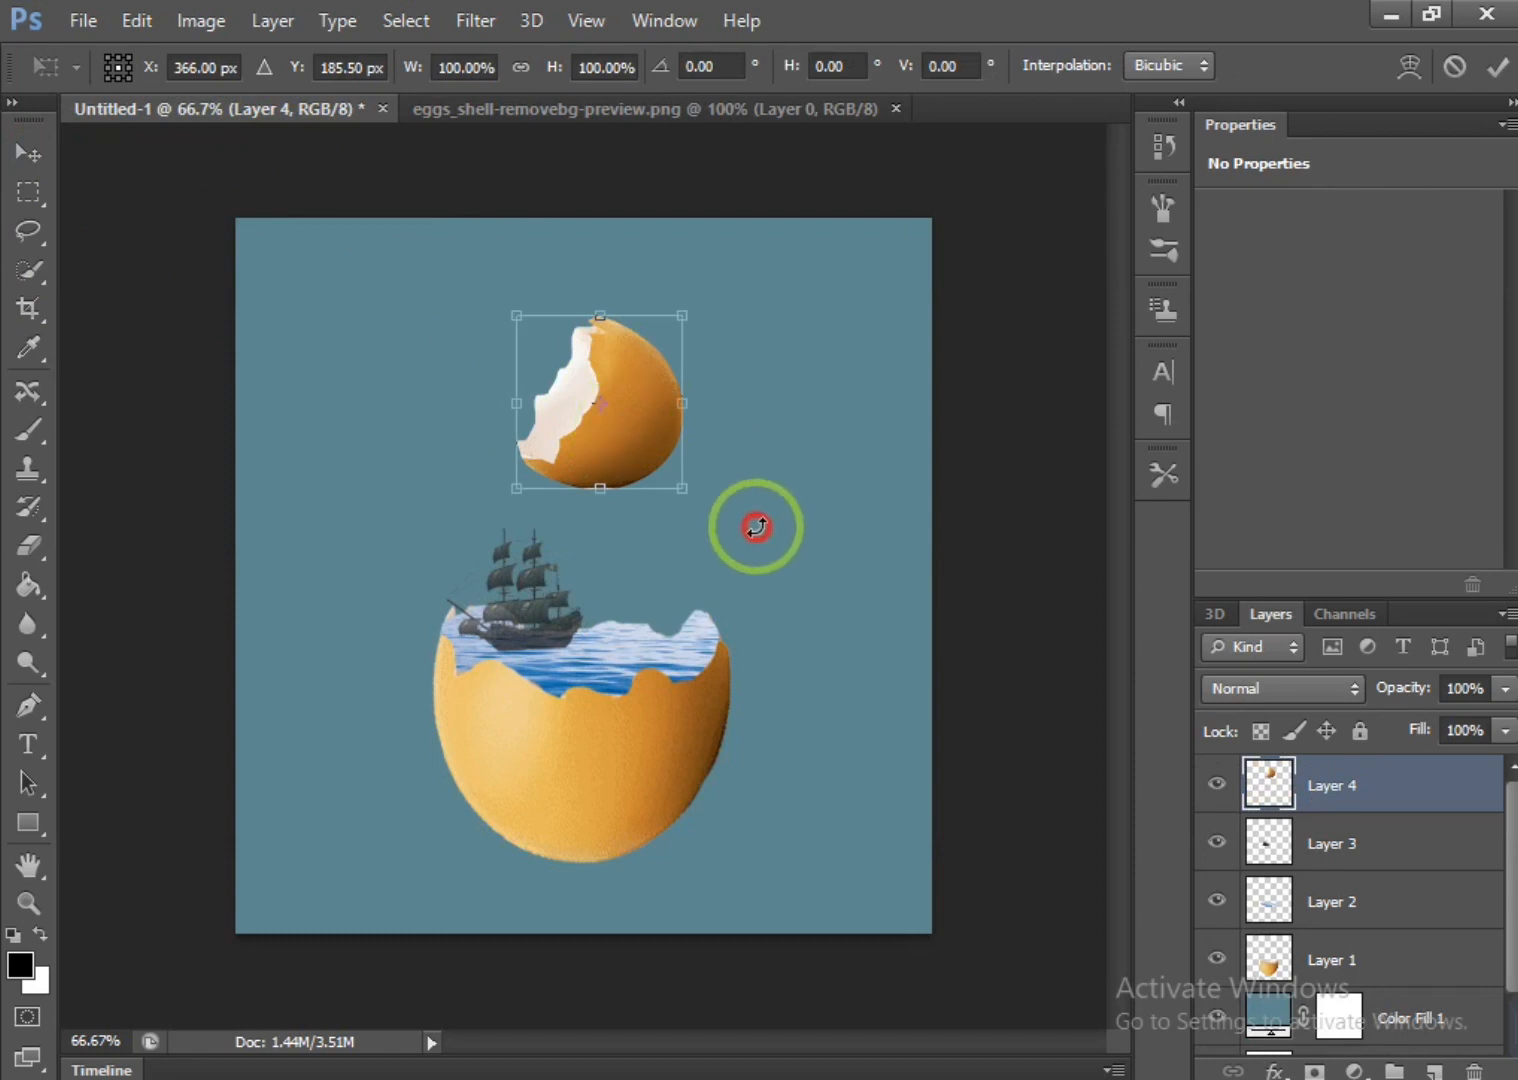
{"action": "left_click_drag", "start_coordinate": [762, 525], "coordinate": [582, 268]}
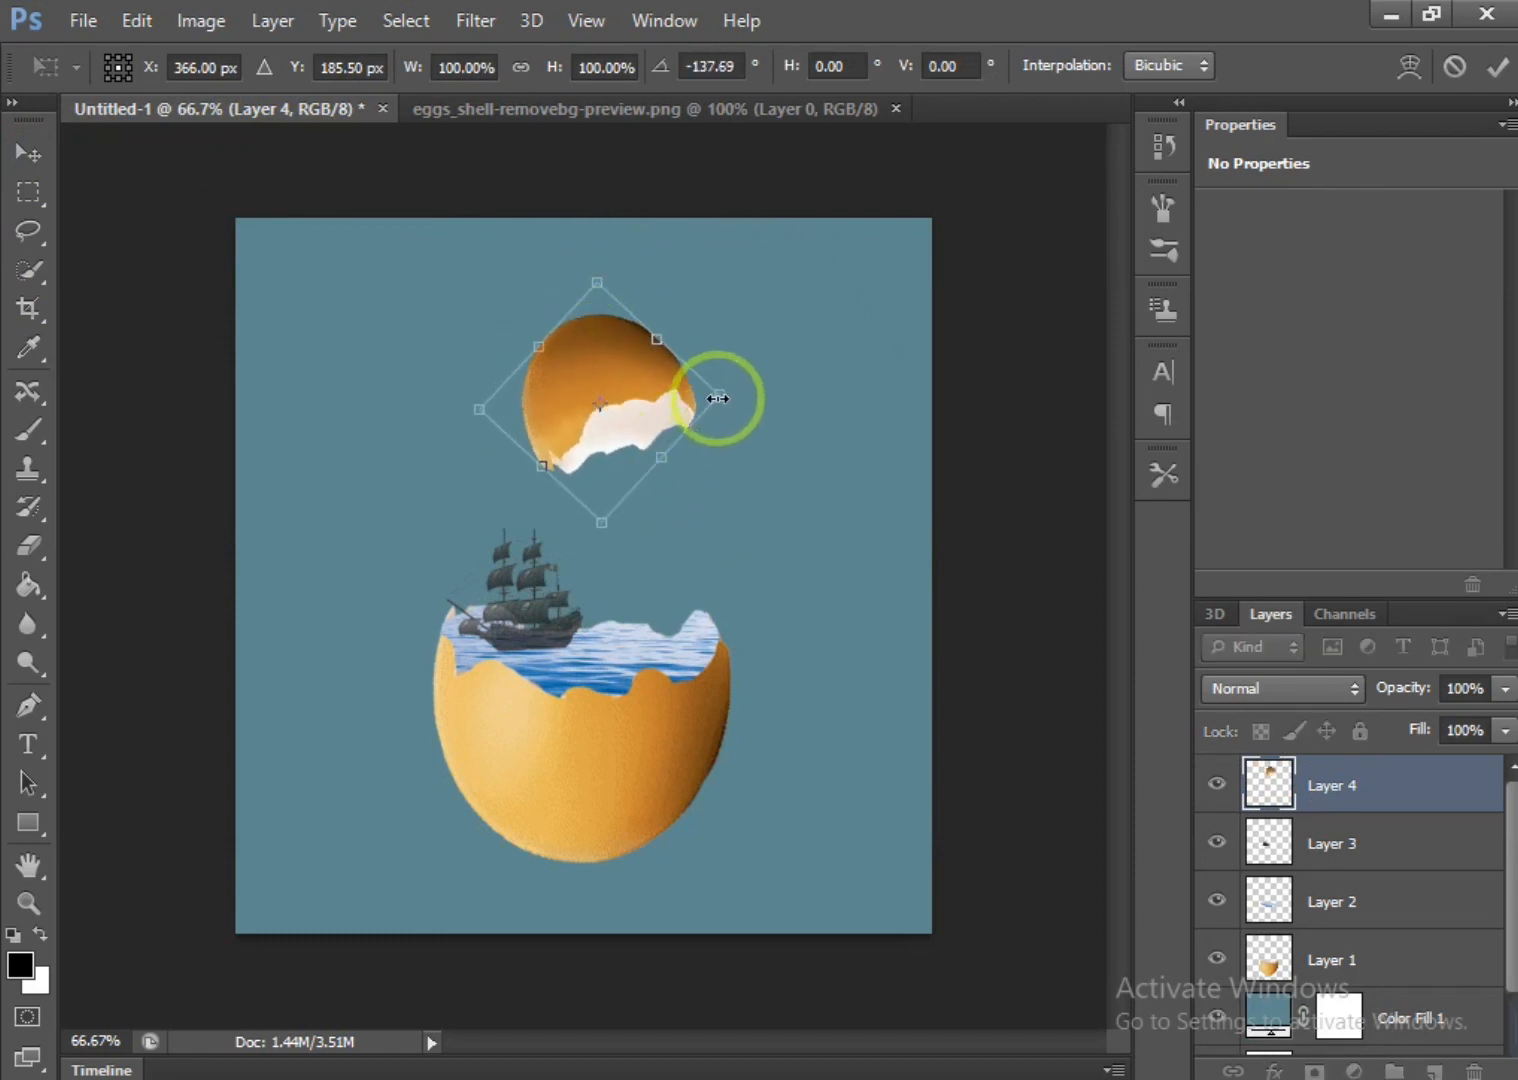
{"action": "left_click_drag", "start_coordinate": [718, 395], "coordinate": [854, 450]}
{"action": "left_click", "coordinate": [1486, 72]}
{"action": "left_click_drag", "start_coordinate": [700, 363], "coordinate": [594, 366]}
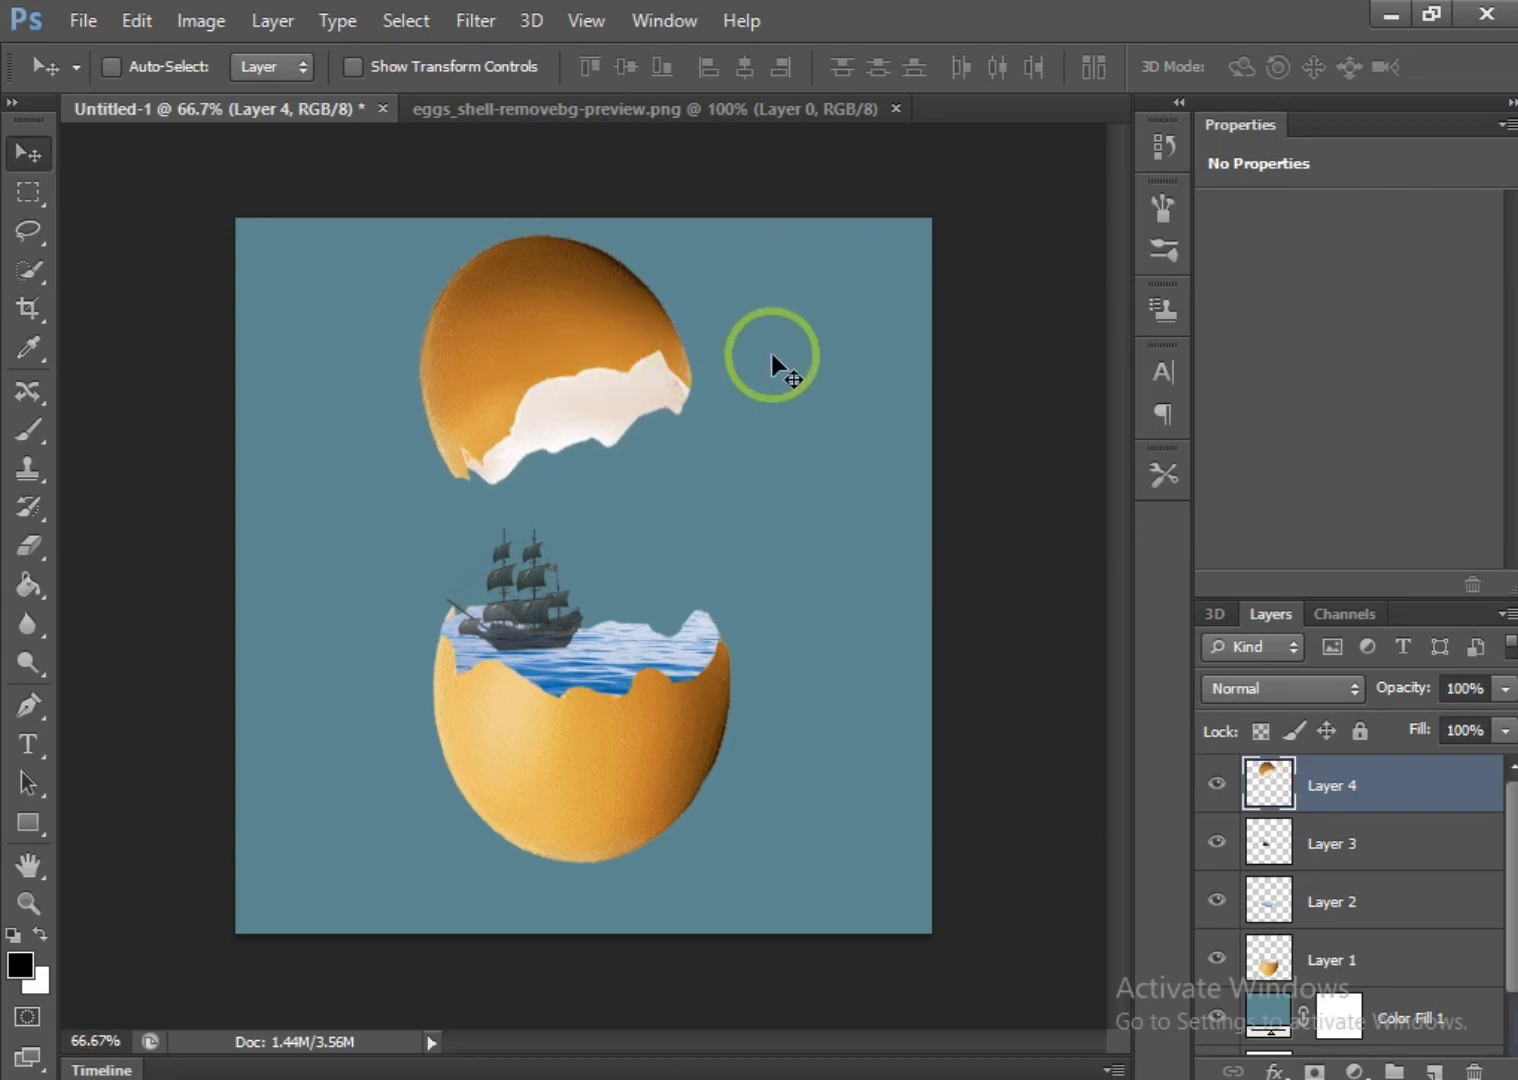
Enlarge the upper shell half to about 106% in width and height, extending it towards the canvas's upper edge
{"action": "key", "text": "ctrl+t"}
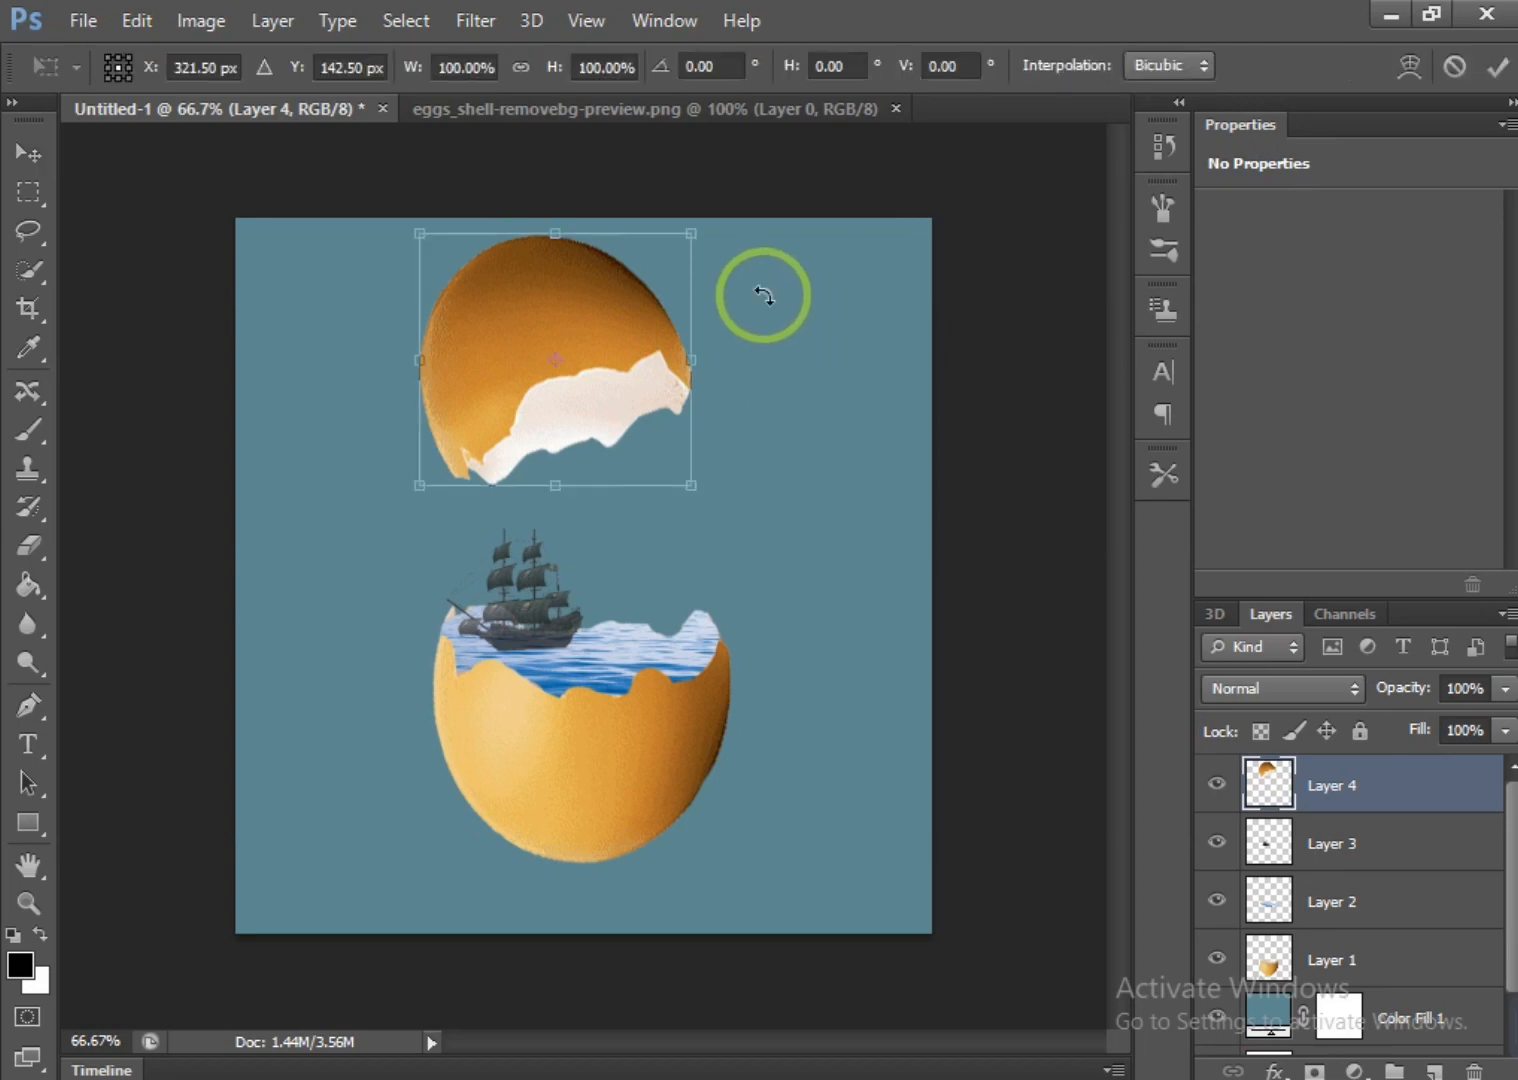
{"action": "left_click_drag", "start_coordinate": [691, 236], "coordinate": [711, 224]}
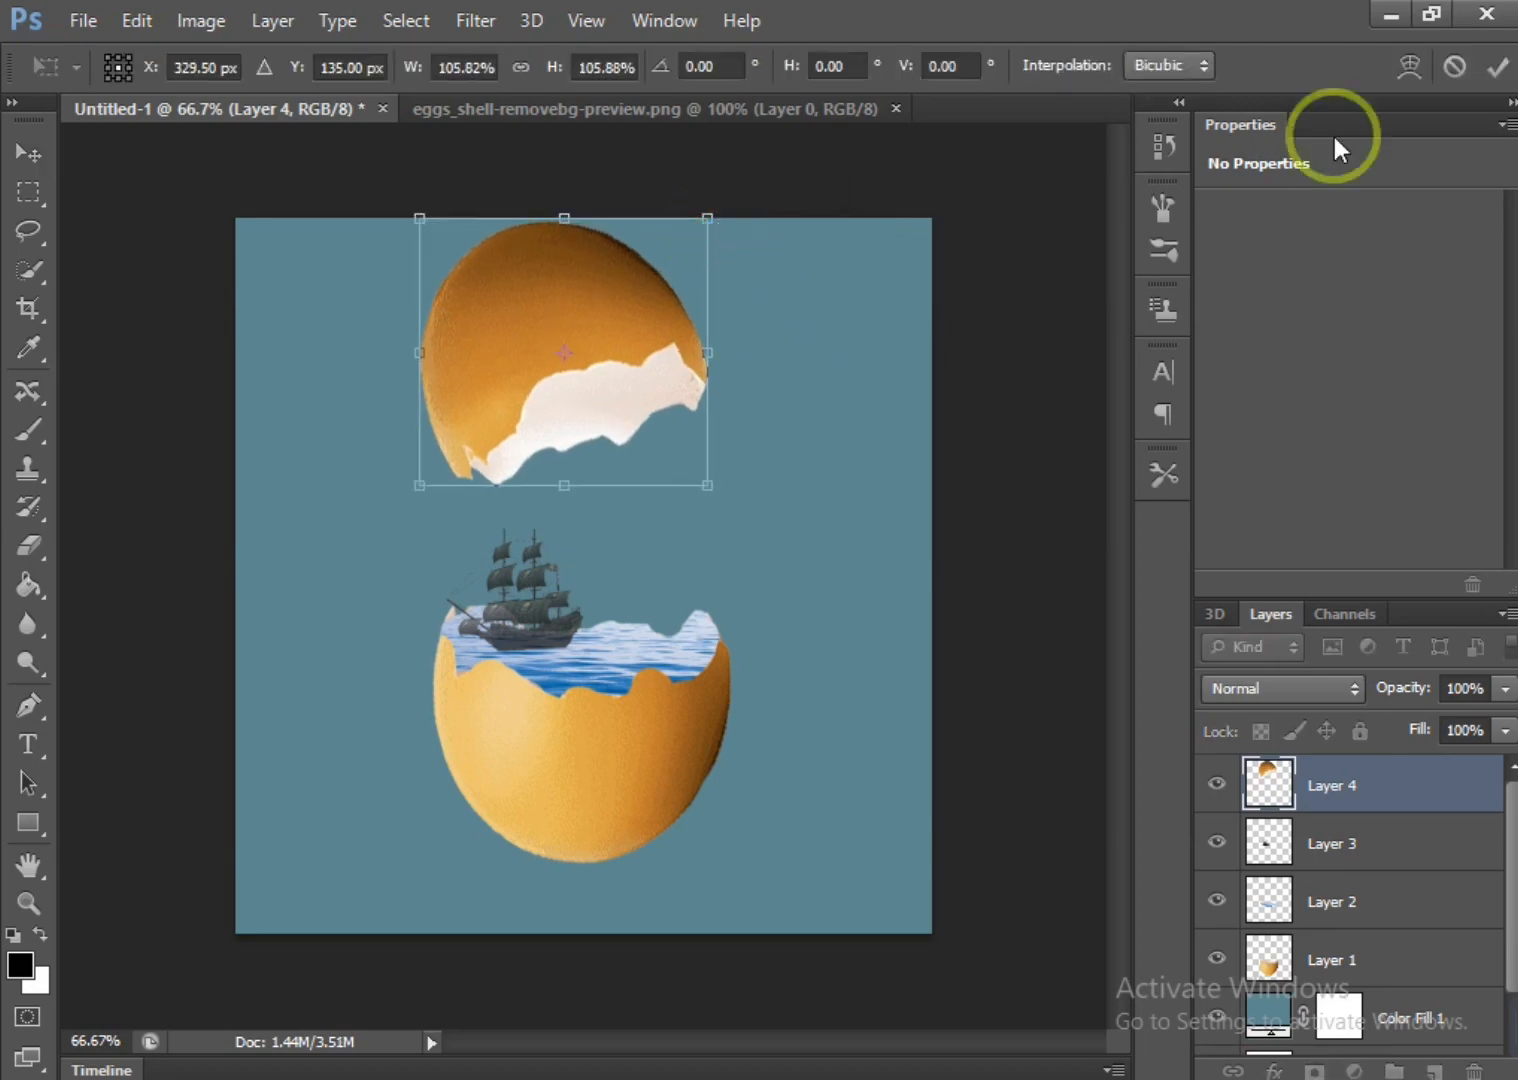
{"action": "left_click", "coordinate": [1491, 70]}
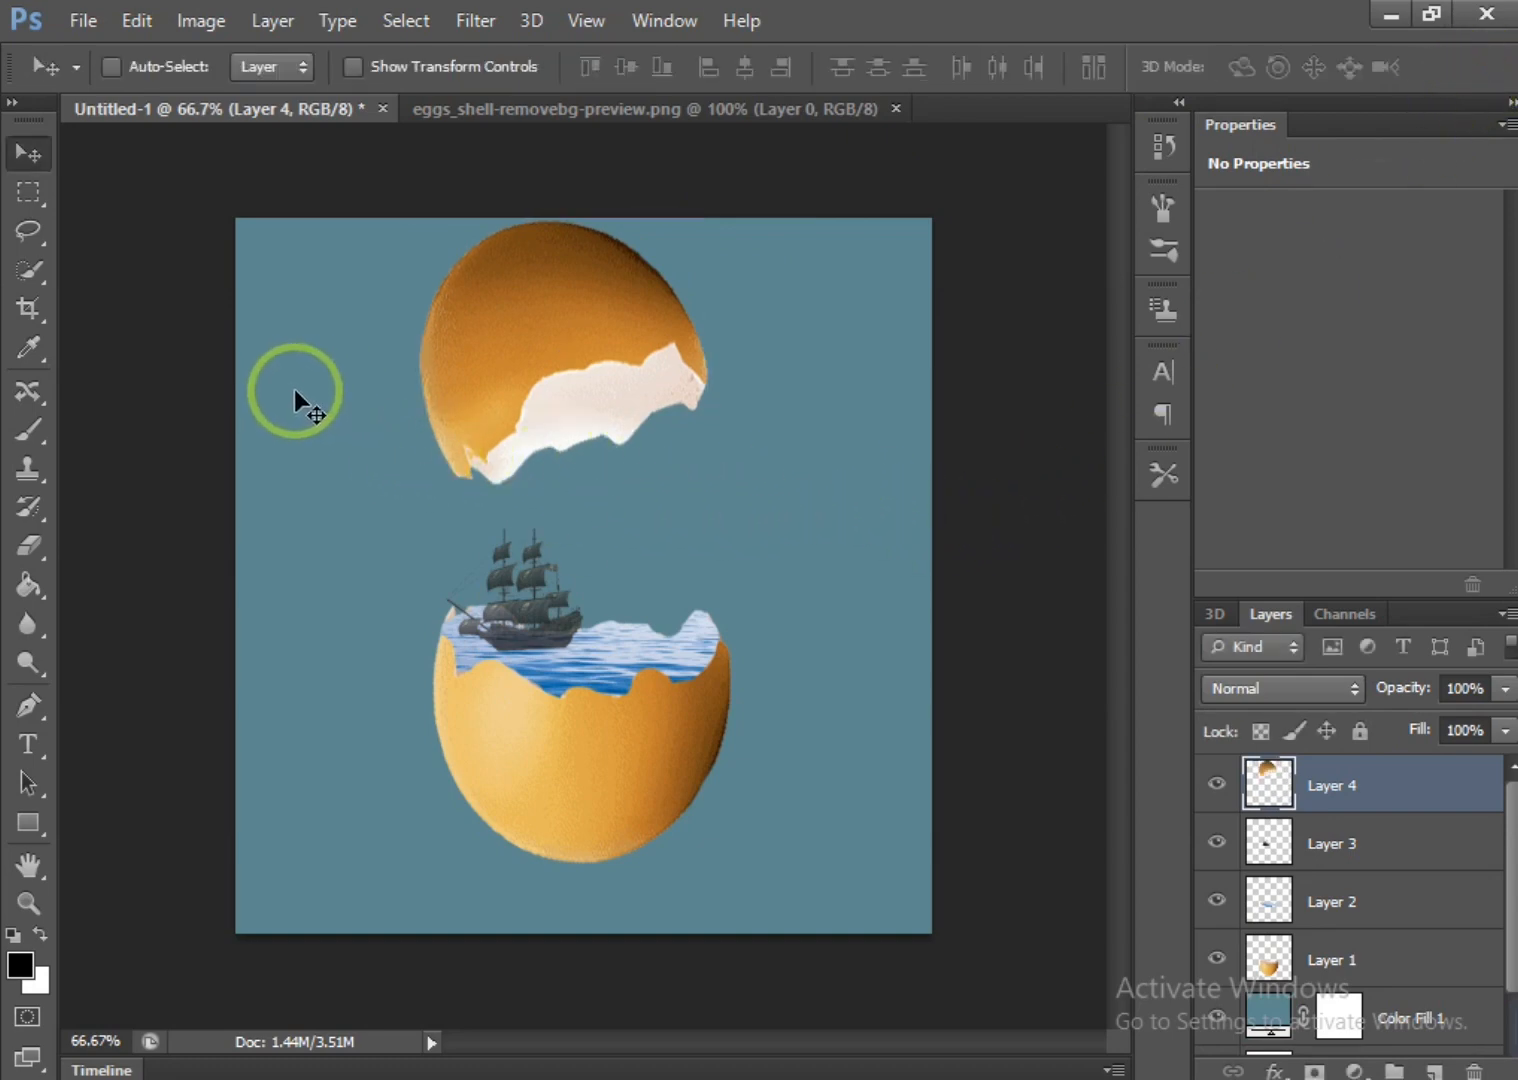
Choose the 2500 px cloud brush for the Brush tool and set its size to 473 px
{"action": "left_click", "coordinate": [28, 434]}
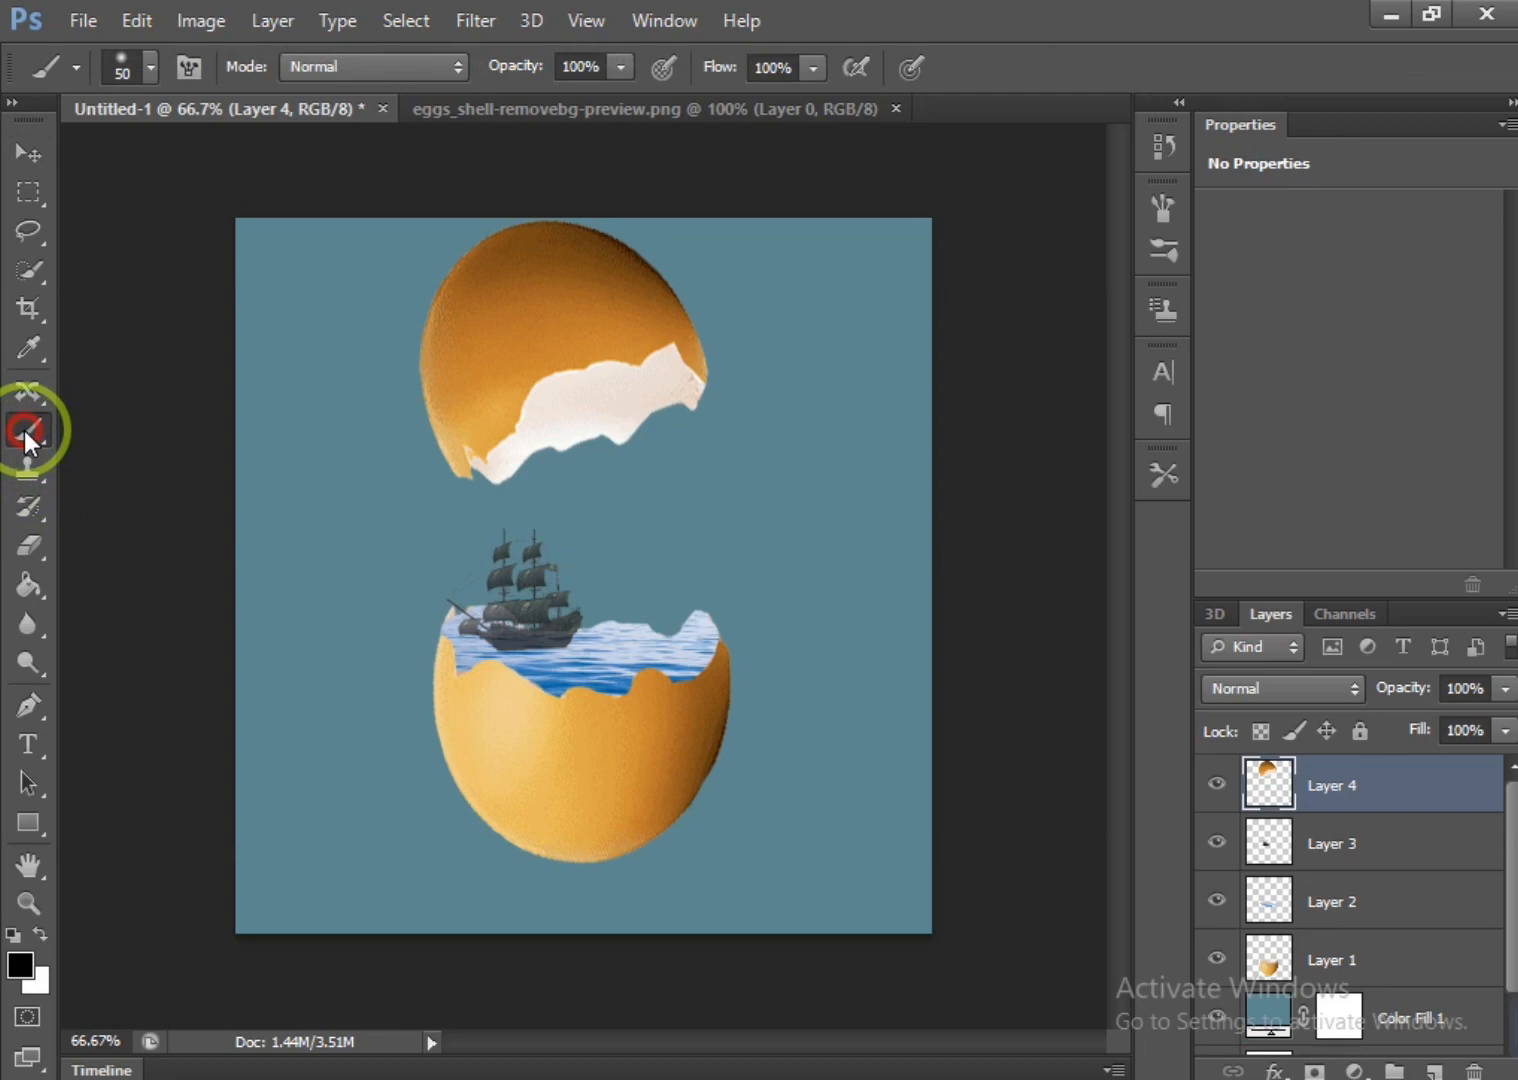
{"action": "left_click", "coordinate": [150, 68]}
{"action": "left_click", "coordinate": [300, 678]}
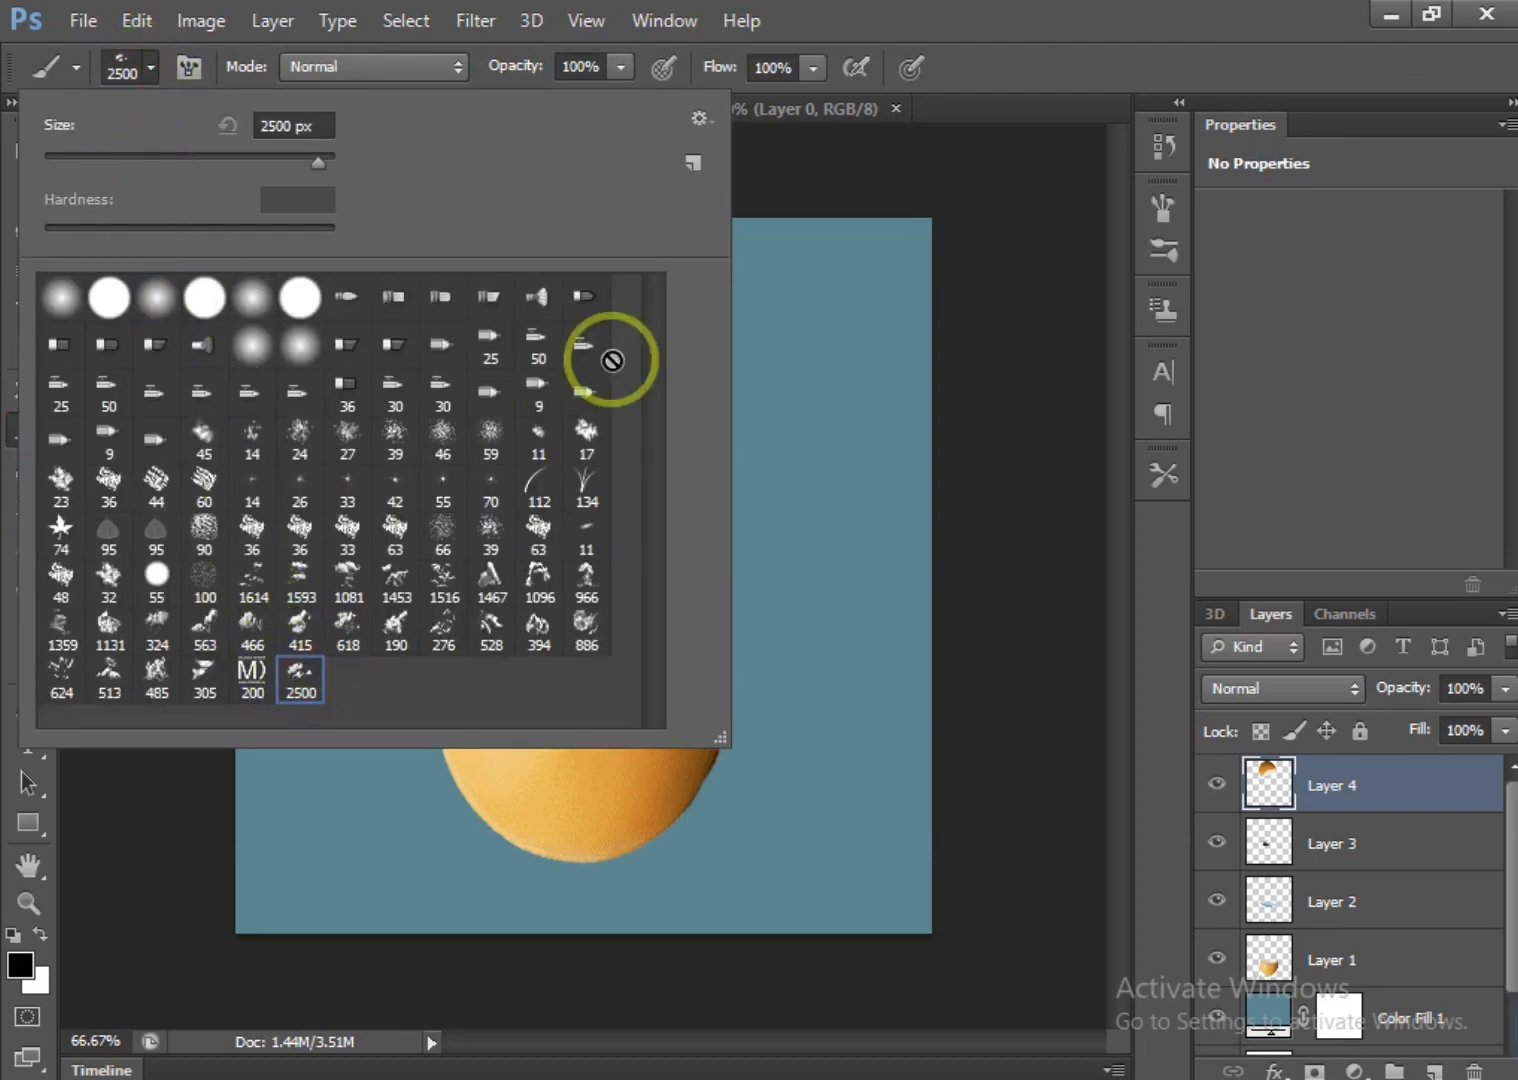
{"action": "left_click_drag", "start_coordinate": [312, 157], "coordinate": [236, 160]}
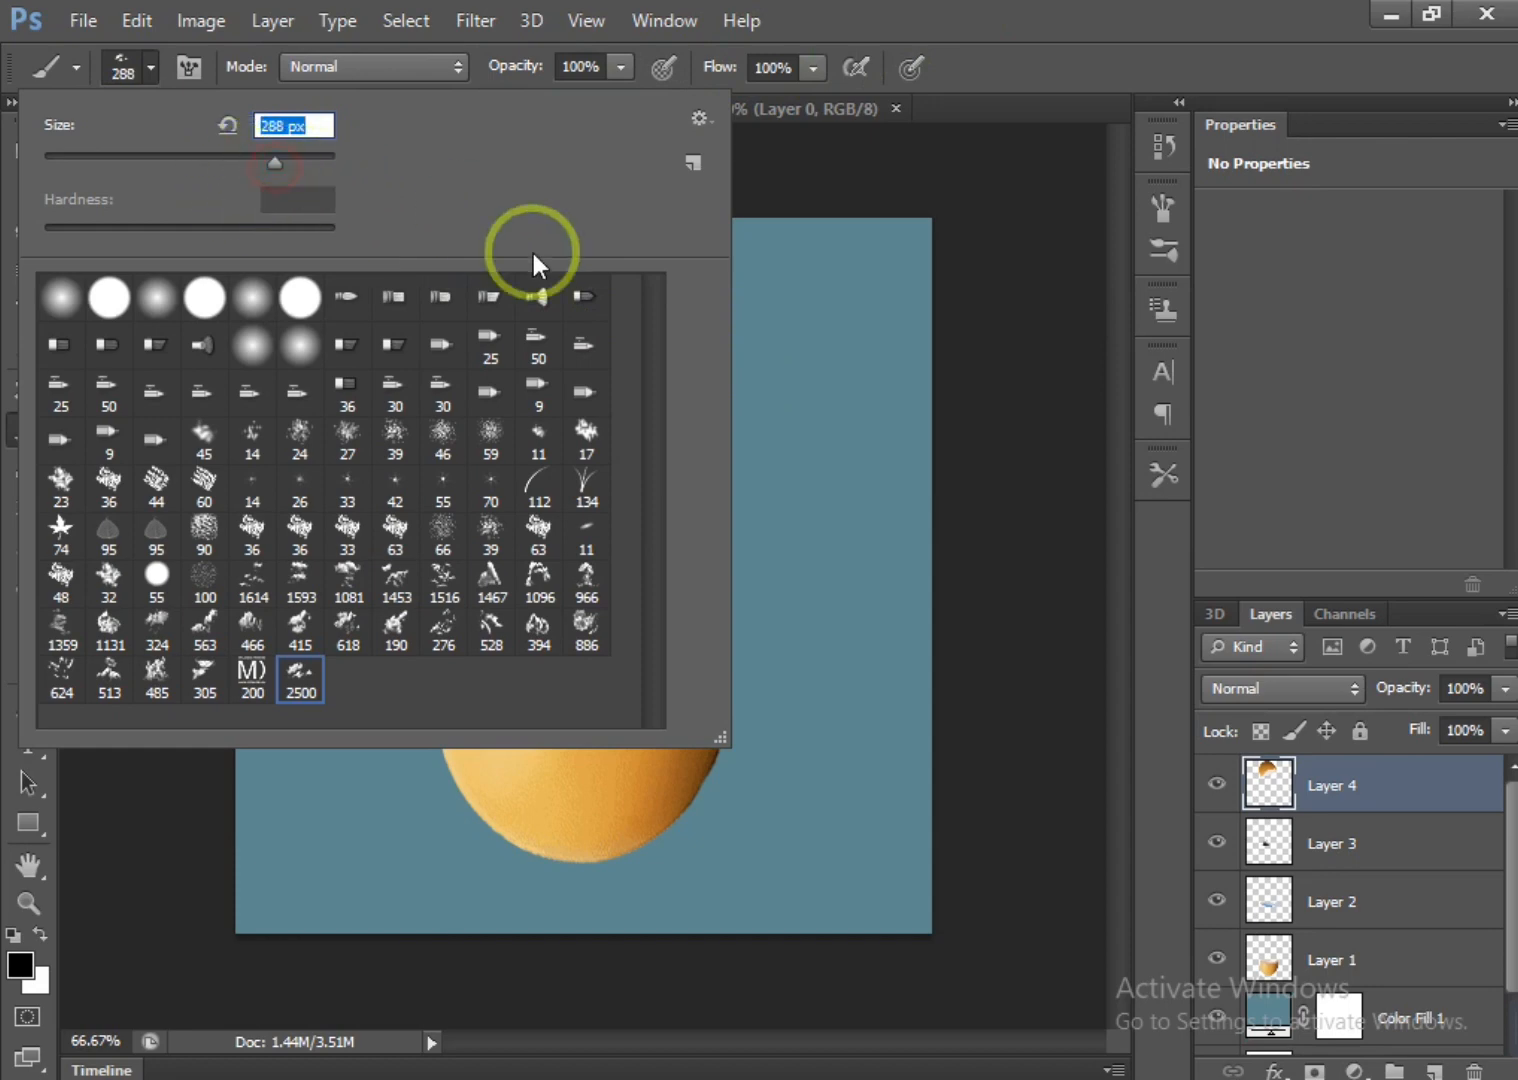
{"action": "left_click_drag", "start_coordinate": [273, 160], "coordinate": [301, 162]}
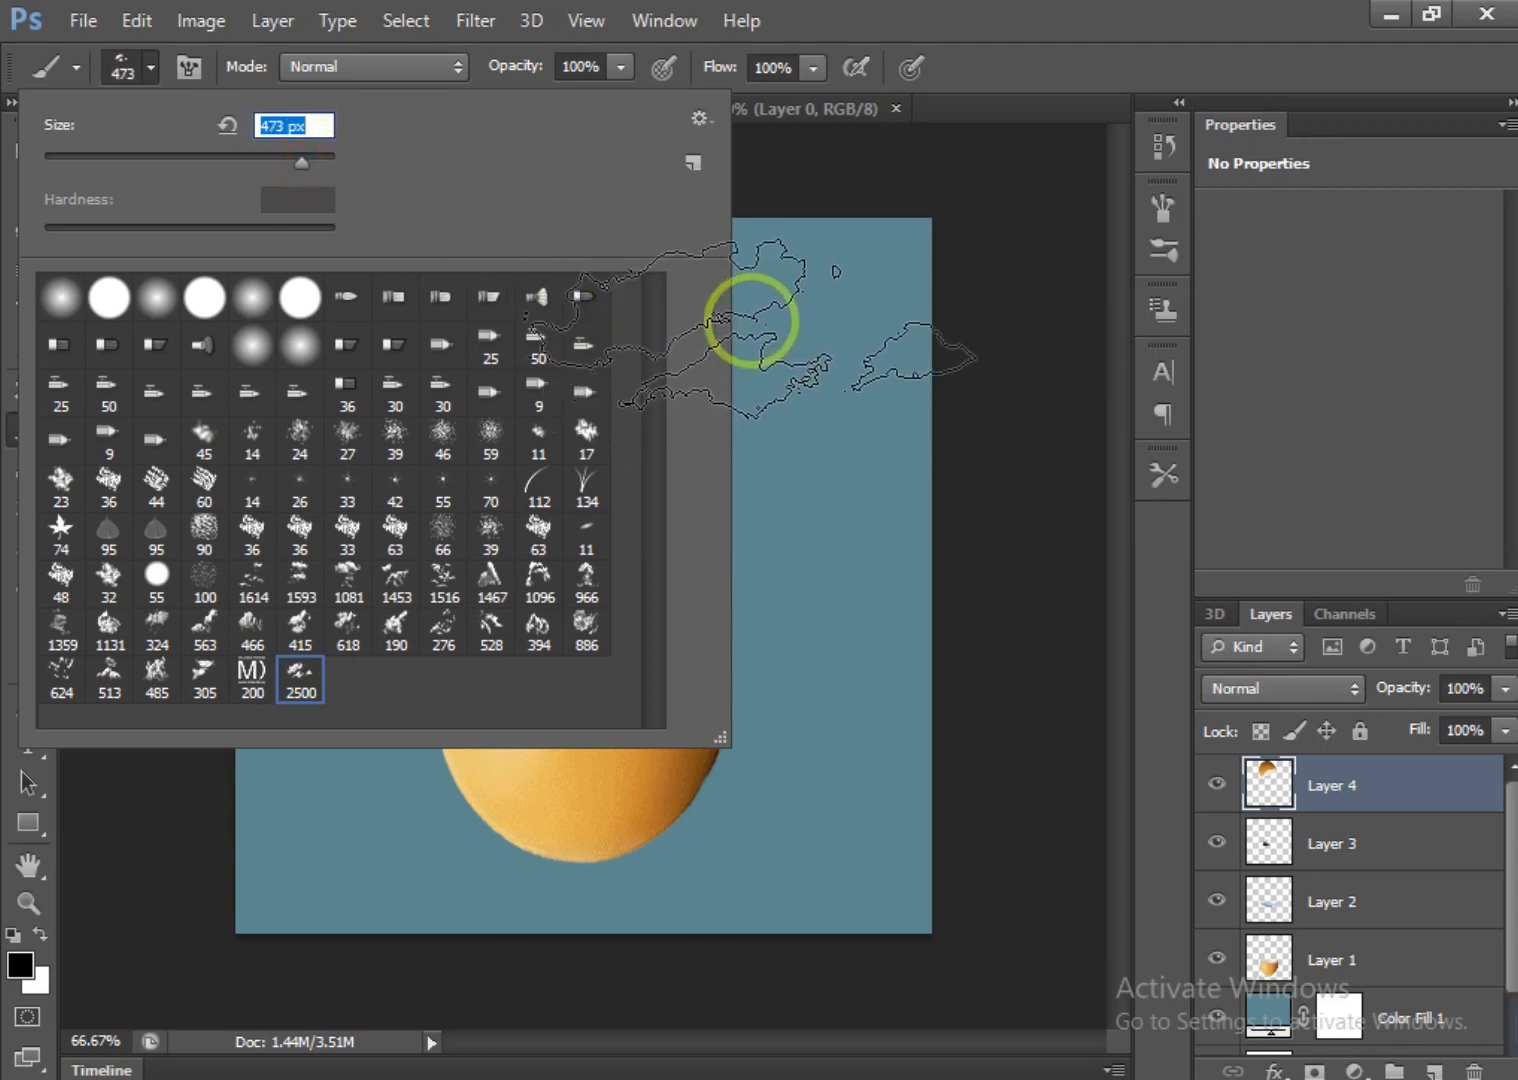
{"action": "left_click", "coordinate": [851, 20]}
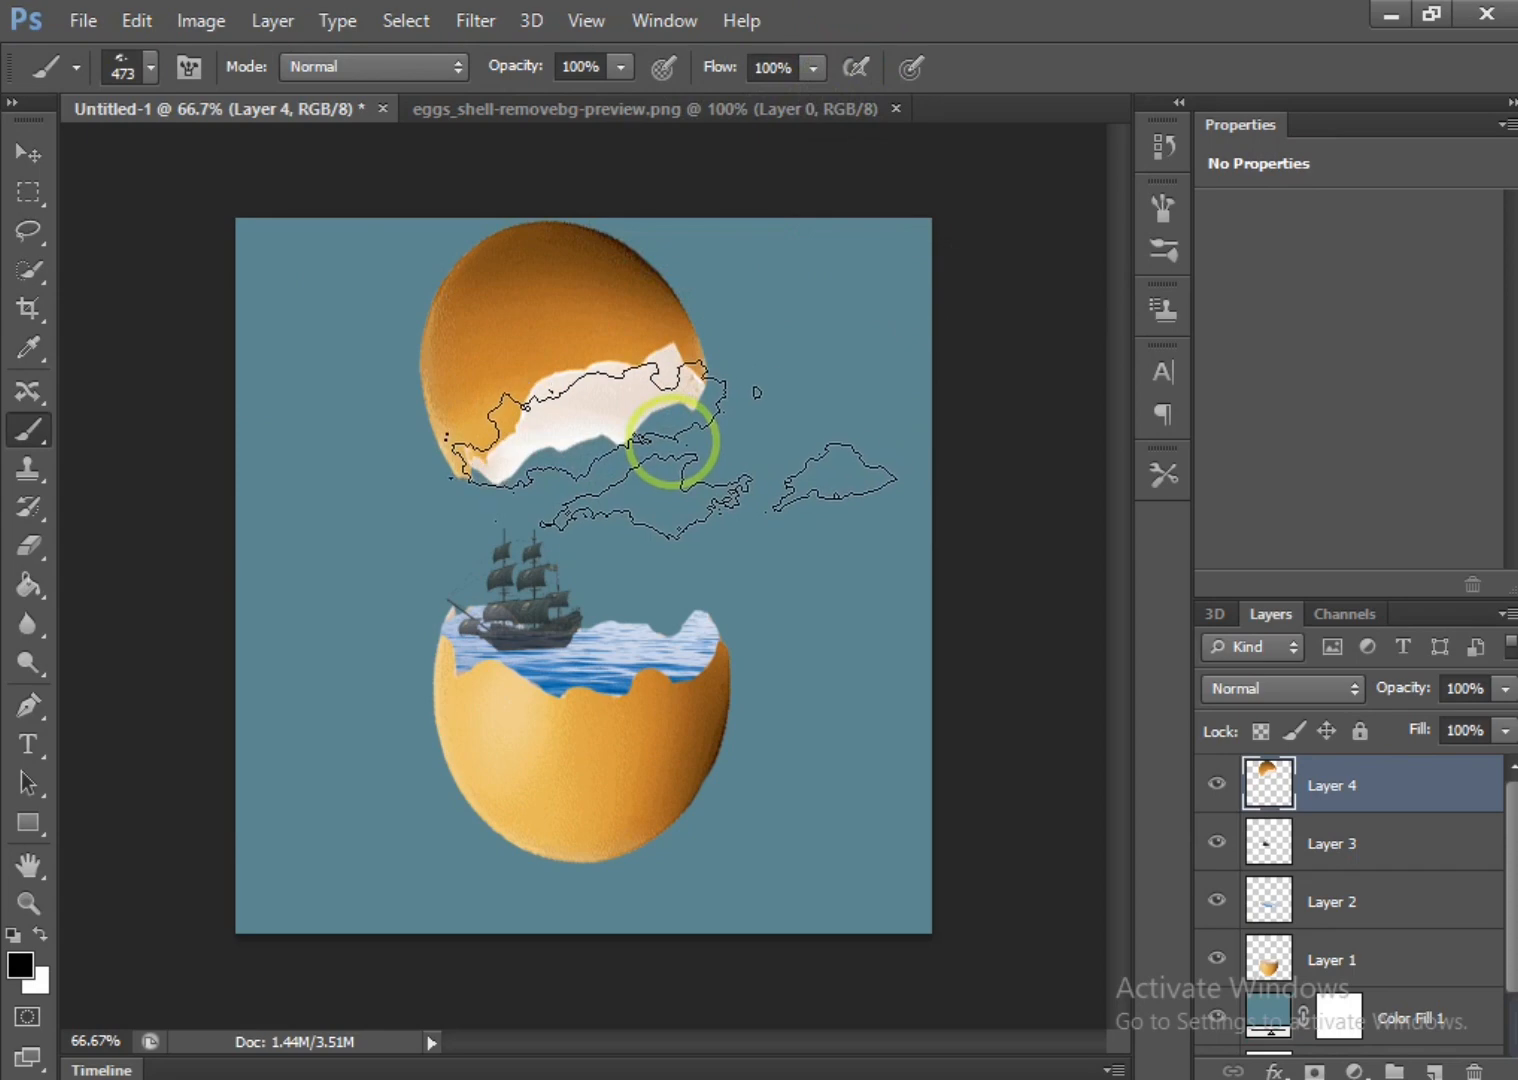
{"action": "left_click", "coordinate": [659, 435]}
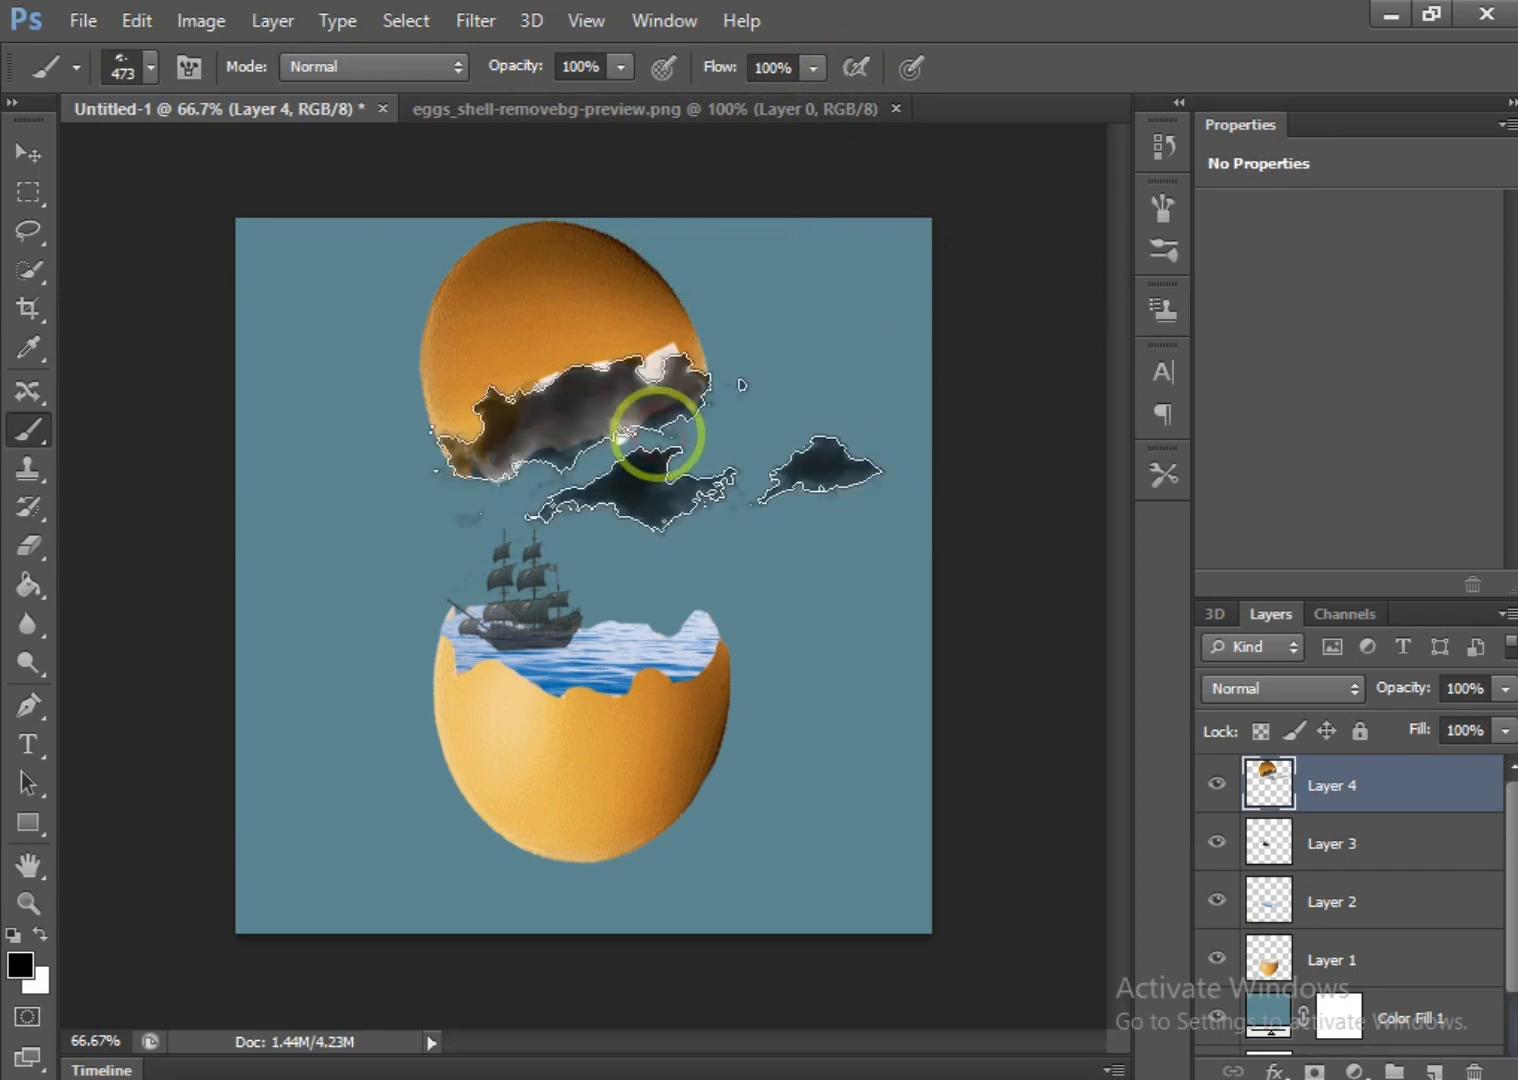
{"action": "left_click", "coordinate": [142, 13]}
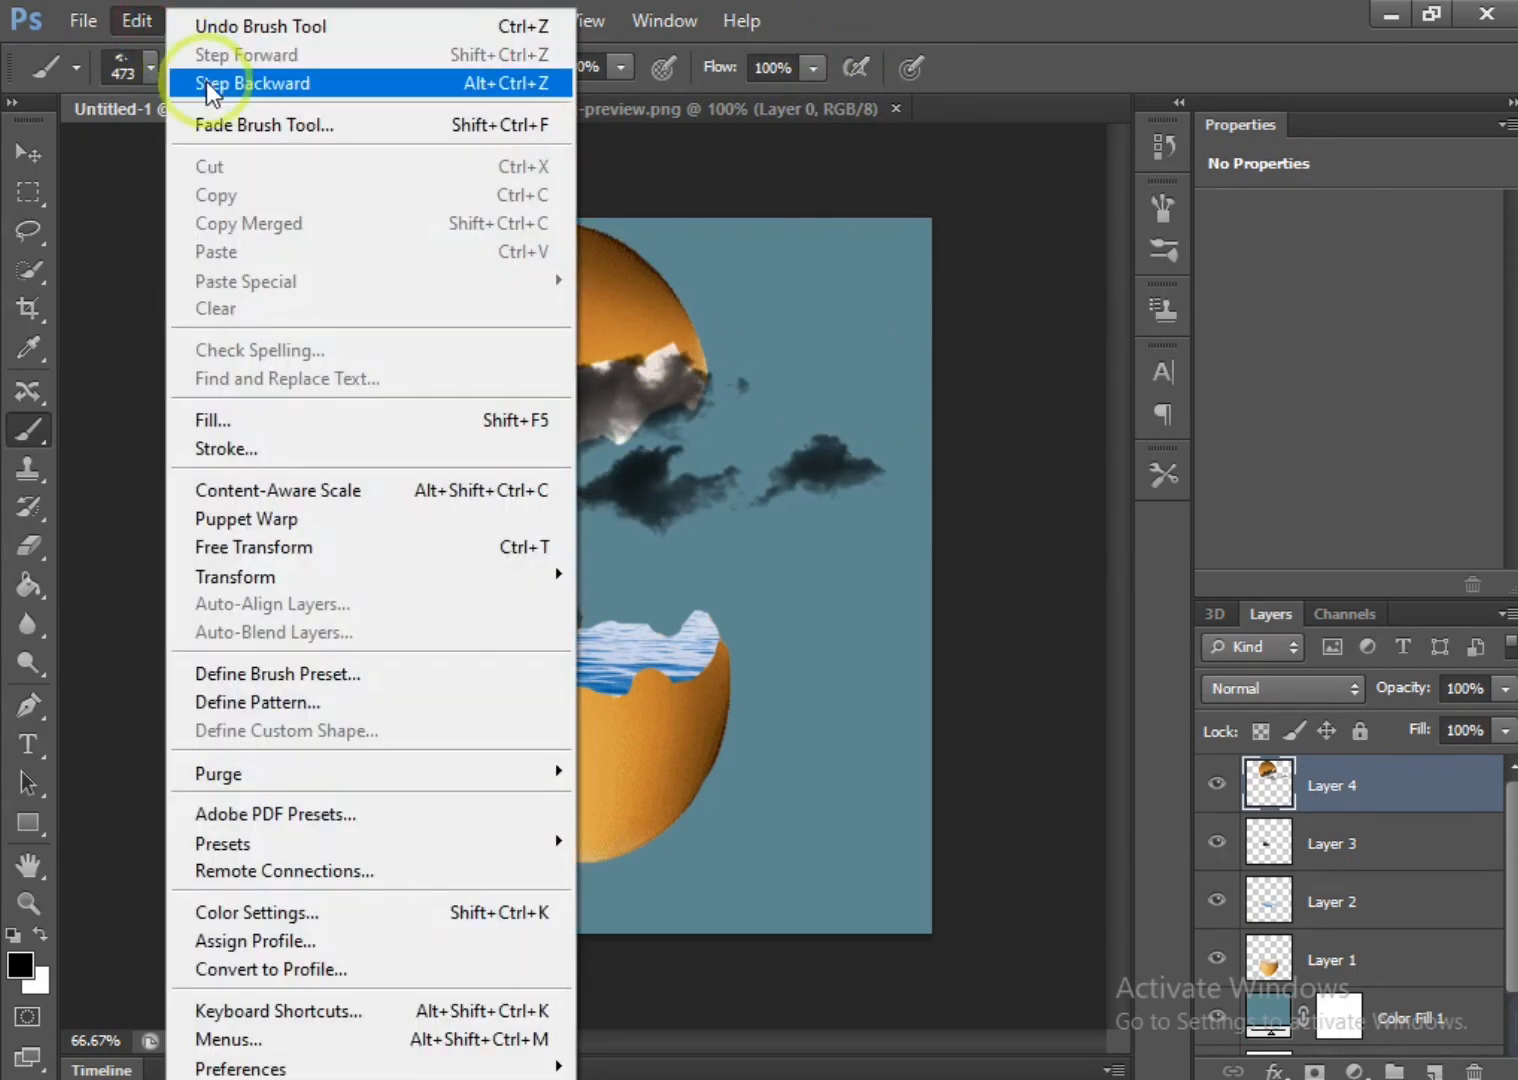
{"action": "left_click", "coordinate": [206, 81]}
Make white the foreground colour and stamp dense white clouds over the upper shell's opening, repeating in nearly the same spot
{"action": "left_click", "coordinate": [41, 932]}
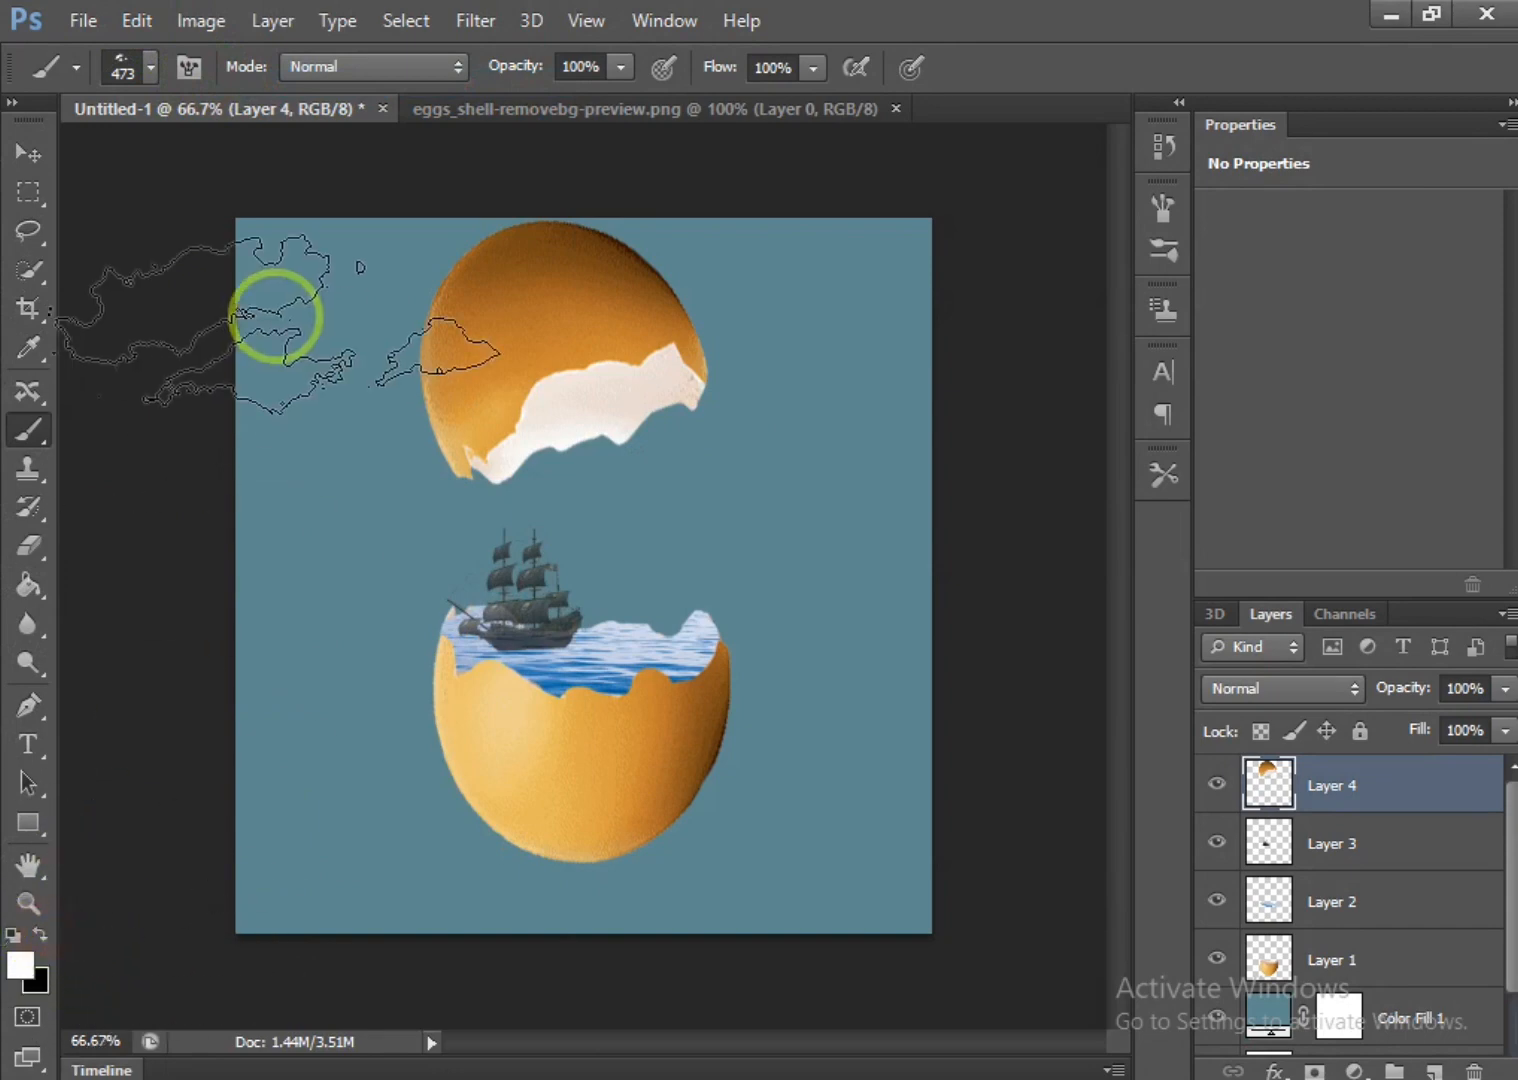
{"action": "left_click", "coordinate": [663, 428]}
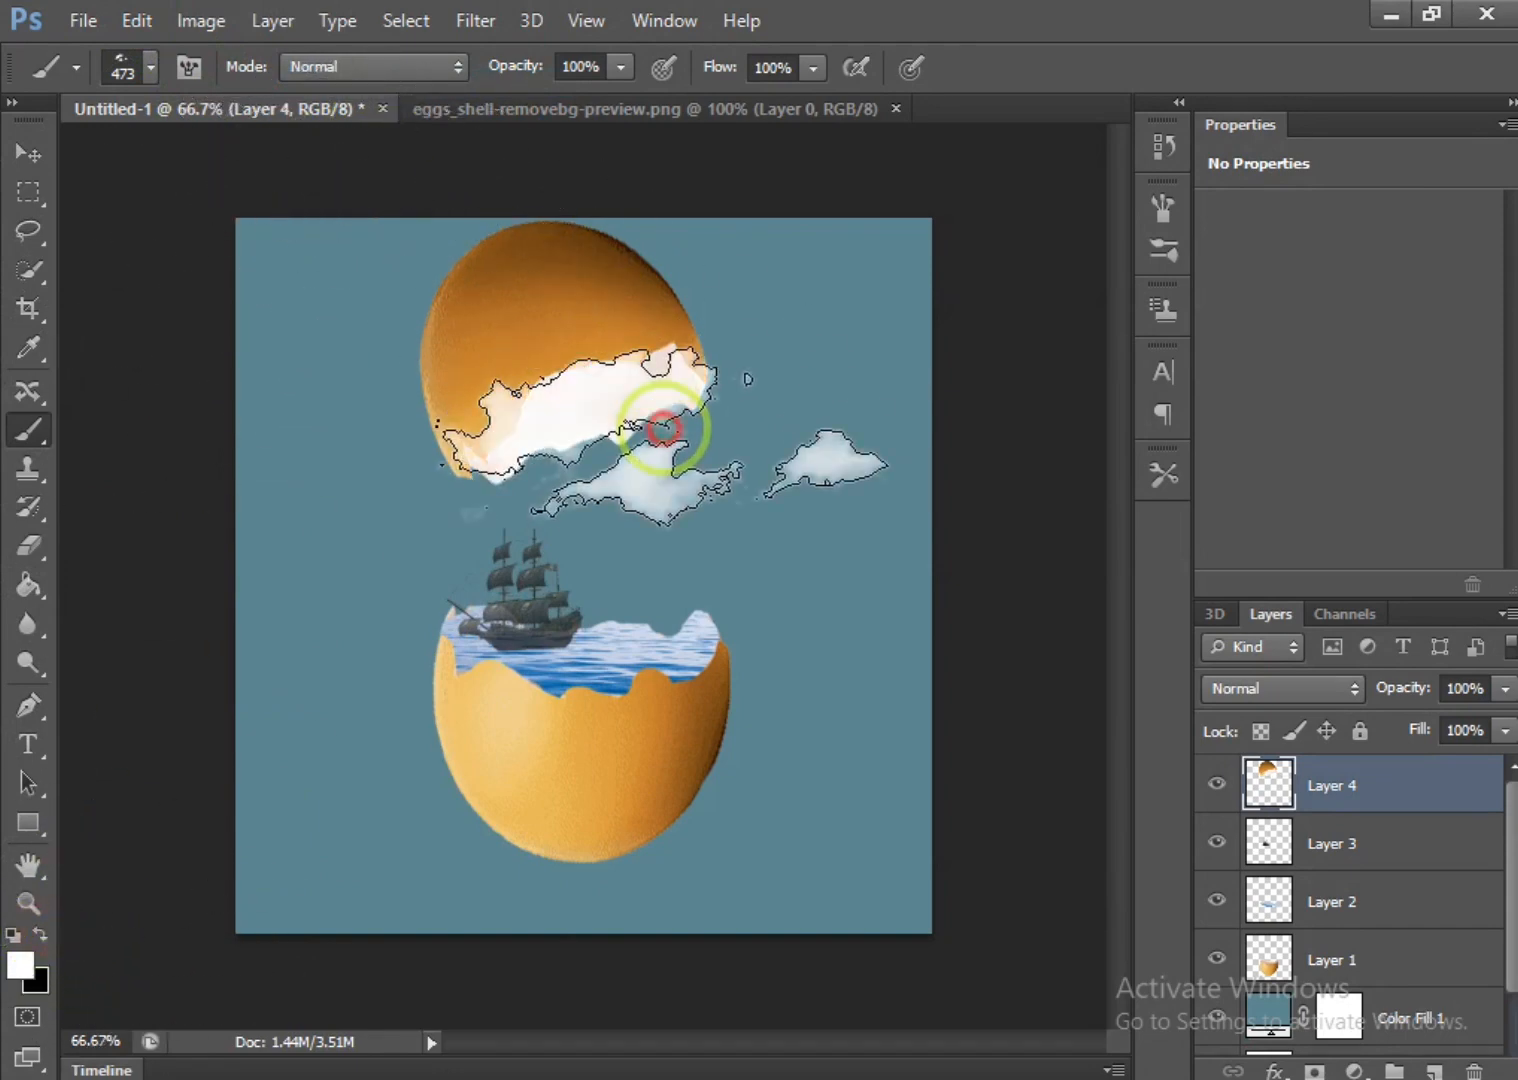
{"action": "left_click", "coordinate": [657, 426]}
{"action": "left_click", "coordinate": [652, 429]}
{"action": "left_click", "coordinate": [650, 428]}
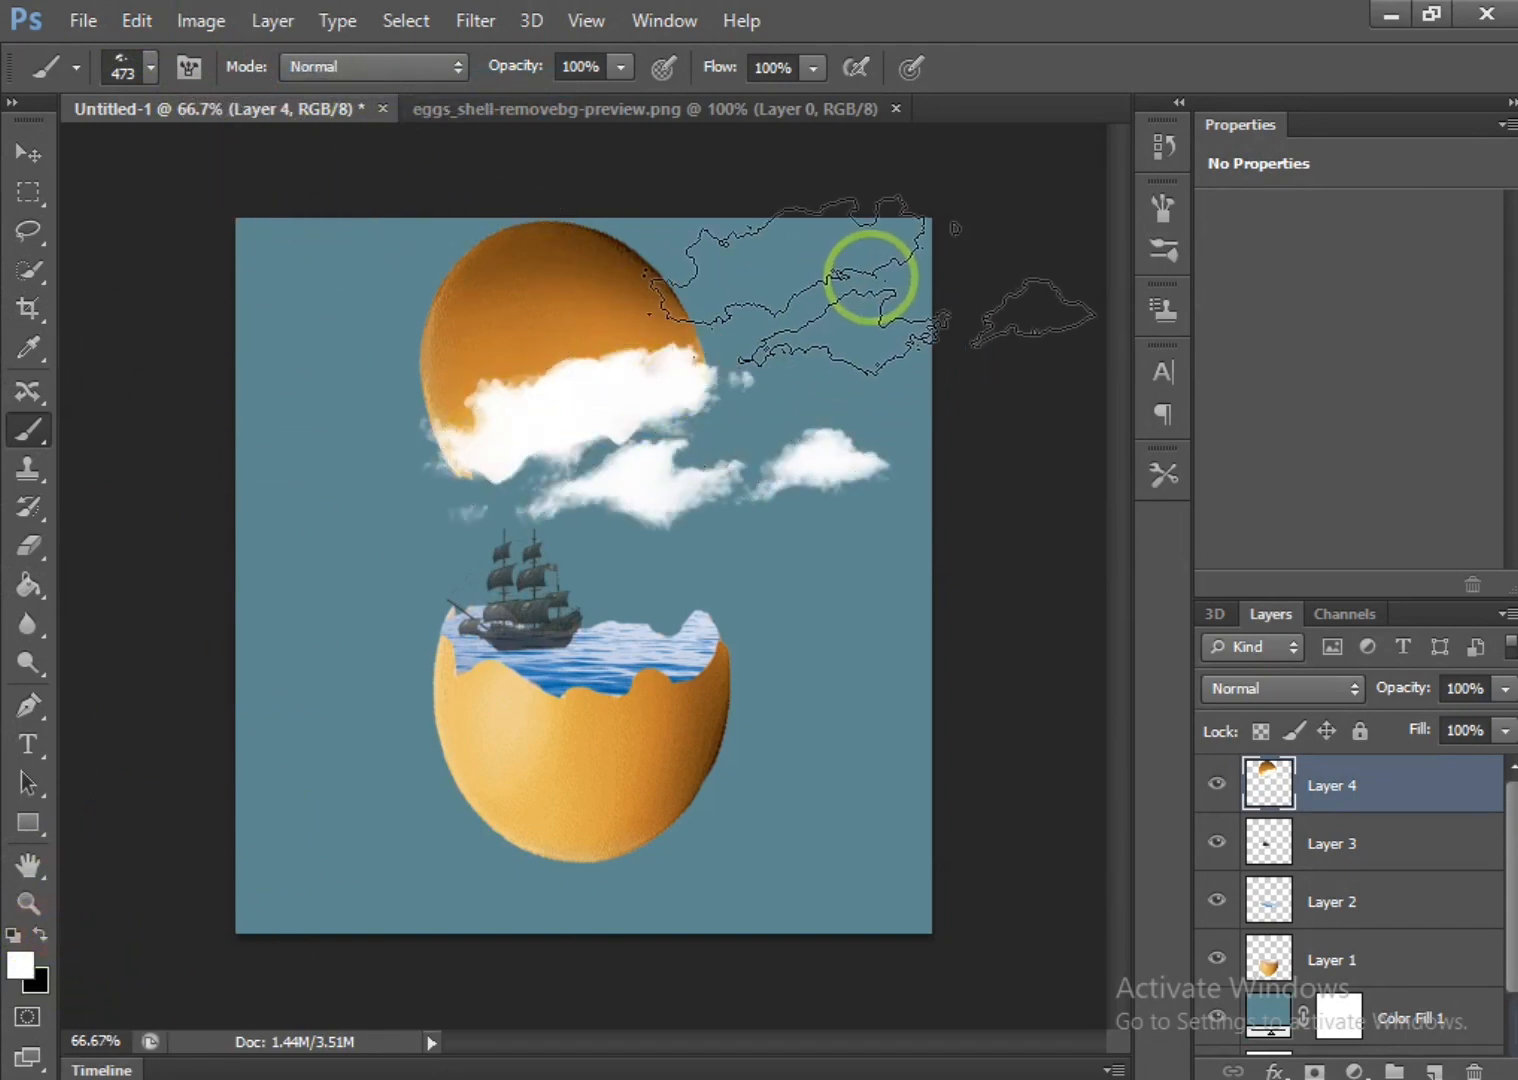
Open flock-birds-png-transparent-flock-birds-images-17.png and bring its bird flock into Untitled-1 over the clouds
{"action": "left_click", "coordinate": [27, 160]}
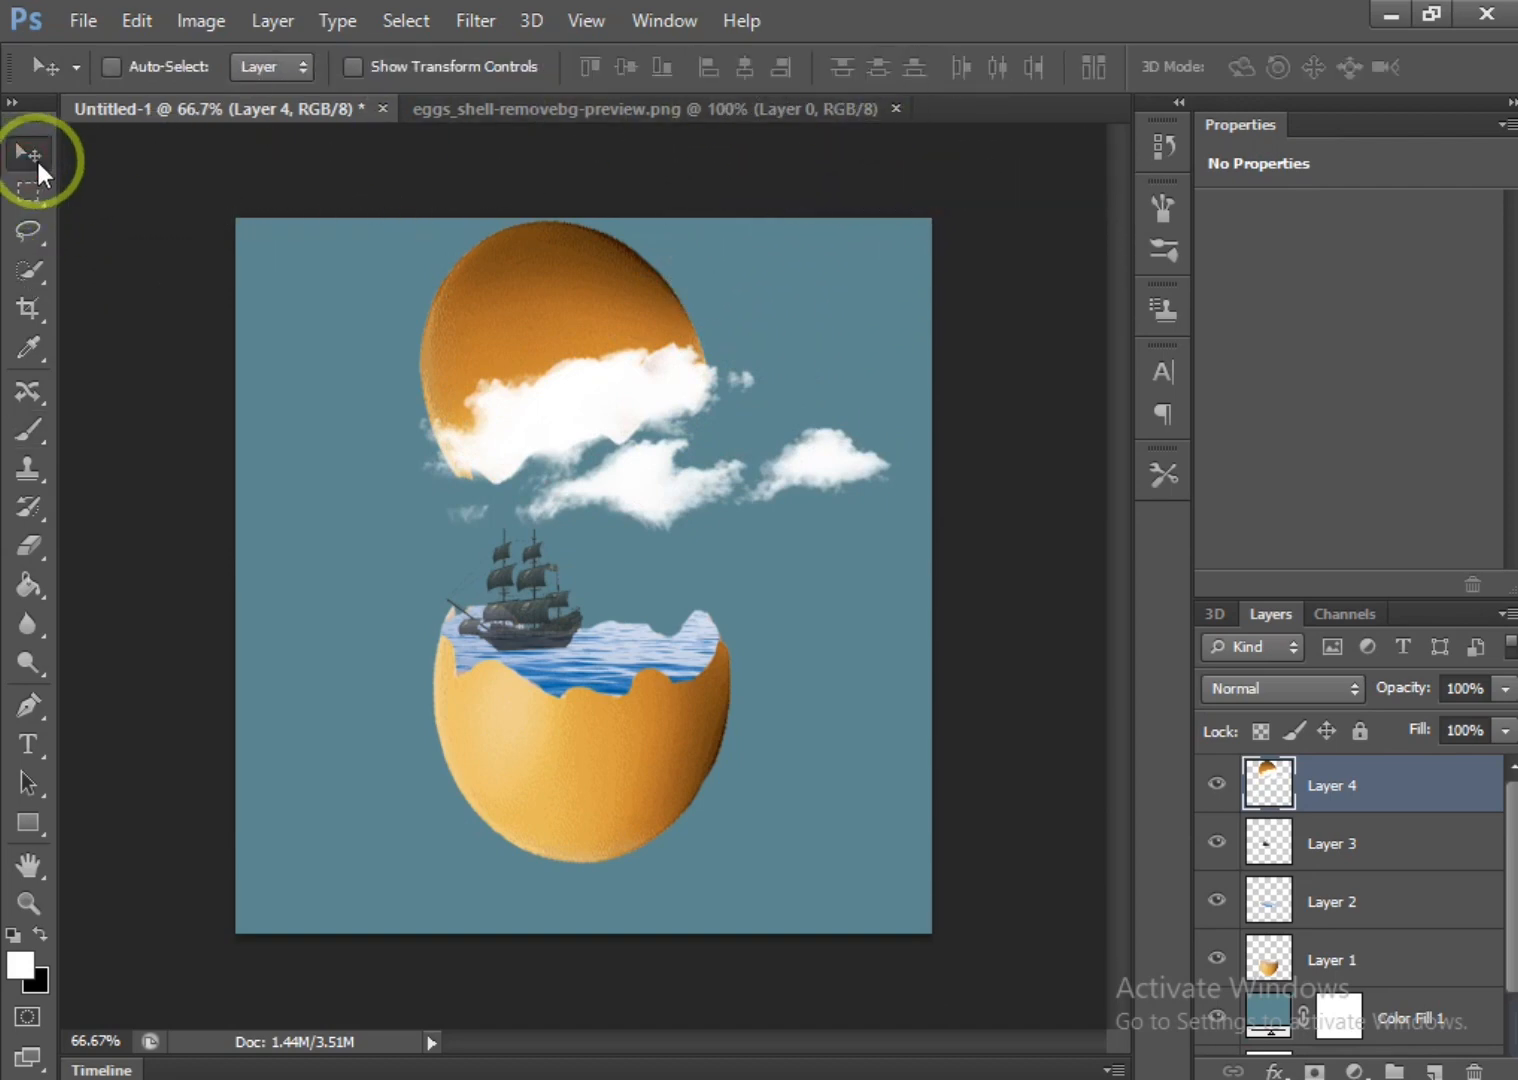
{"action": "left_click", "coordinate": [90, 24]}
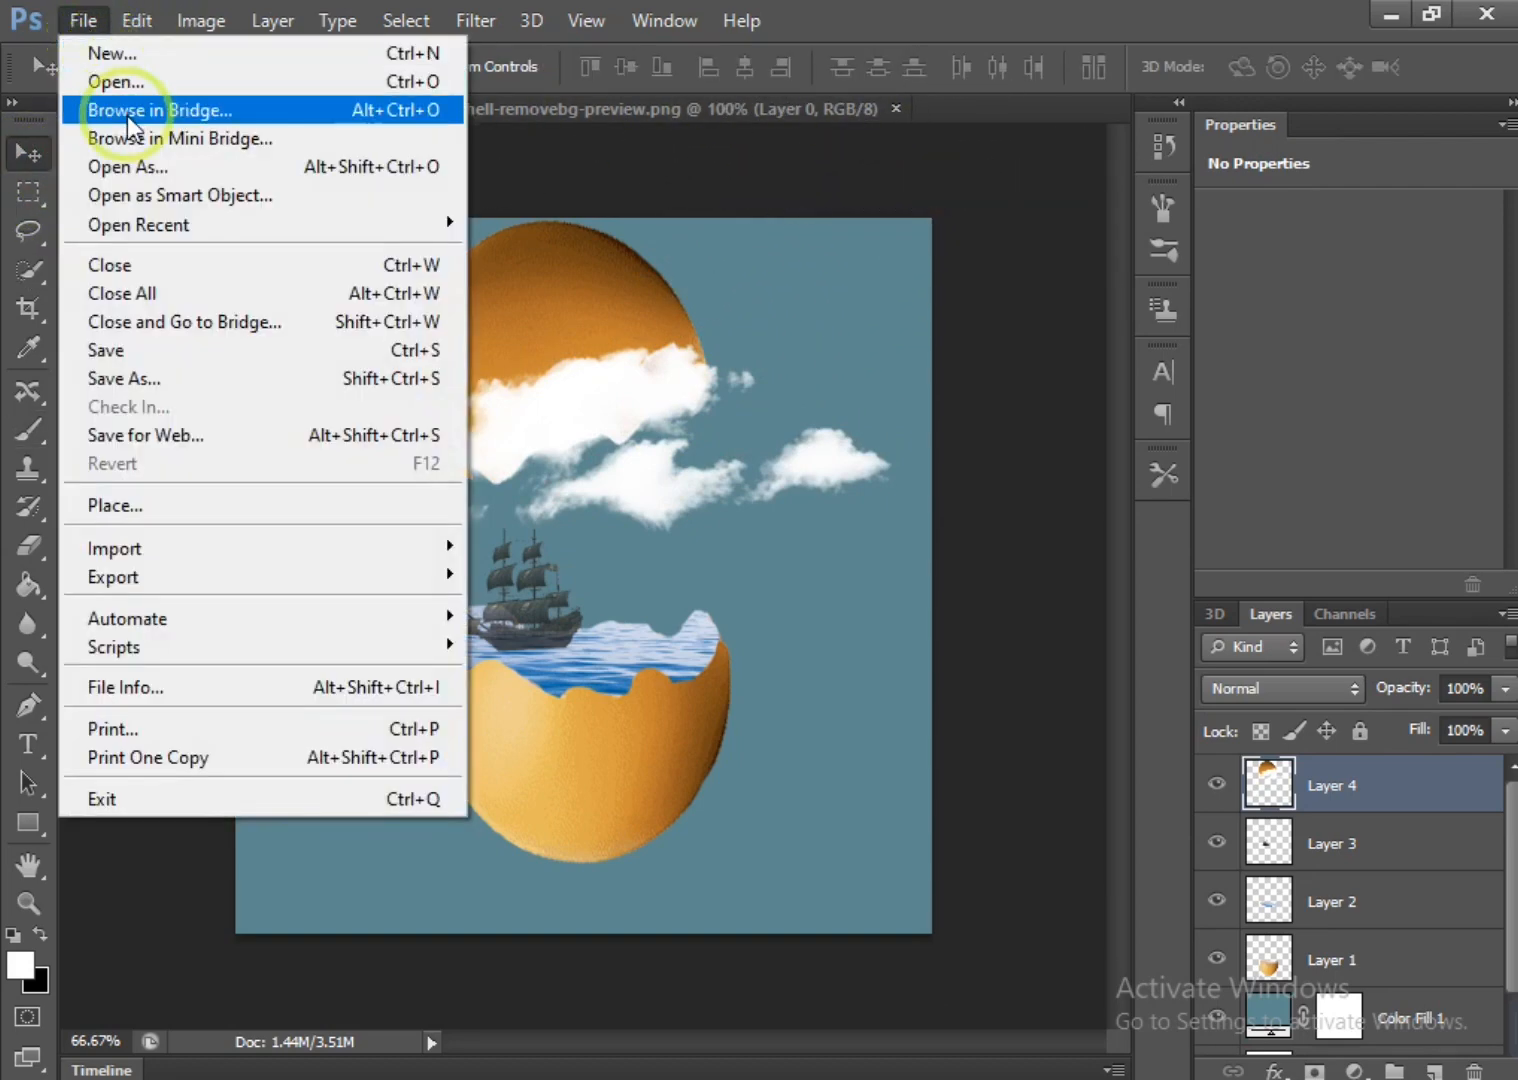
{"action": "left_click", "coordinate": [122, 85]}
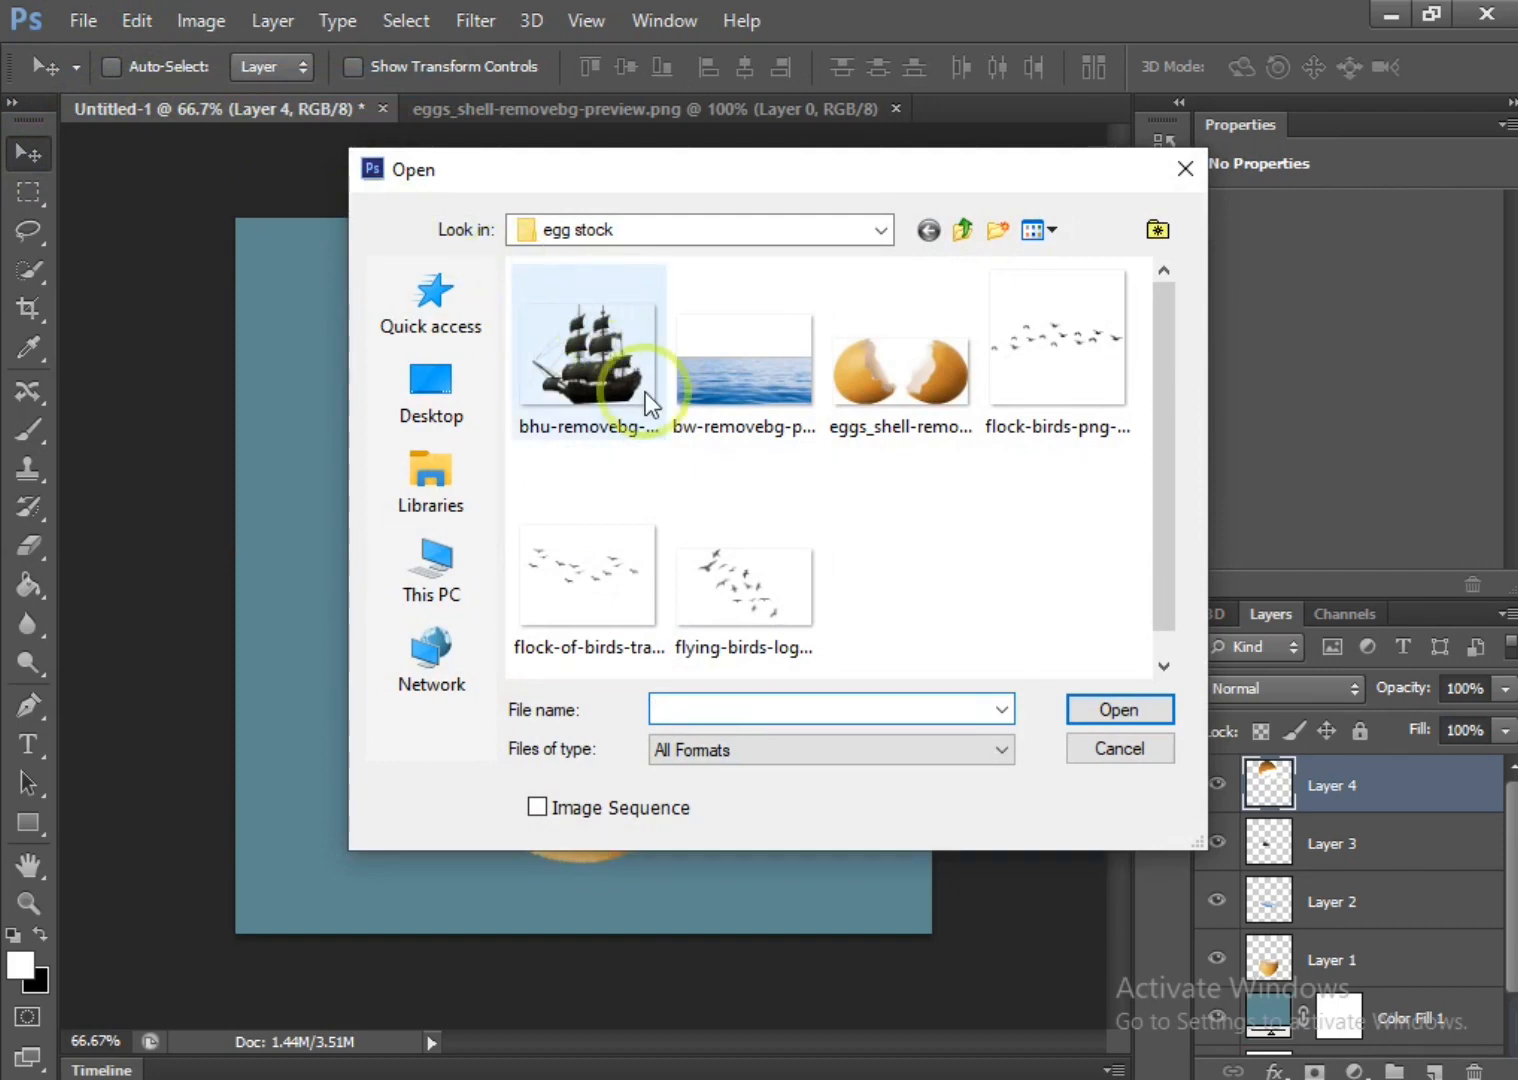
{"action": "double_click", "coordinate": [1040, 373]}
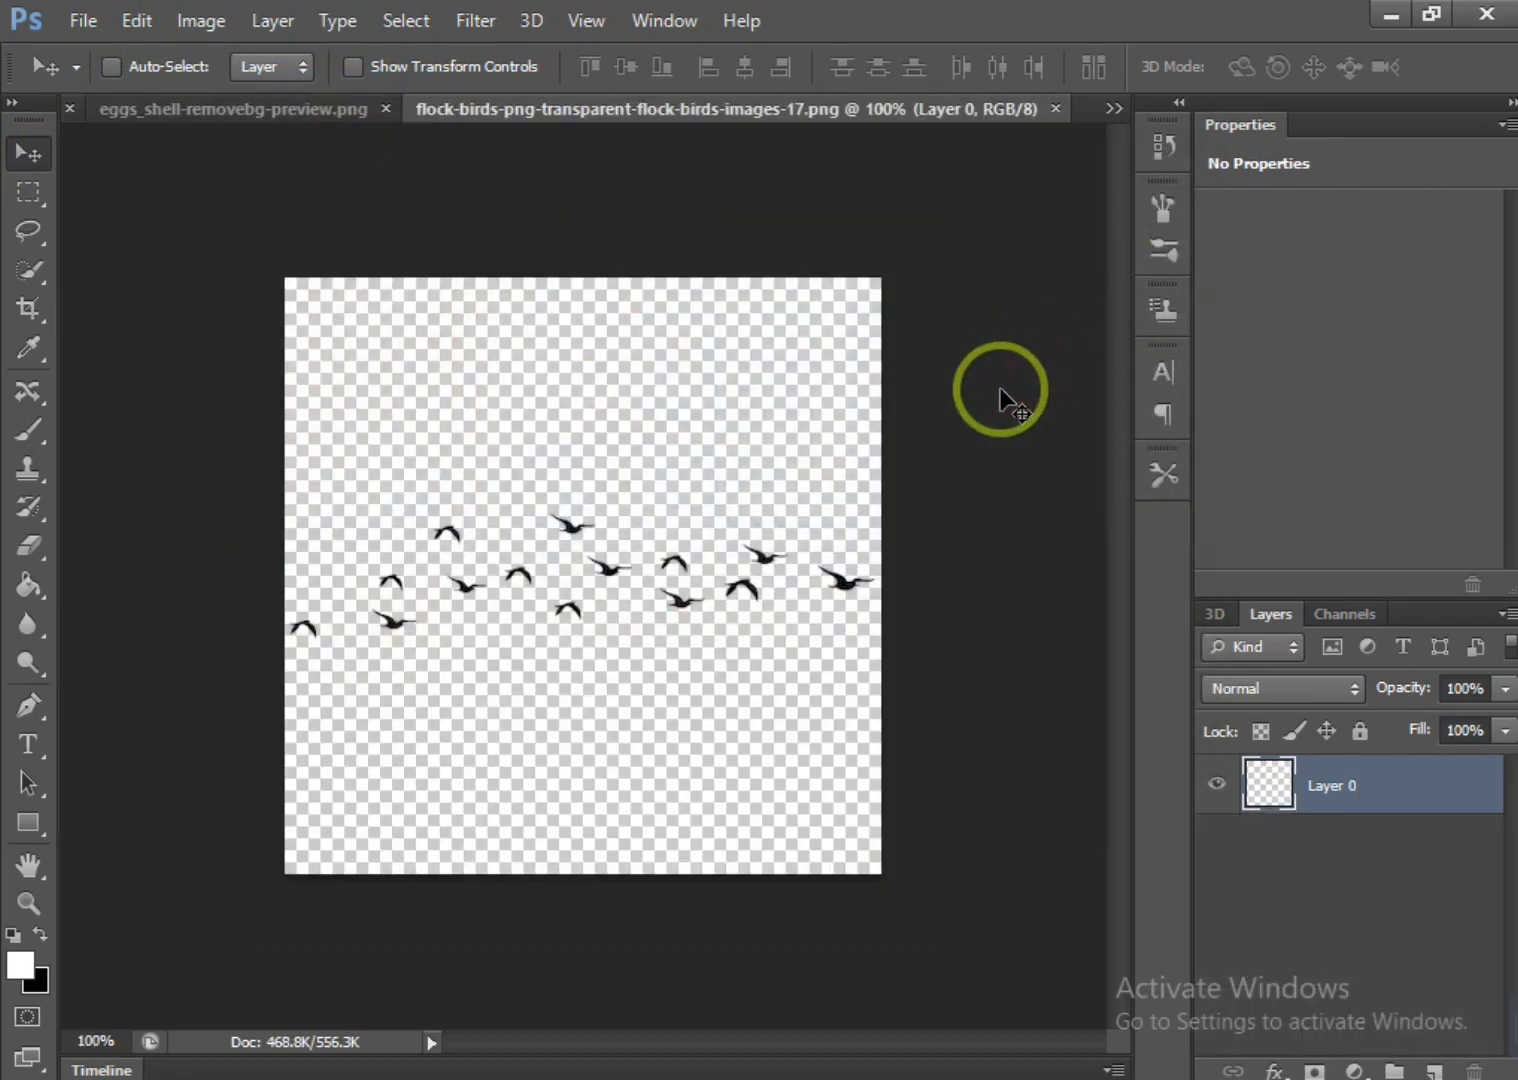
{"action": "left_click_drag", "start_coordinate": [708, 571], "coordinate": [565, 415]}
{"action": "left_click_drag", "start_coordinate": [582, 403], "coordinate": [596, 393]}
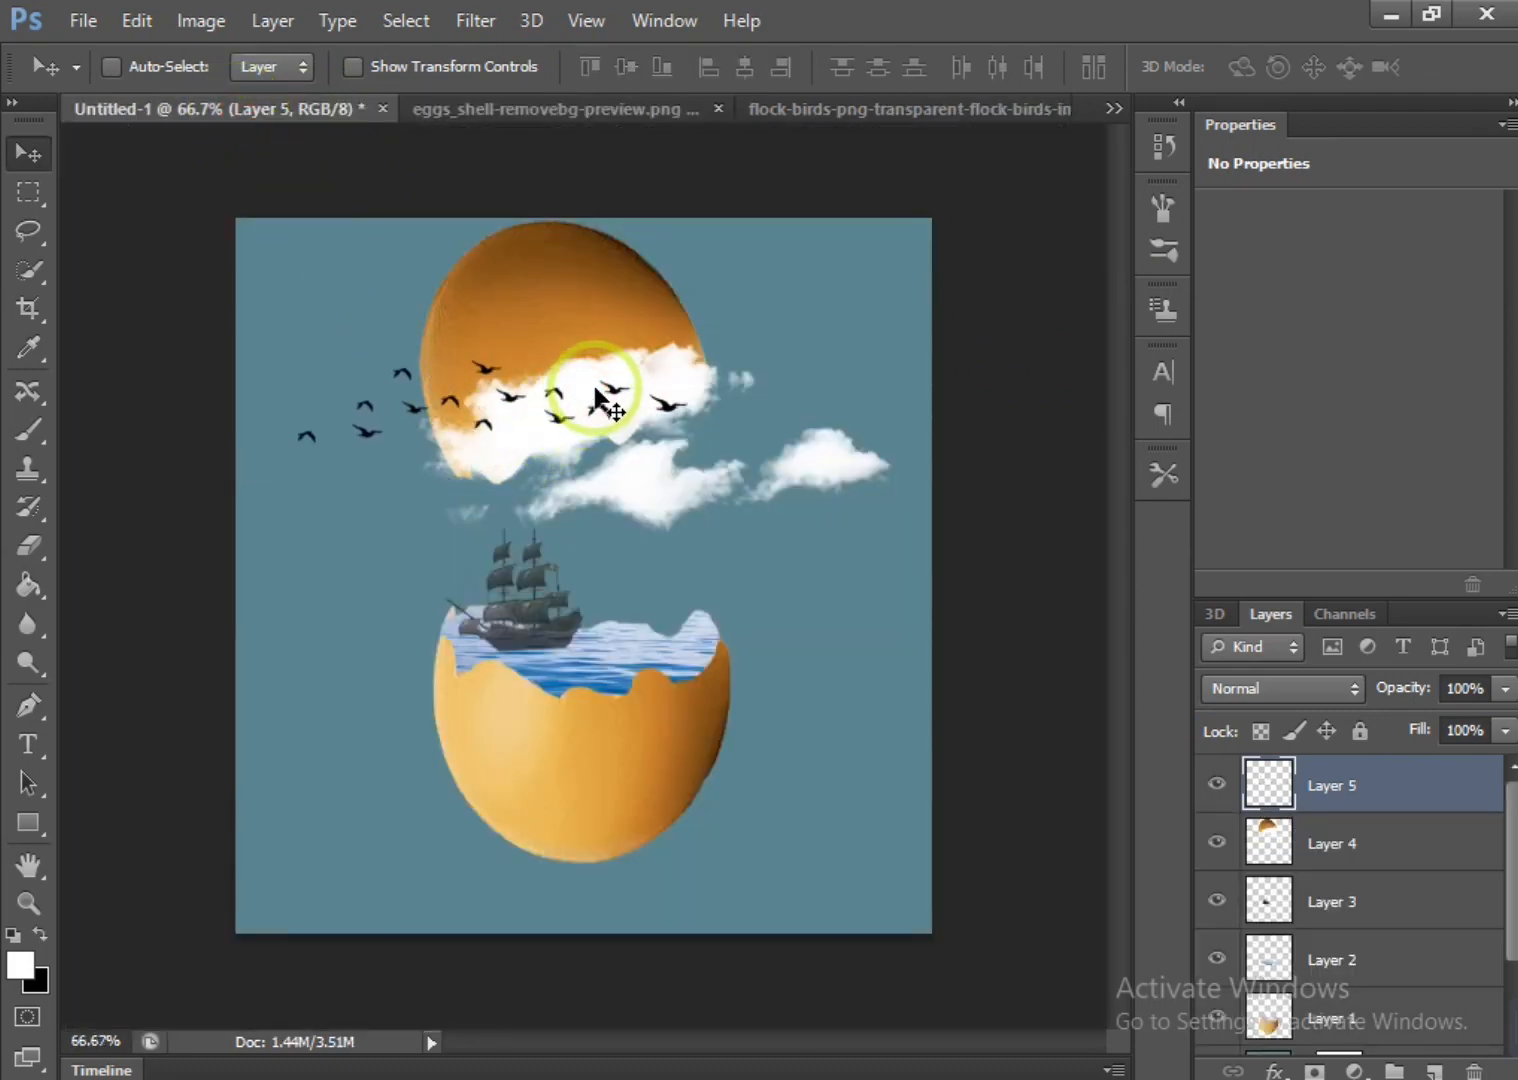
Scale the bird flock to about 73% width and 55% height and place it across the right part of the upper cloud
{"action": "key", "text": "ctrl+t"}
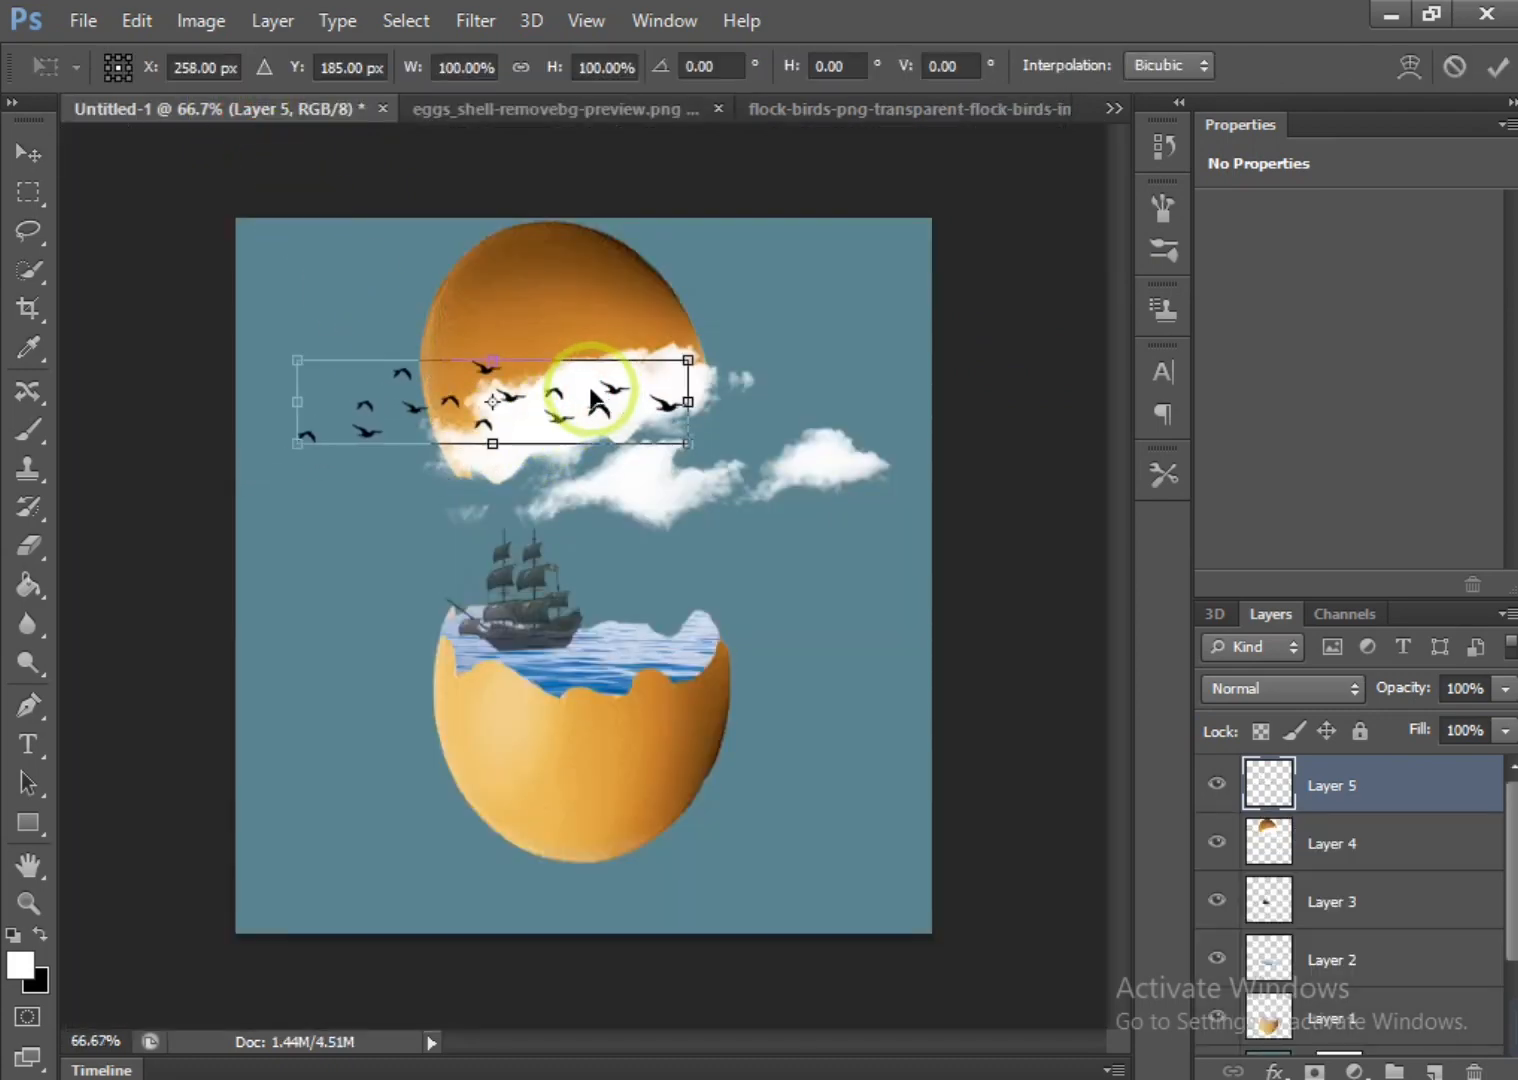
{"action": "left_click_drag", "start_coordinate": [298, 366], "coordinate": [470, 413]}
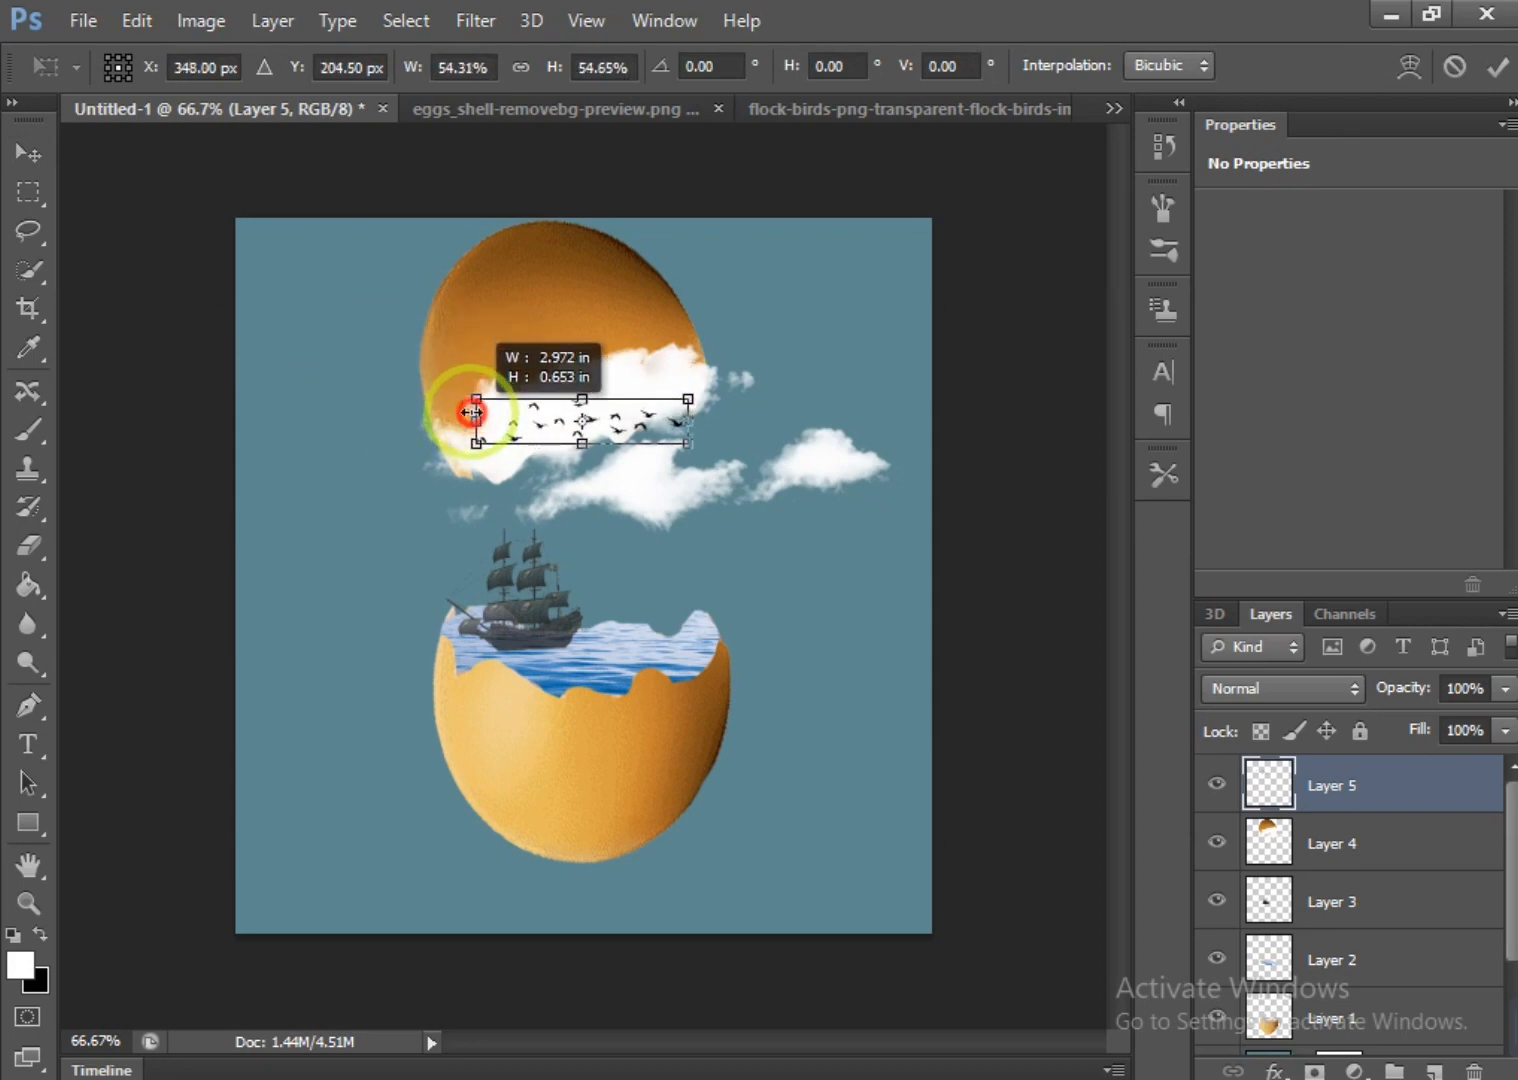
{"action": "left_click_drag", "start_coordinate": [691, 424], "coordinate": [764, 427]}
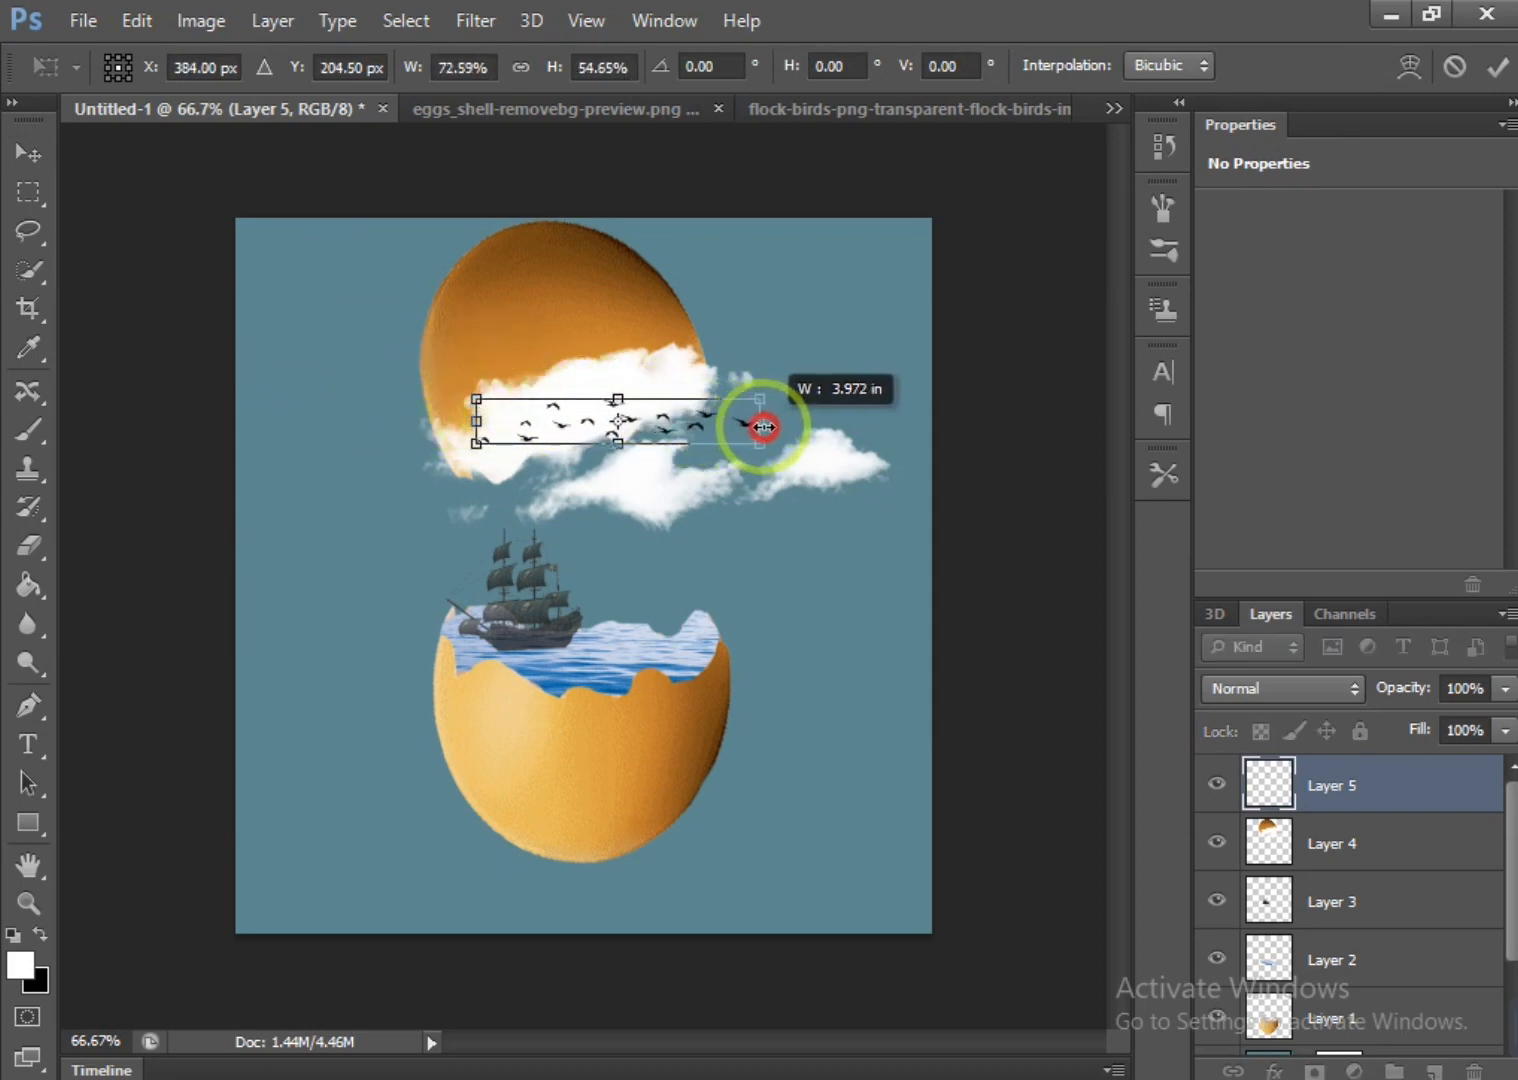
{"action": "left_click", "coordinate": [1494, 66]}
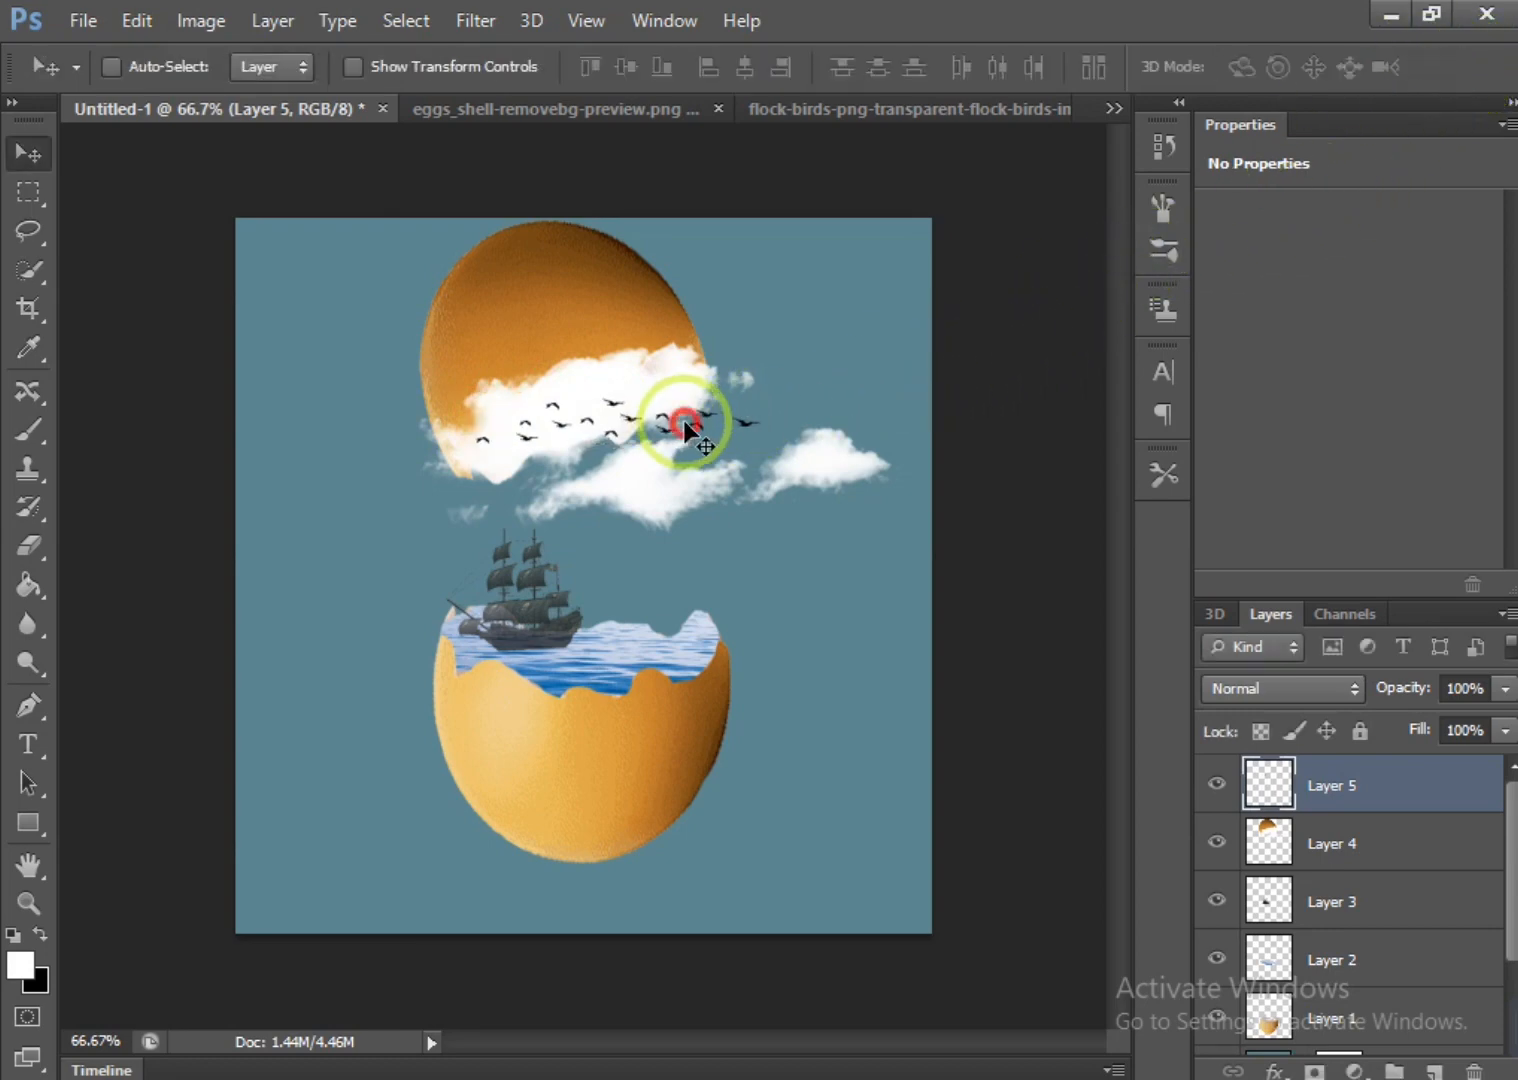
{"action": "left_click_drag", "start_coordinate": [683, 420], "coordinate": [723, 401]}
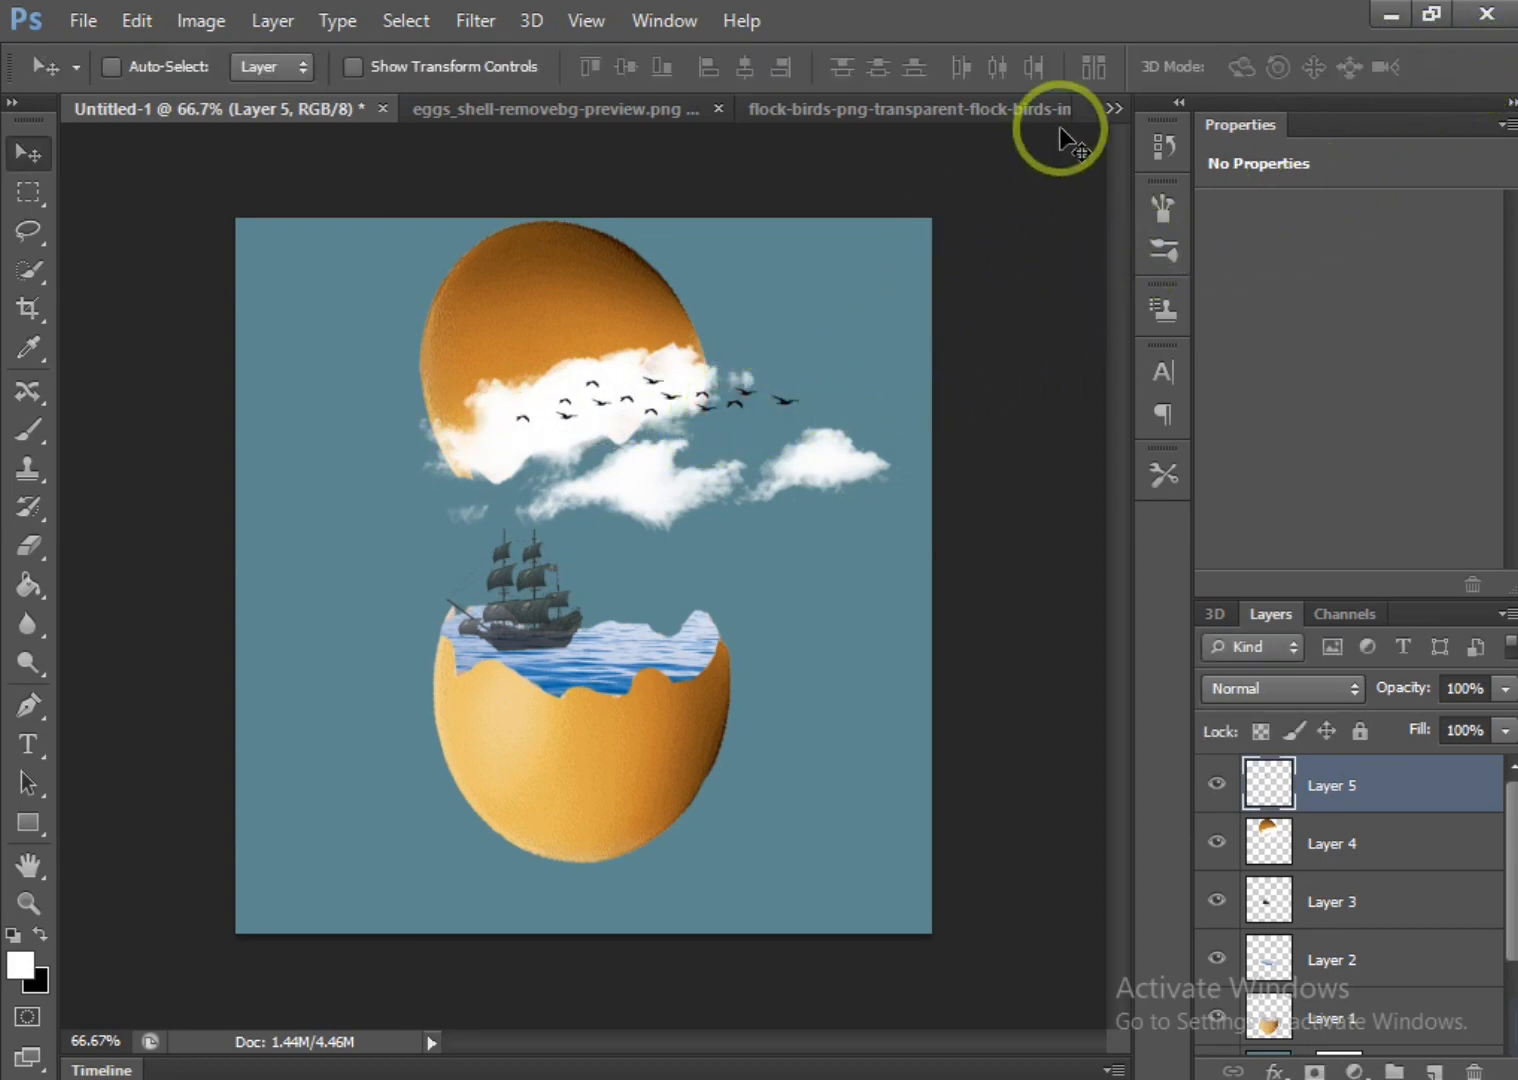
Close the first bird image and bring the flock from flock-of-birds-transparent-10-removebg-preview.png into Untitled-1 between the shell halves
{"action": "right_click", "coordinate": [1039, 108]}
{"action": "left_click", "coordinate": [1091, 160]}
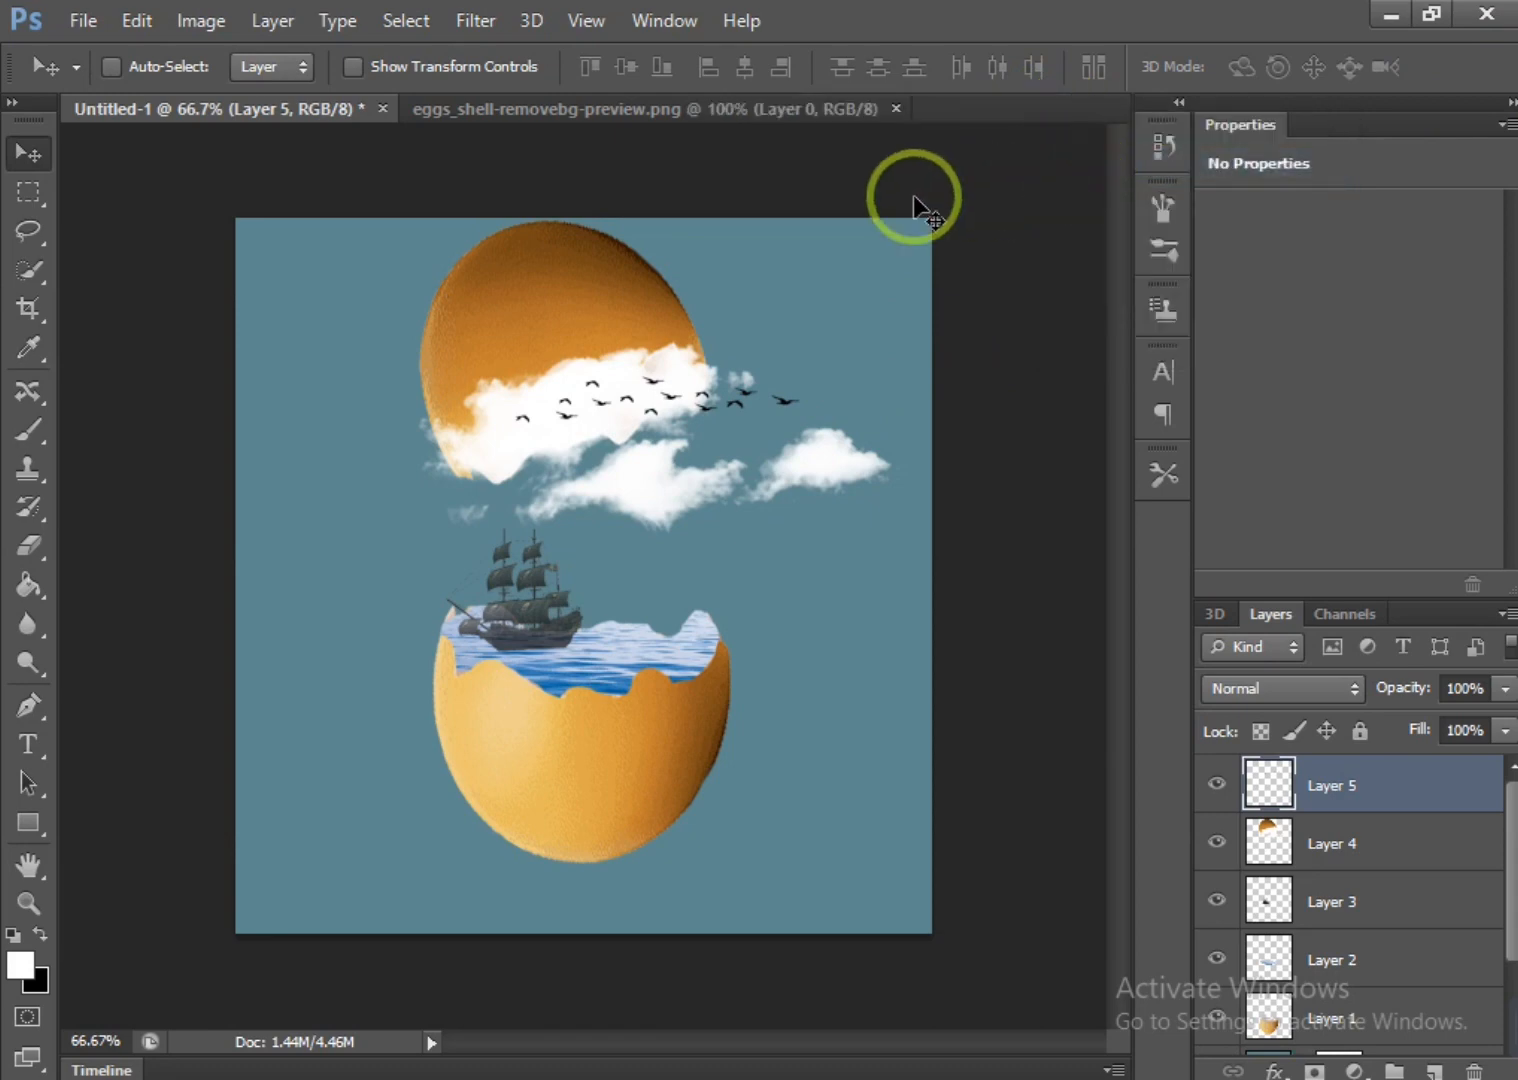
{"action": "left_click", "coordinate": [70, 20]}
{"action": "left_click", "coordinate": [108, 75]}
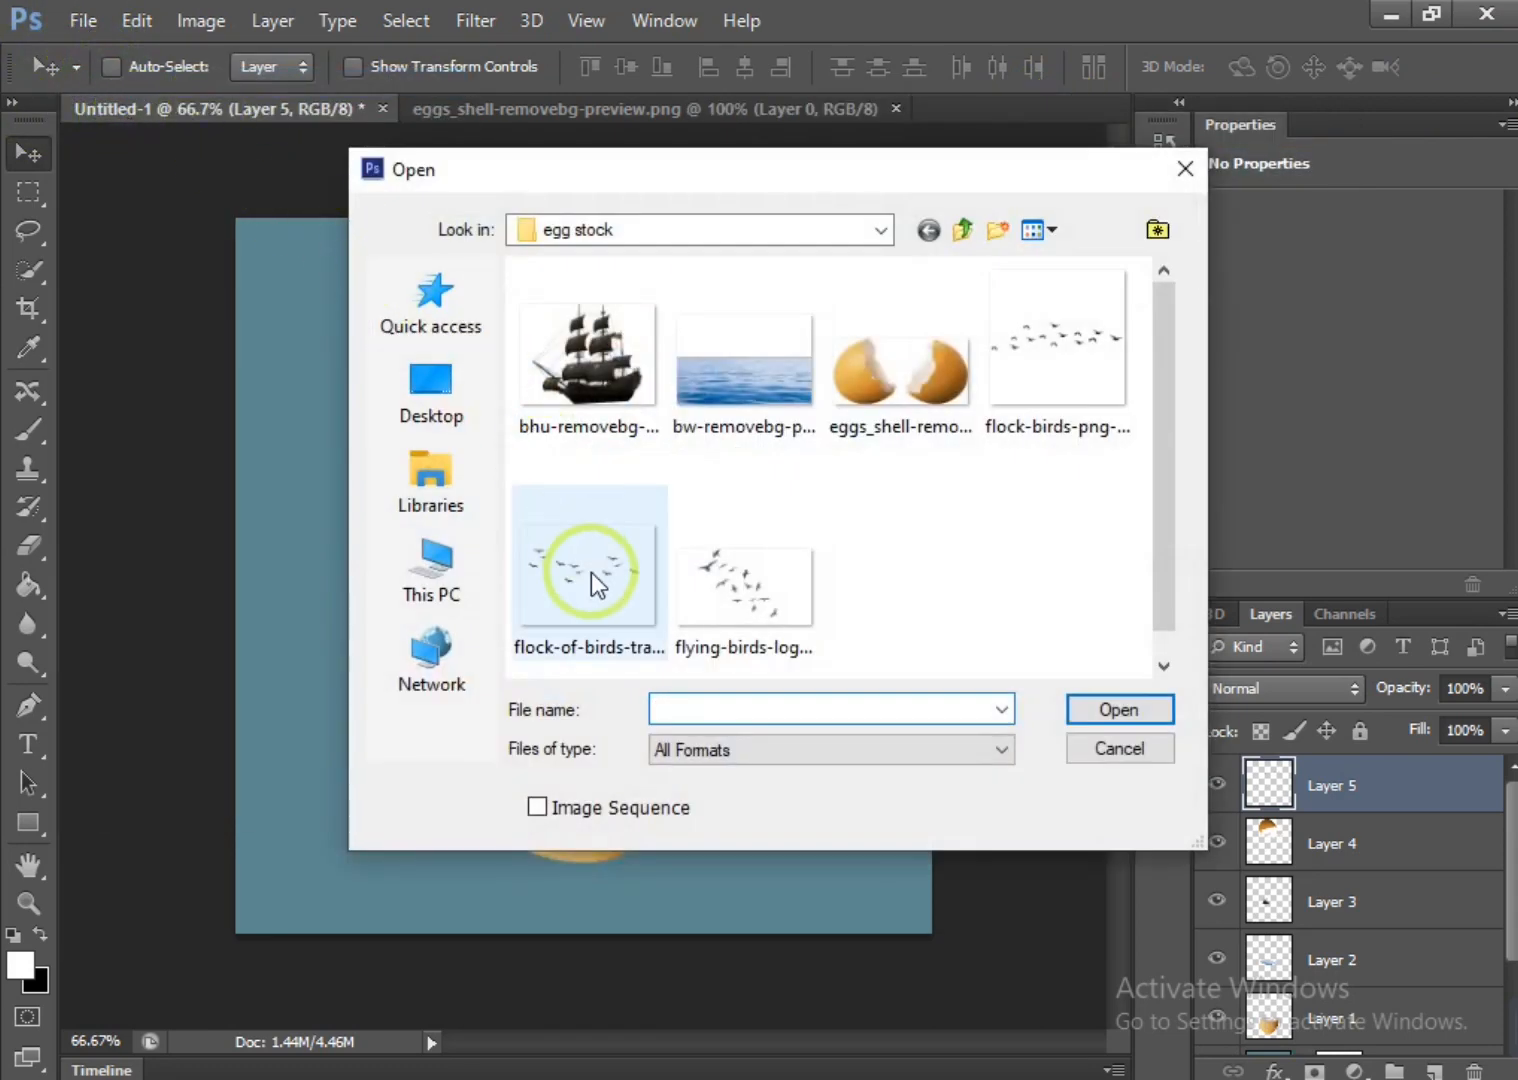
{"action": "left_click", "coordinate": [591, 572]}
{"action": "left_click", "coordinate": [1118, 709]}
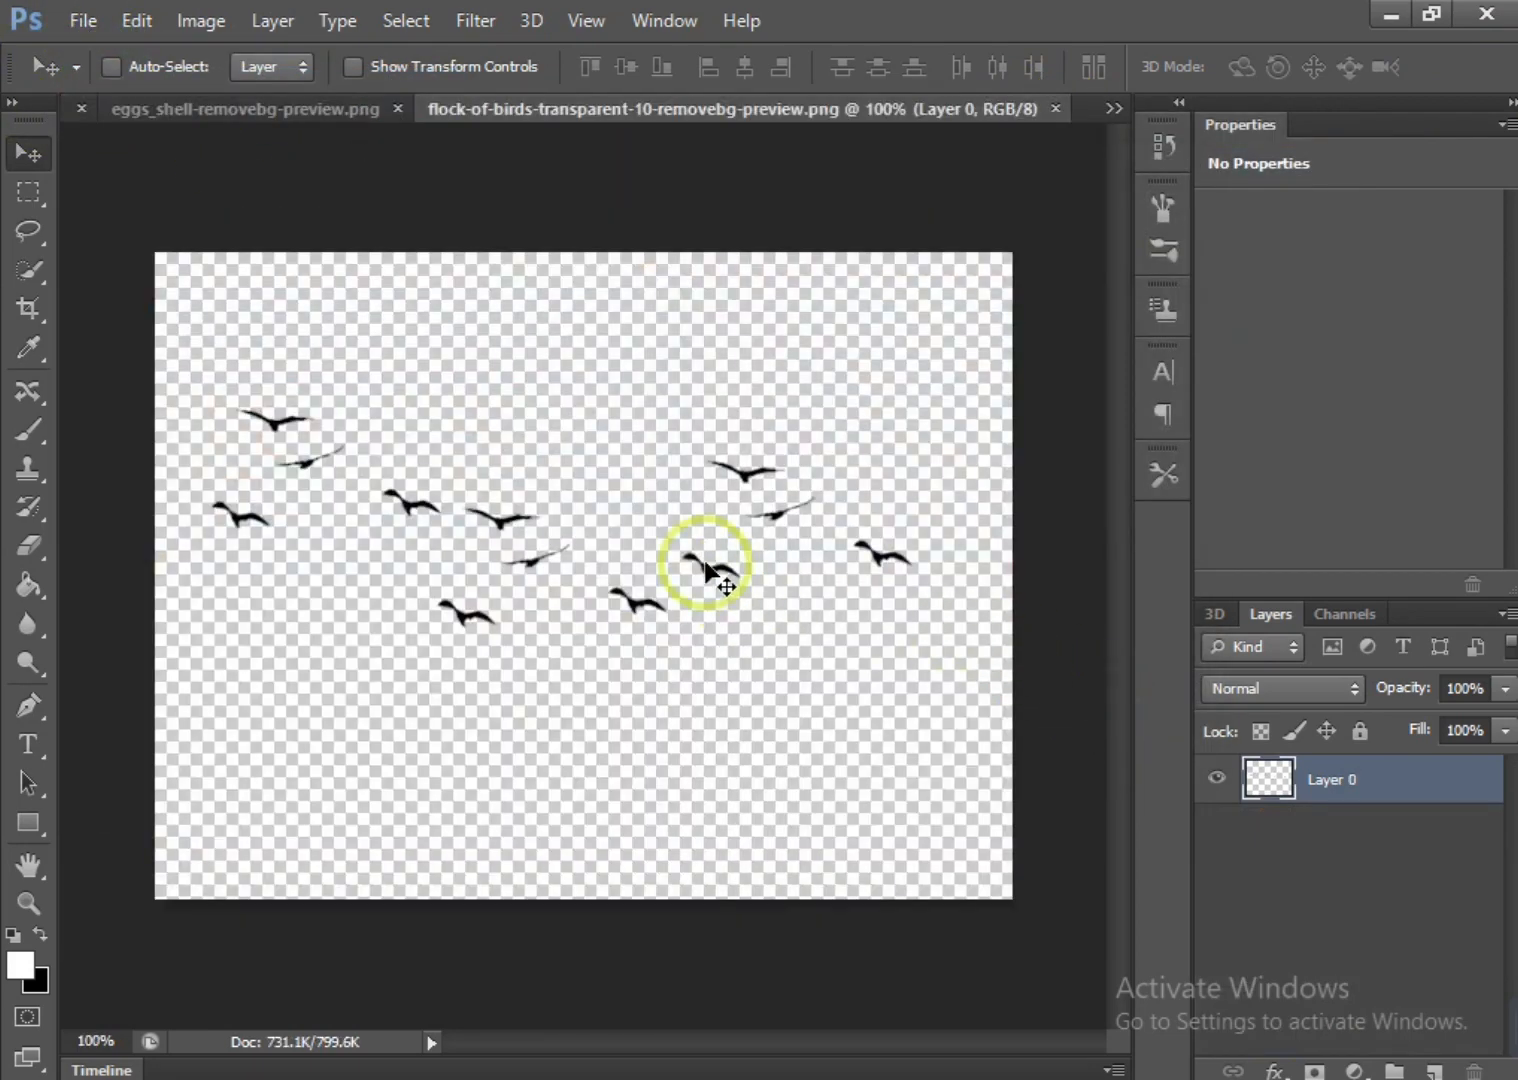
{"action": "left_click_drag", "start_coordinate": [705, 570], "coordinate": [703, 522]}
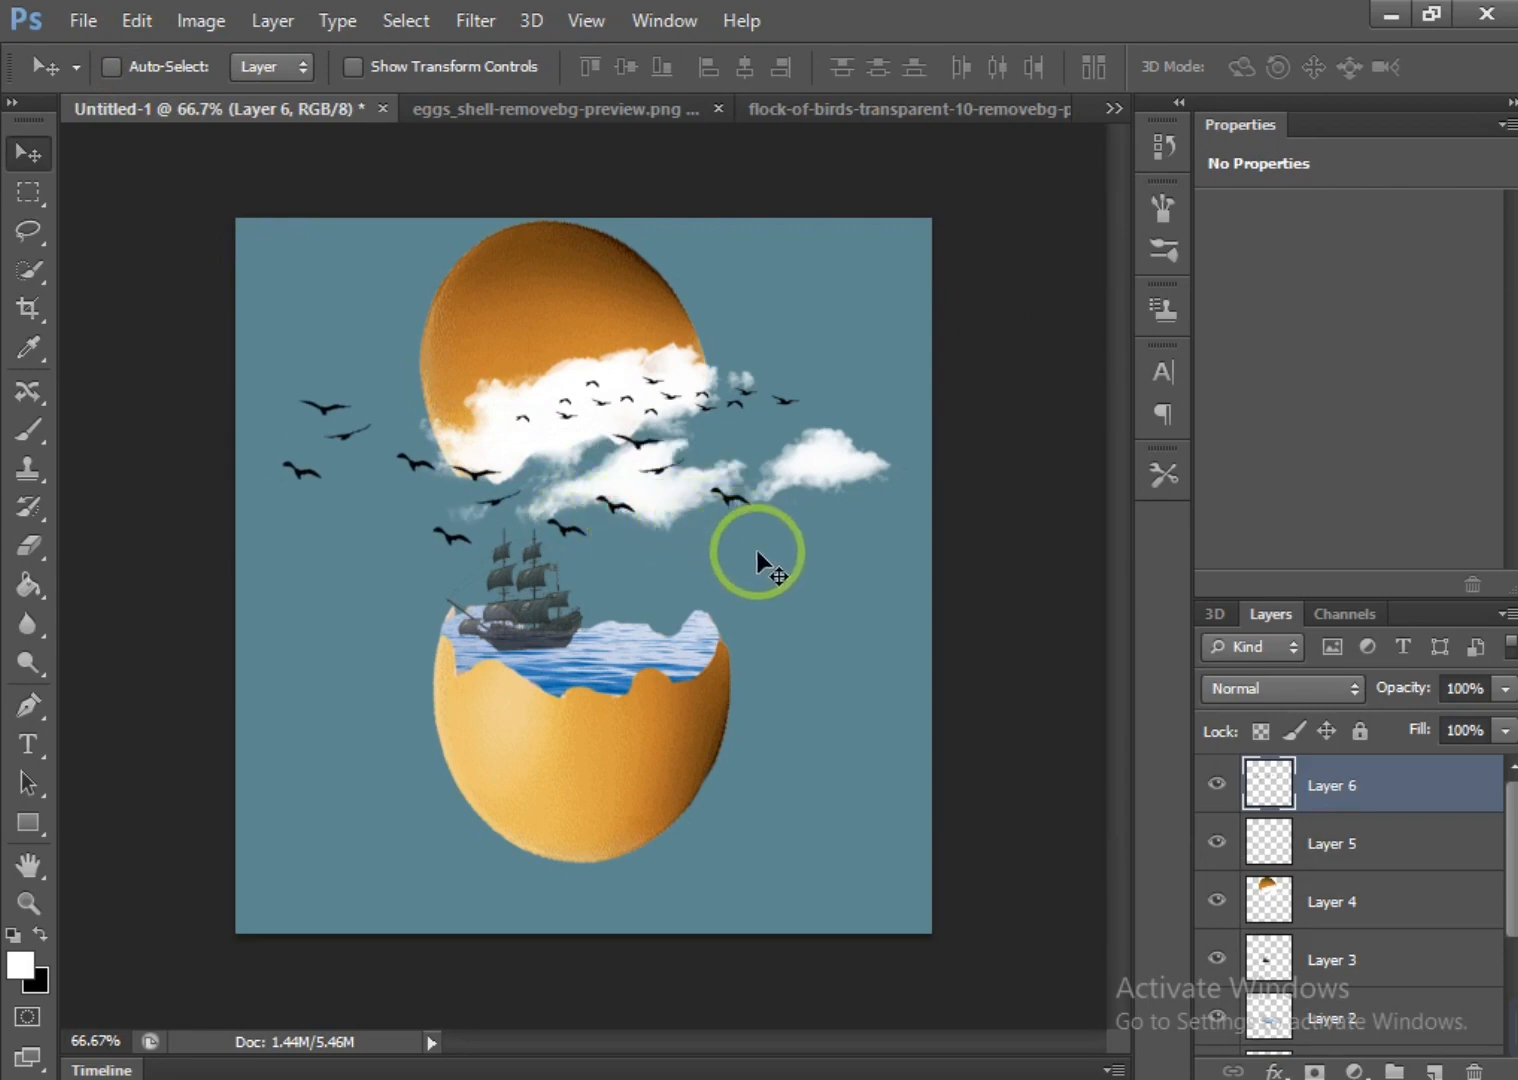
Scale the second bird flock to about 47% width and 43% height beside the upper shell's lower-left edge, and close its source image
{"action": "key", "text": "ctrl+t"}
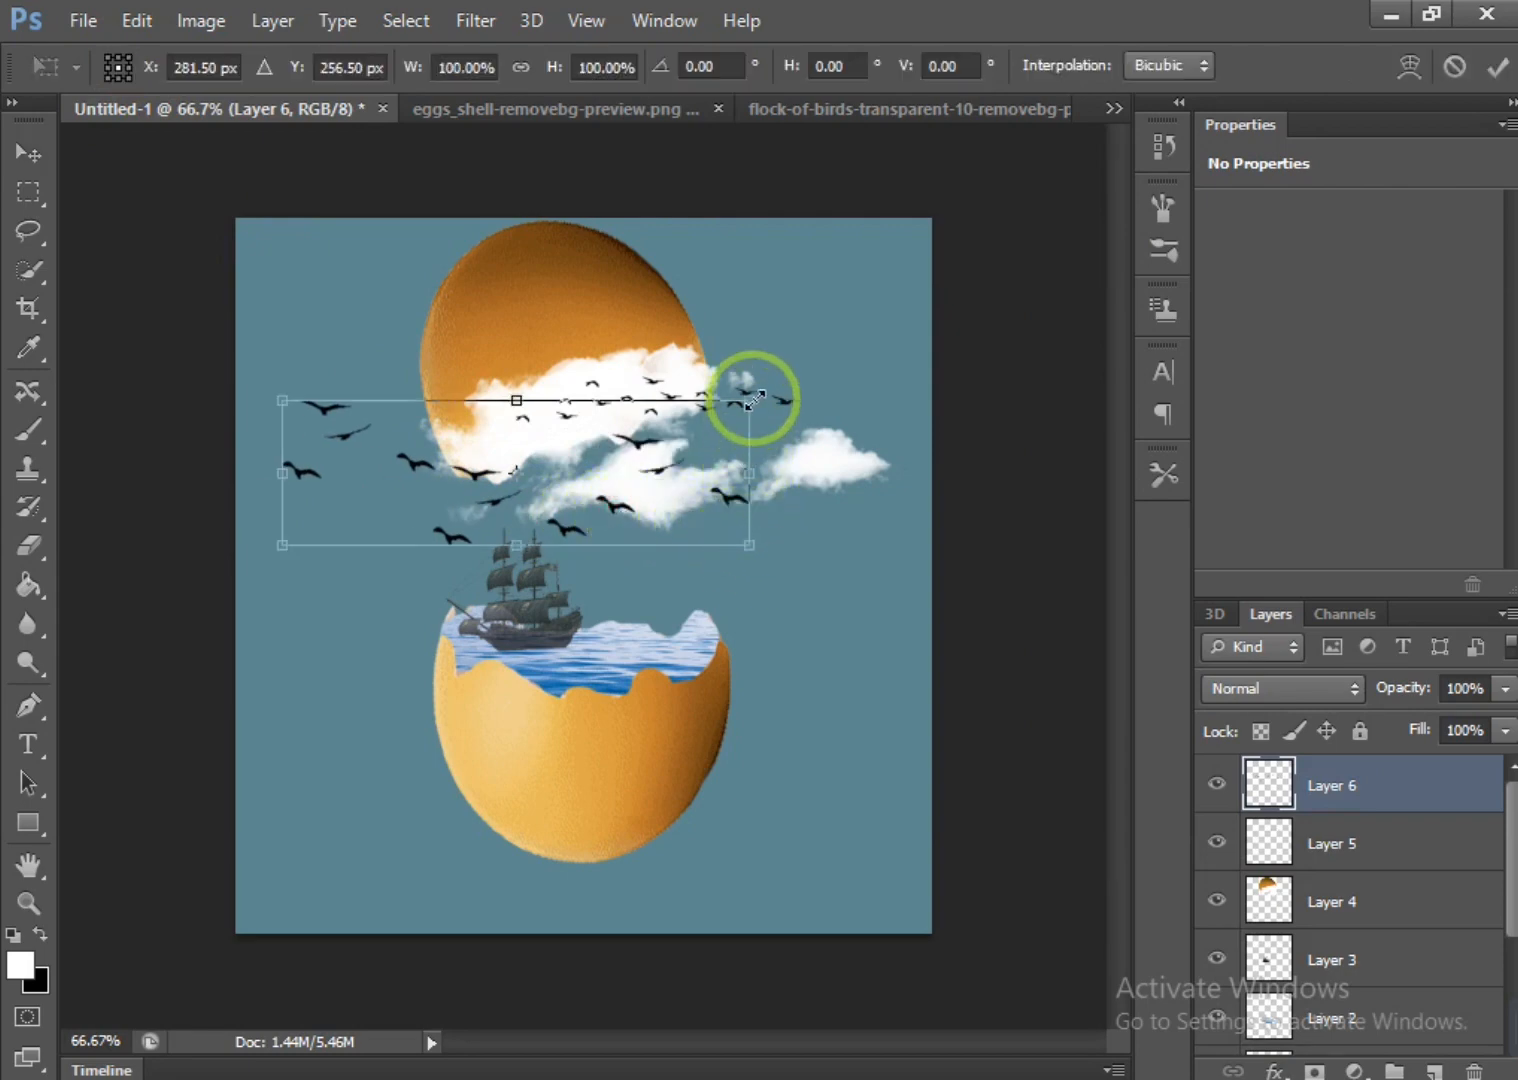
{"action": "left_click_drag", "start_coordinate": [752, 400], "coordinate": [580, 488]}
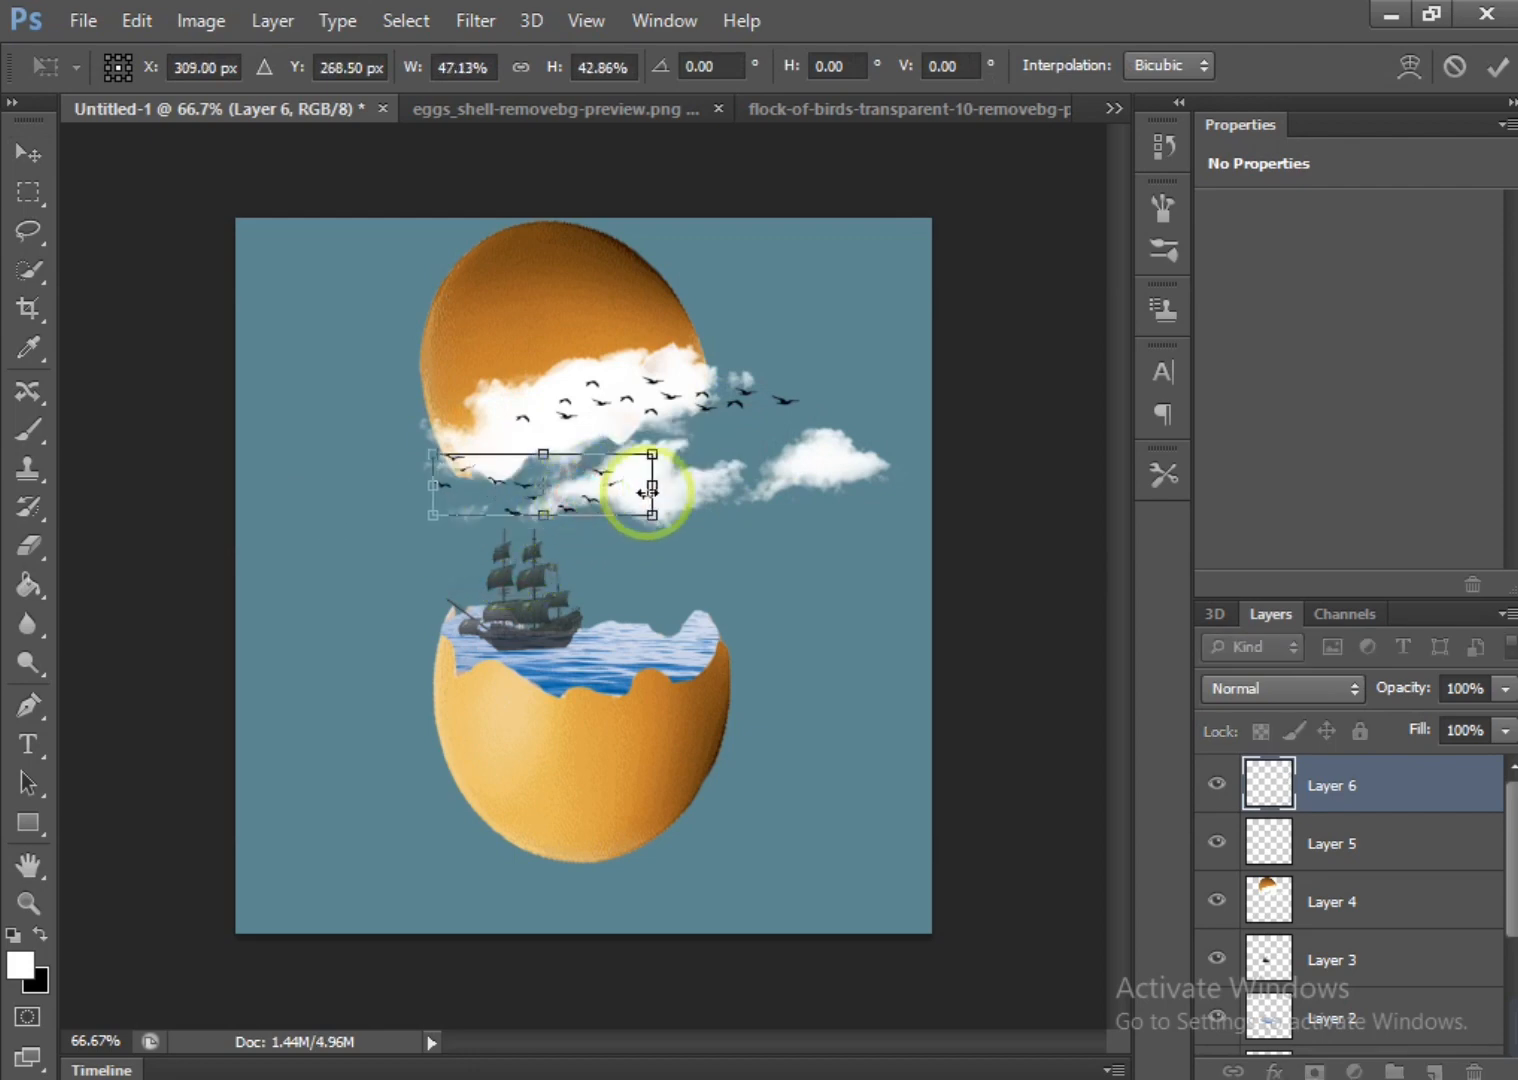
{"action": "left_click", "coordinate": [1496, 66]}
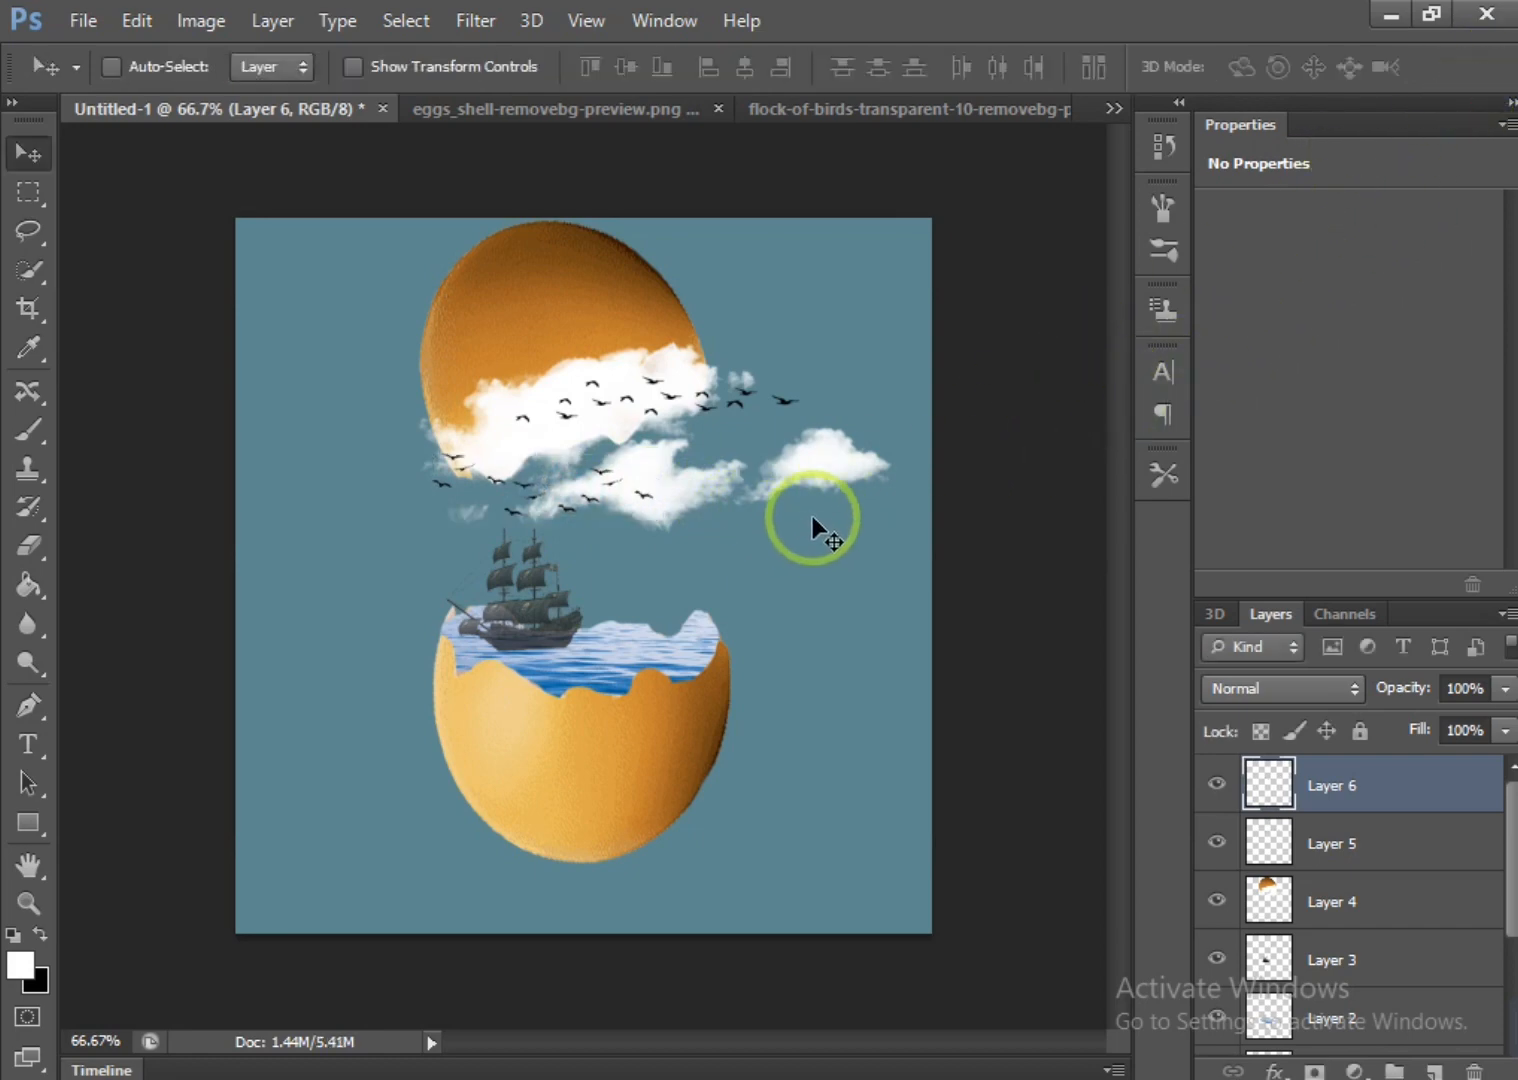
{"action": "left_click_drag", "start_coordinate": [555, 493], "coordinate": [511, 495]}
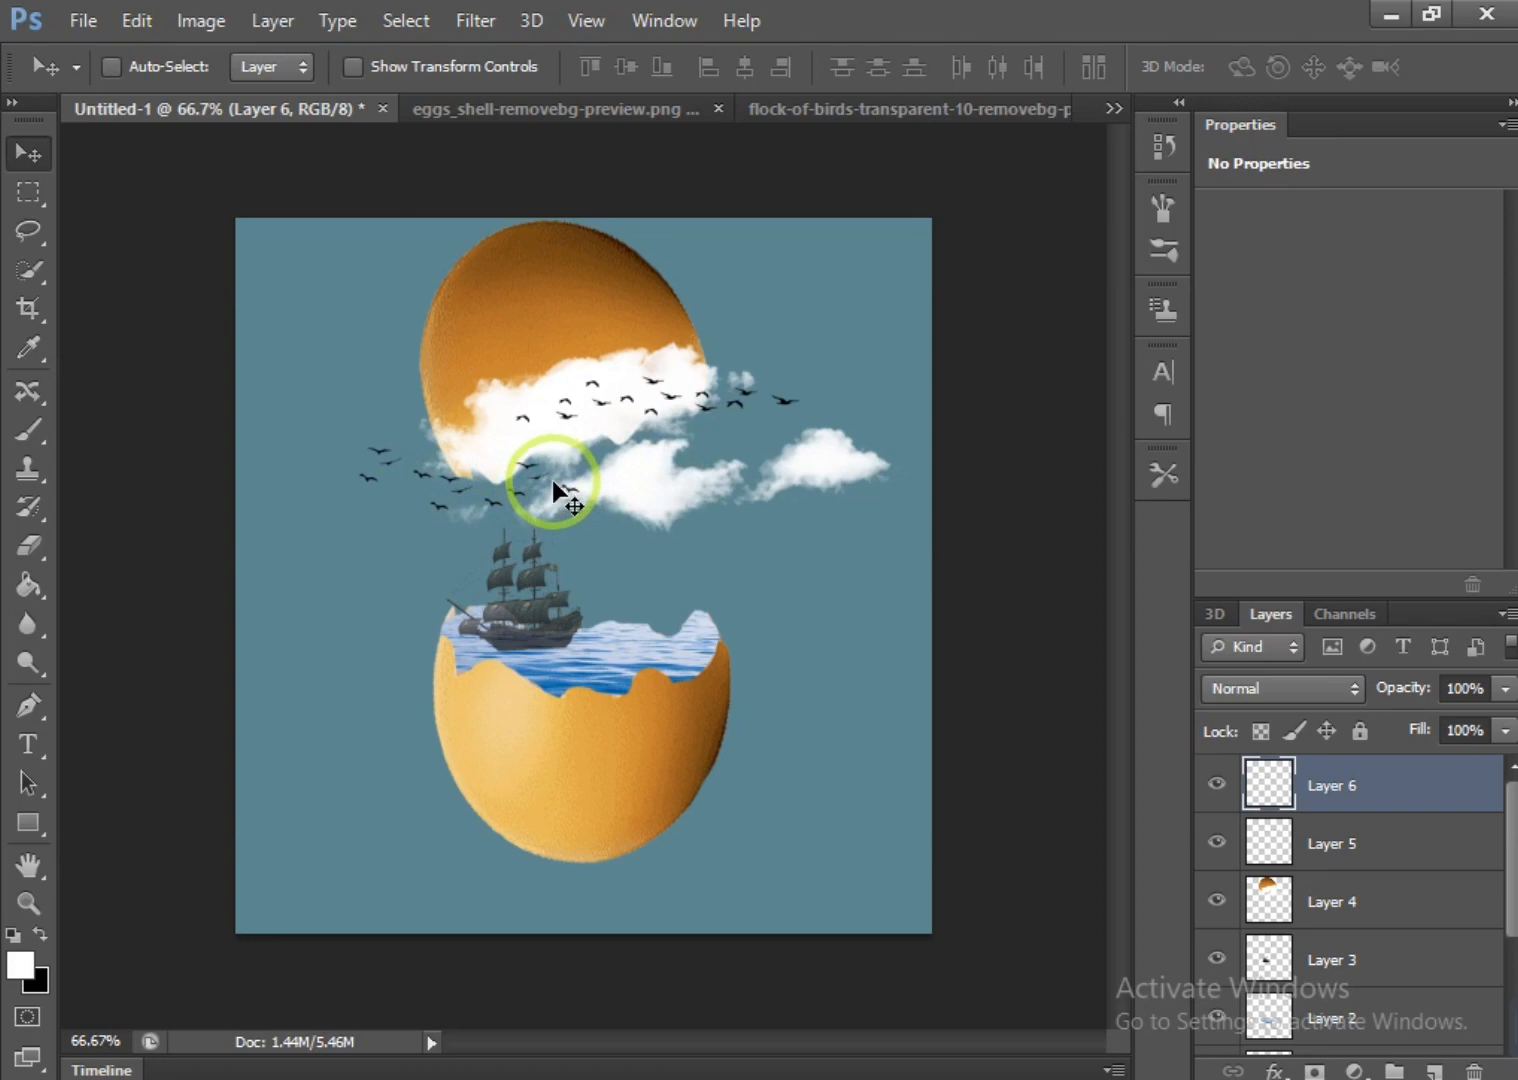
{"action": "right_click", "coordinate": [1010, 109]}
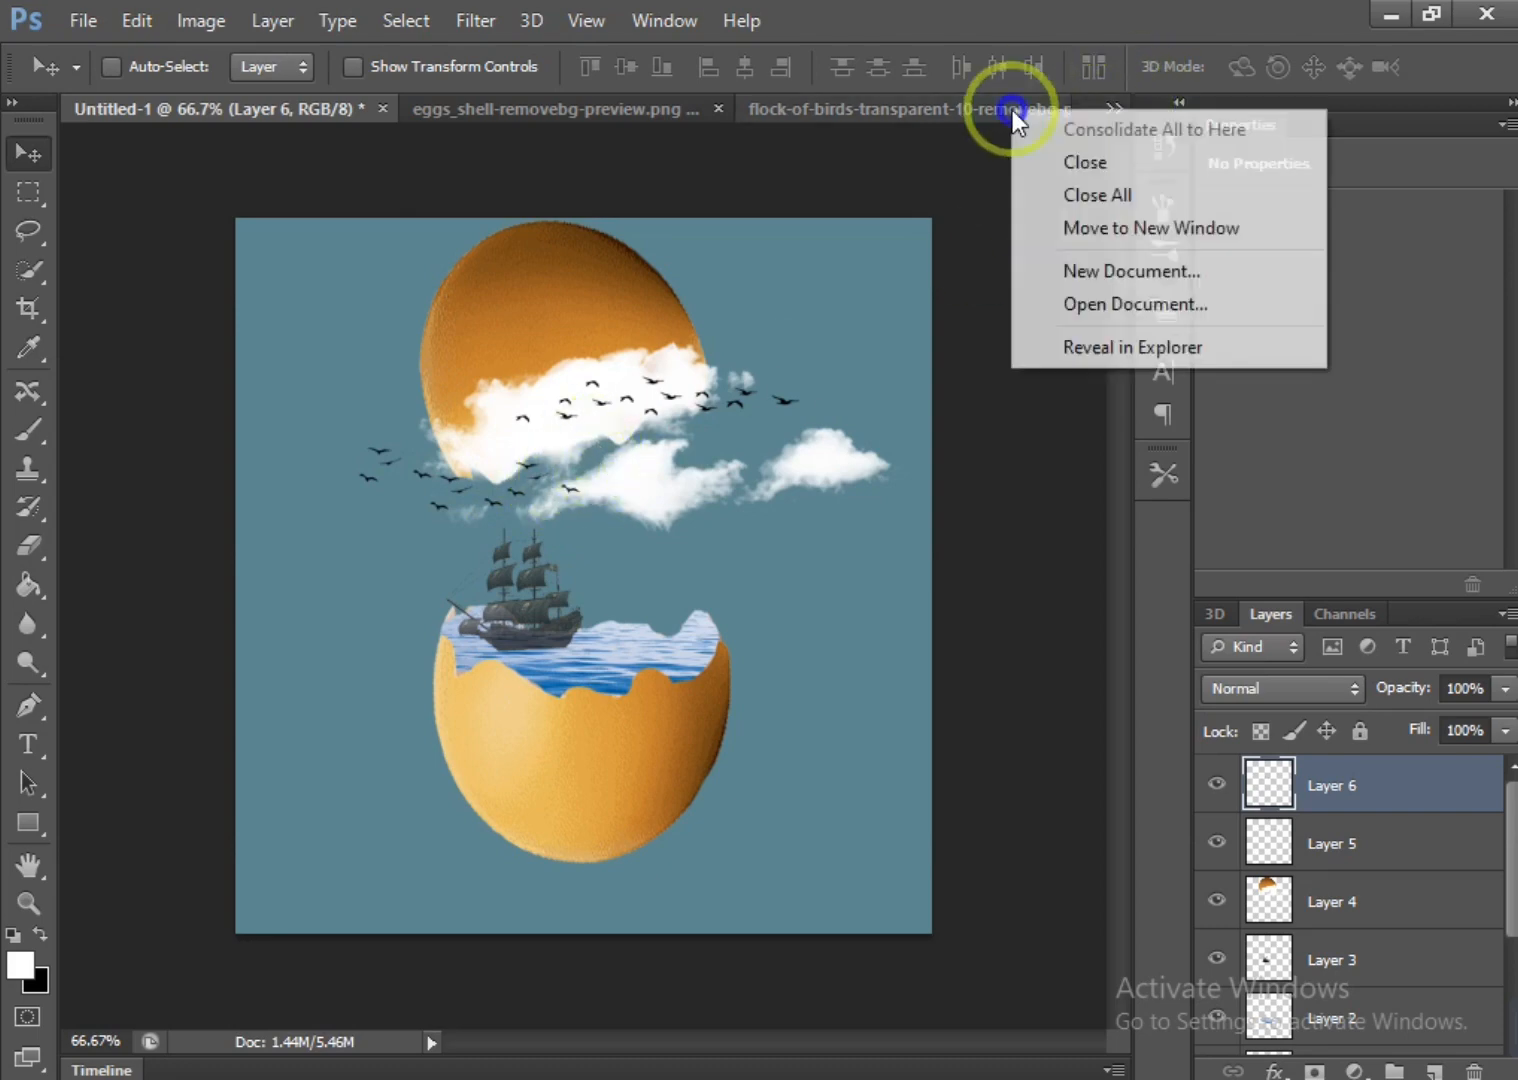
{"action": "left_click", "coordinate": [1059, 162]}
Brighten the upper eggshell on Layer 4 with Levels, setting the midtone input level to 2.31
{"action": "left_click", "coordinate": [1265, 895]}
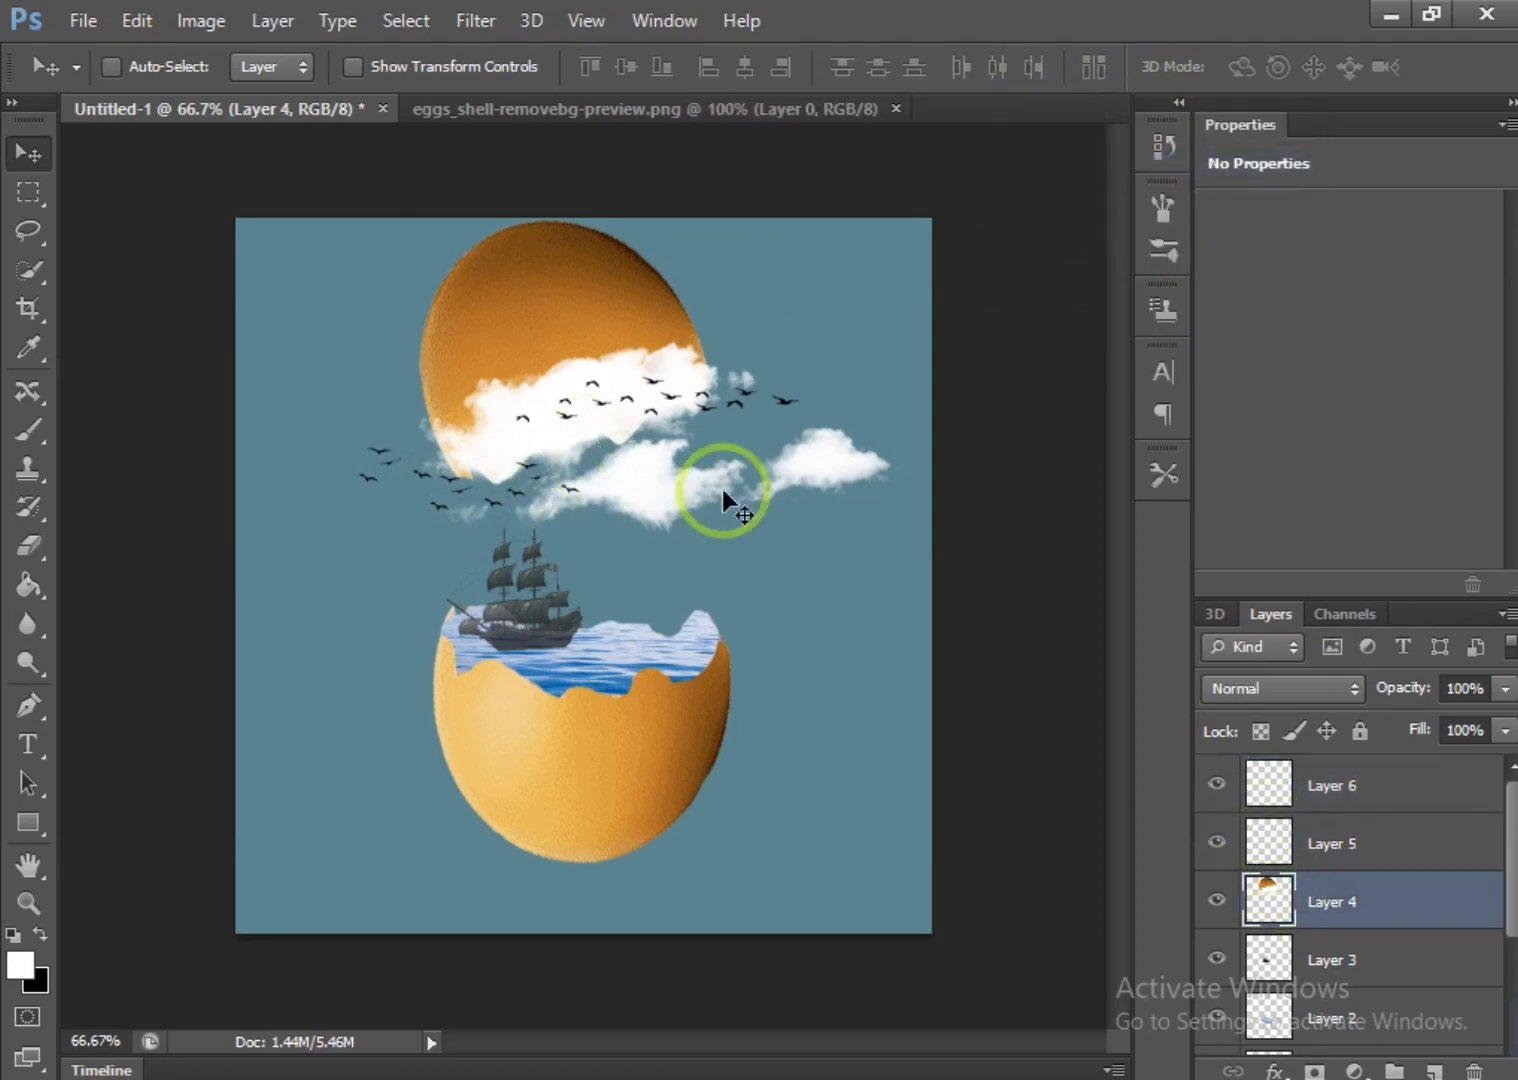
{"action": "left_click", "coordinate": [196, 20]}
{"action": "mouse_move", "coordinate": [196, 100]}
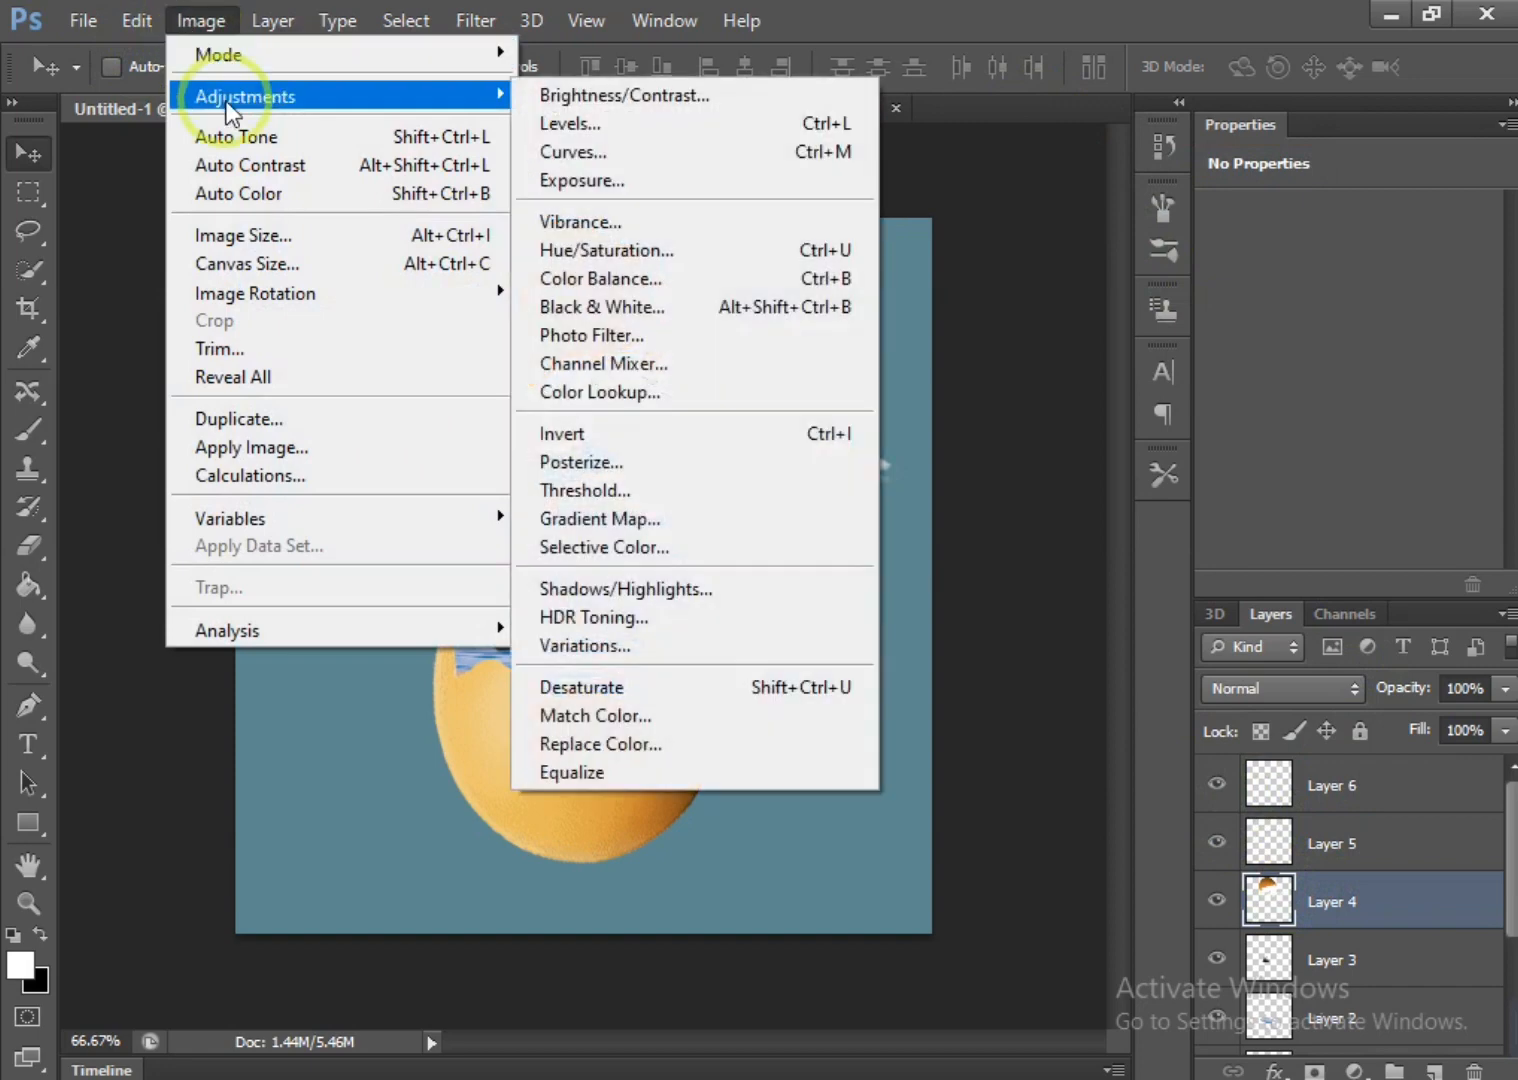
{"action": "left_click", "coordinate": [565, 123]}
{"action": "left_click_drag", "start_coordinate": [1150, 537], "coordinate": [1038, 543]}
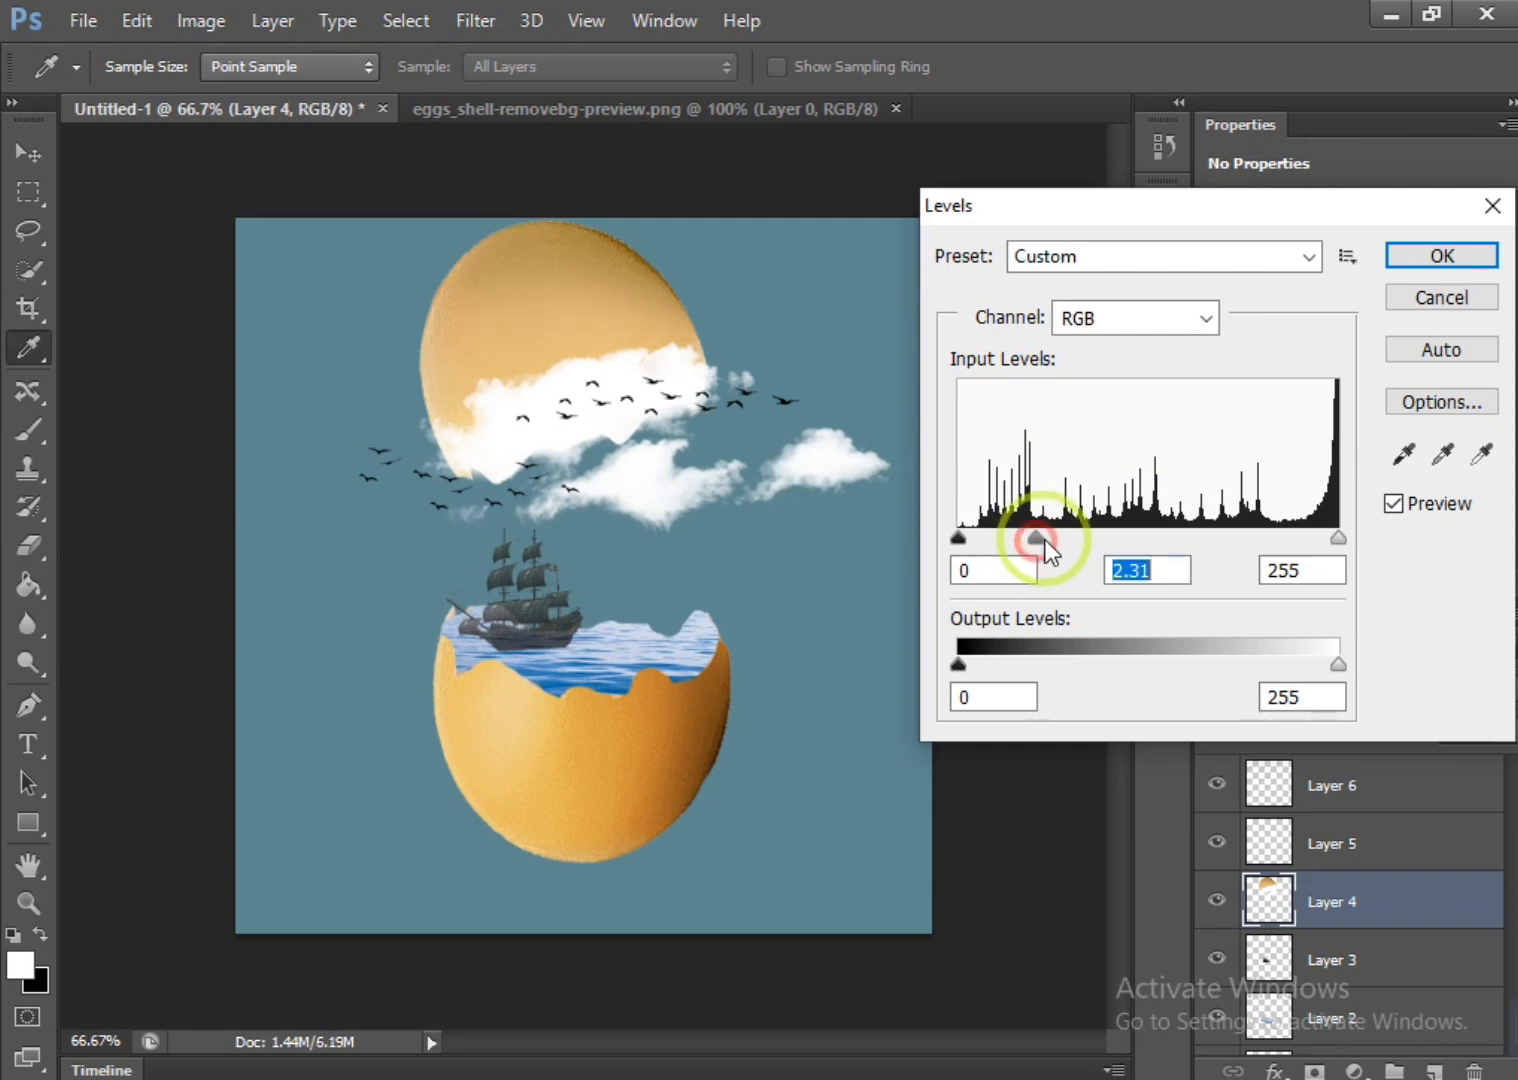
{"action": "left_click", "coordinate": [1445, 256]}
Brighten the lower eggshell on Layer 1 with Levels, setting the midtone input level to about 2.56
{"action": "scroll", "coordinate": [1260, 880], "scroll_direction": "down", "scroll_amount": 2}
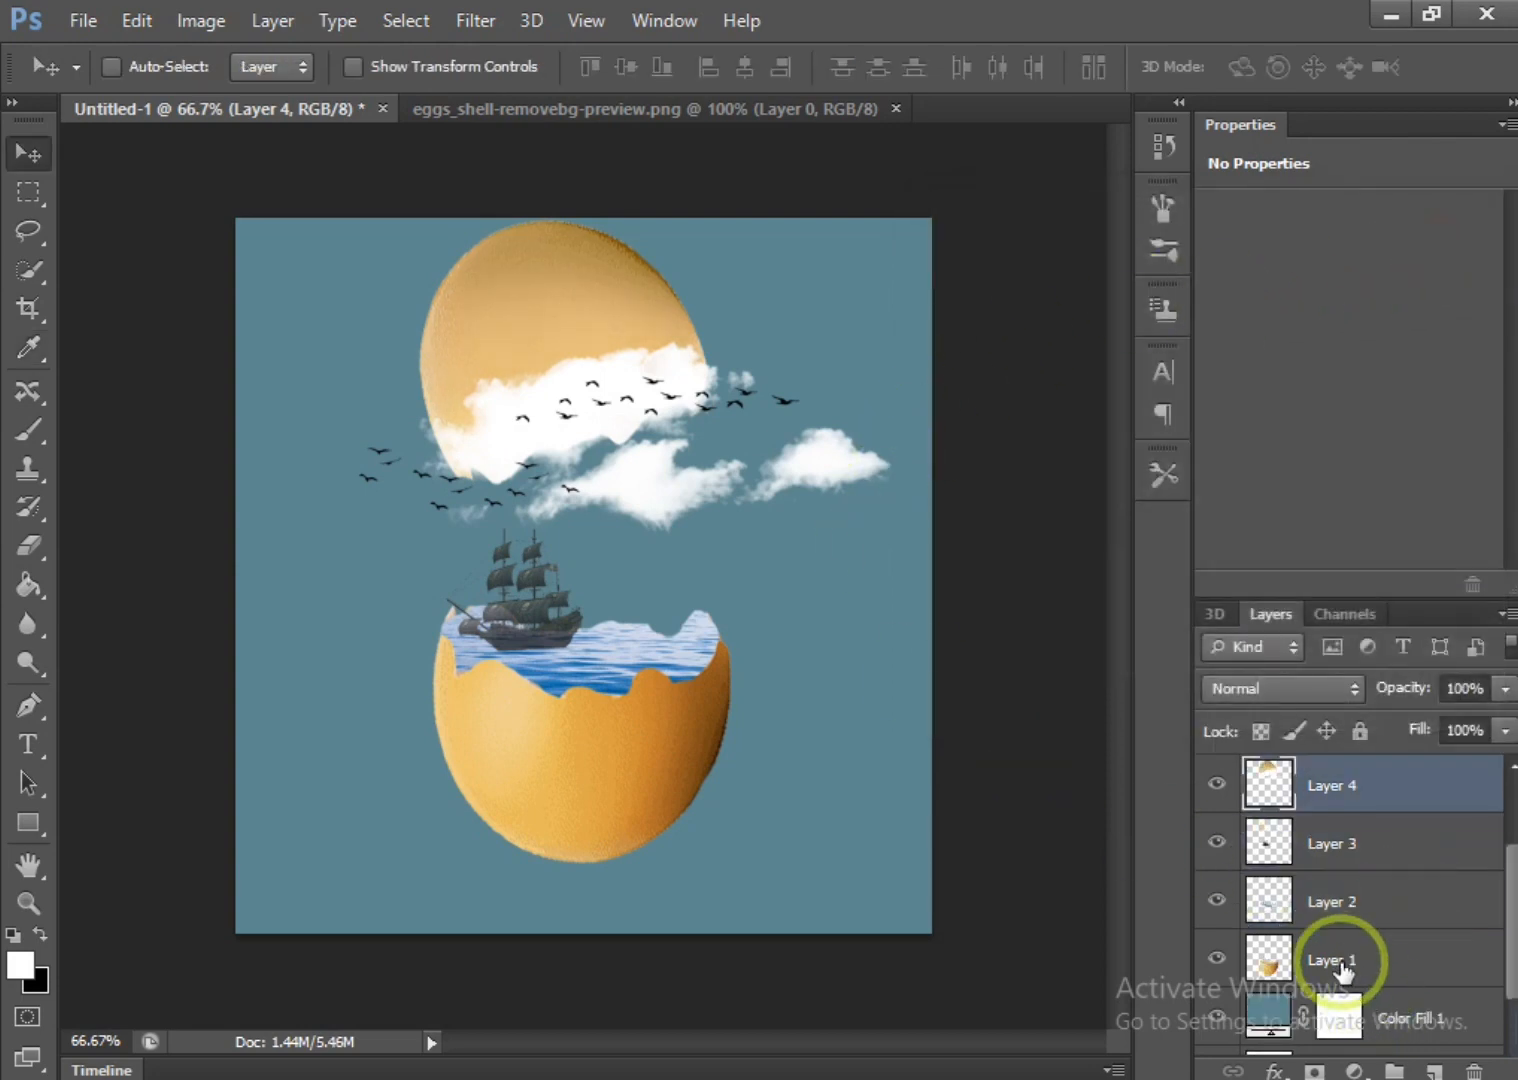
{"action": "left_click", "coordinate": [1335, 962]}
{"action": "left_click", "coordinate": [181, 23]}
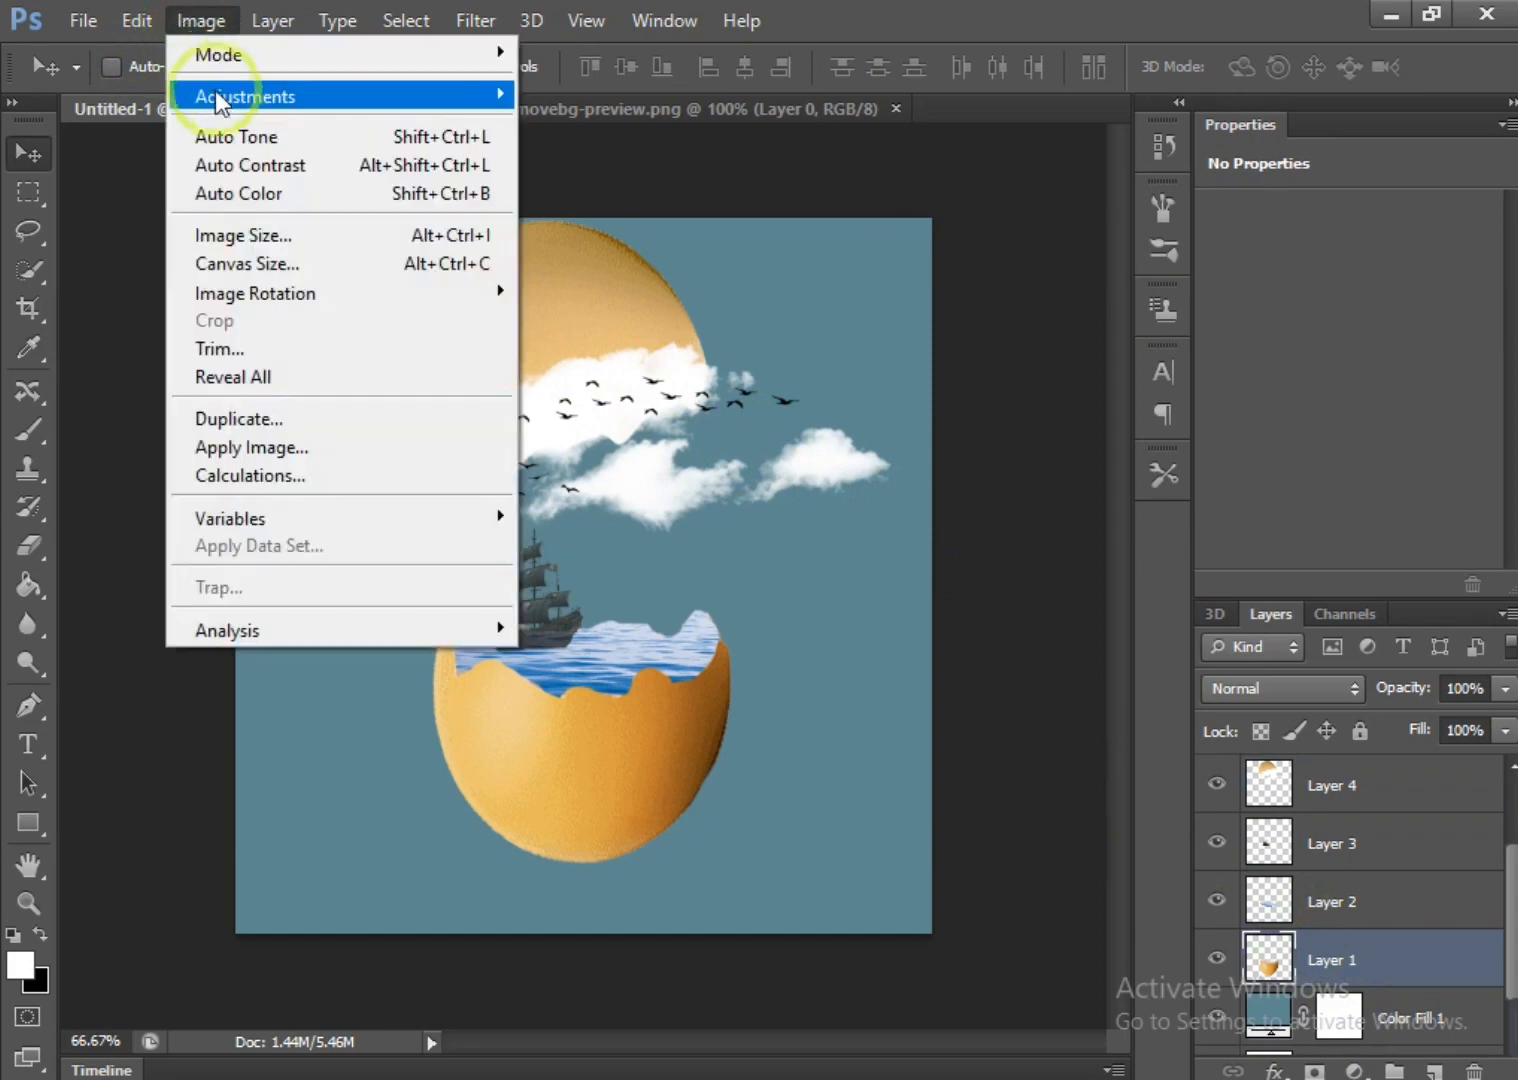
{"action": "mouse_move", "coordinate": [440, 91]}
{"action": "left_click", "coordinate": [620, 123]}
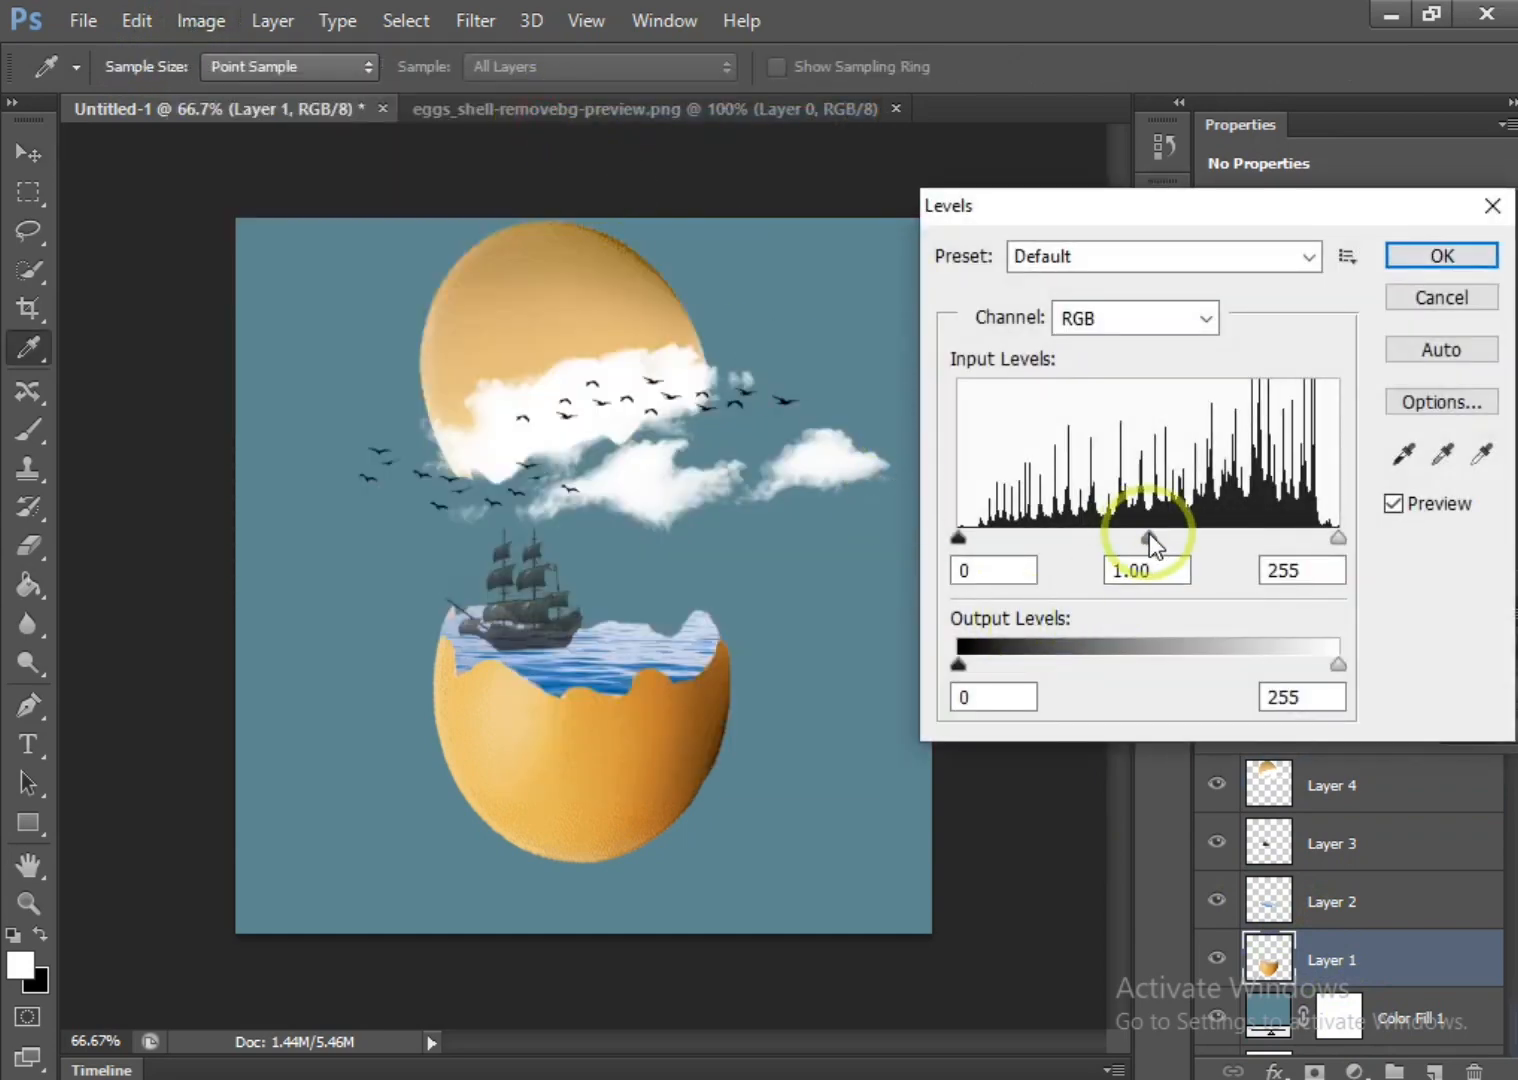
{"action": "left_click_drag", "start_coordinate": [1148, 535], "coordinate": [1037, 570]}
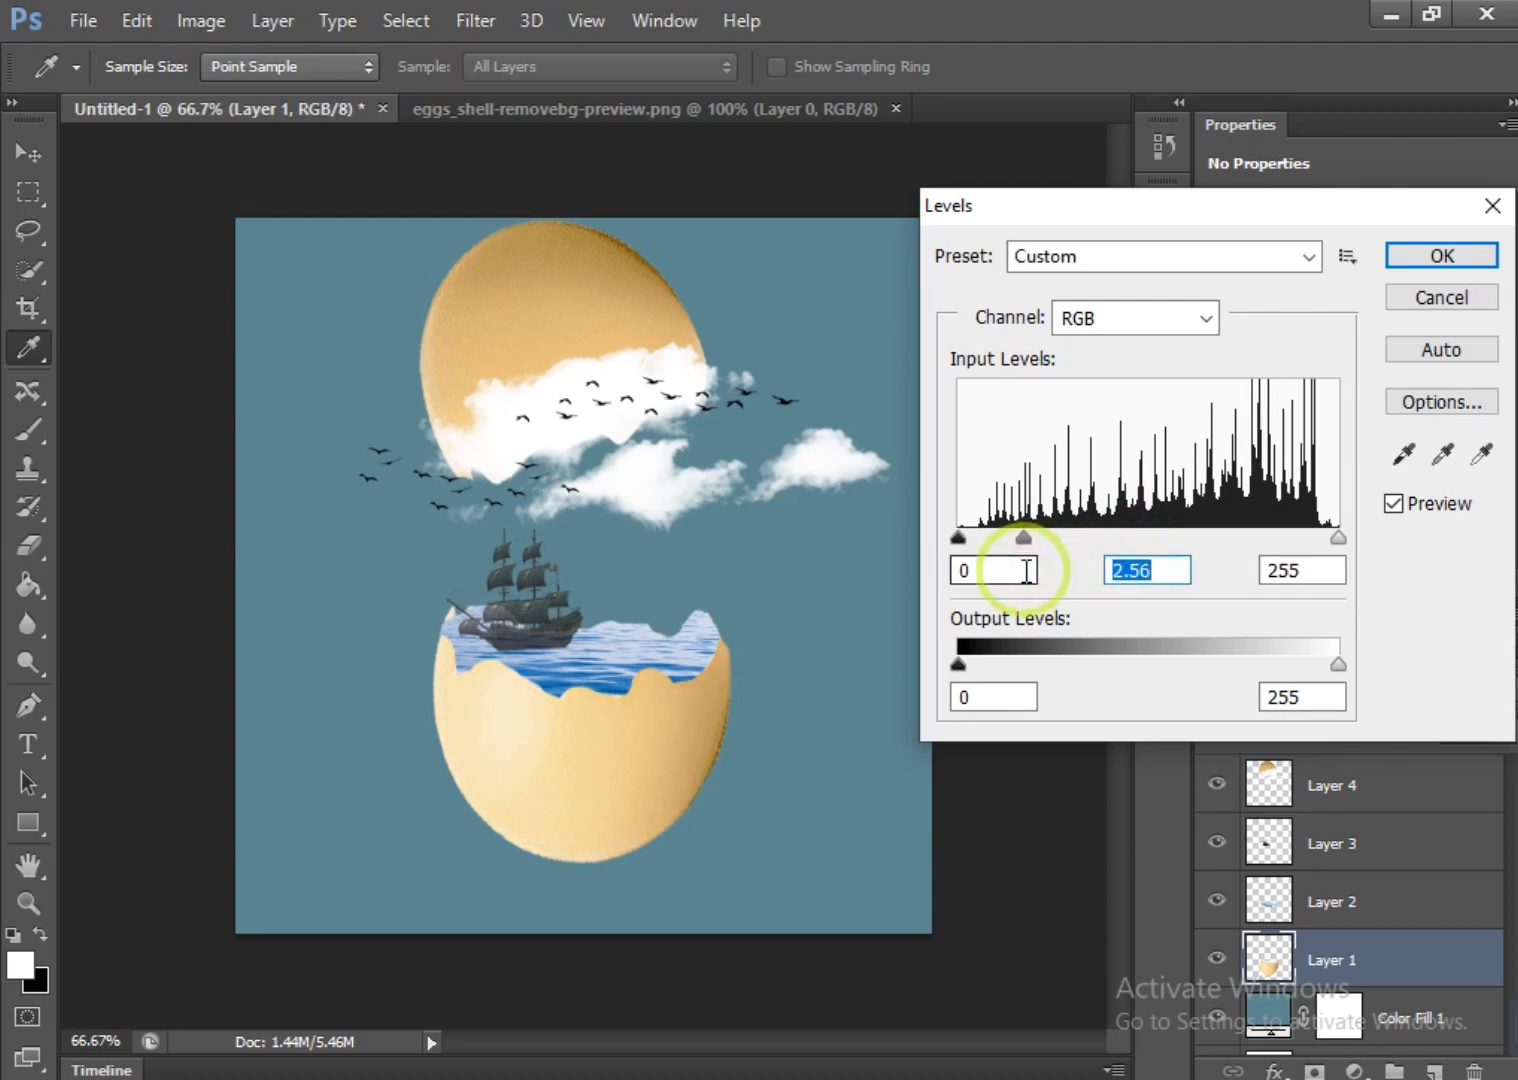
{"action": "left_click", "coordinate": [1440, 256]}
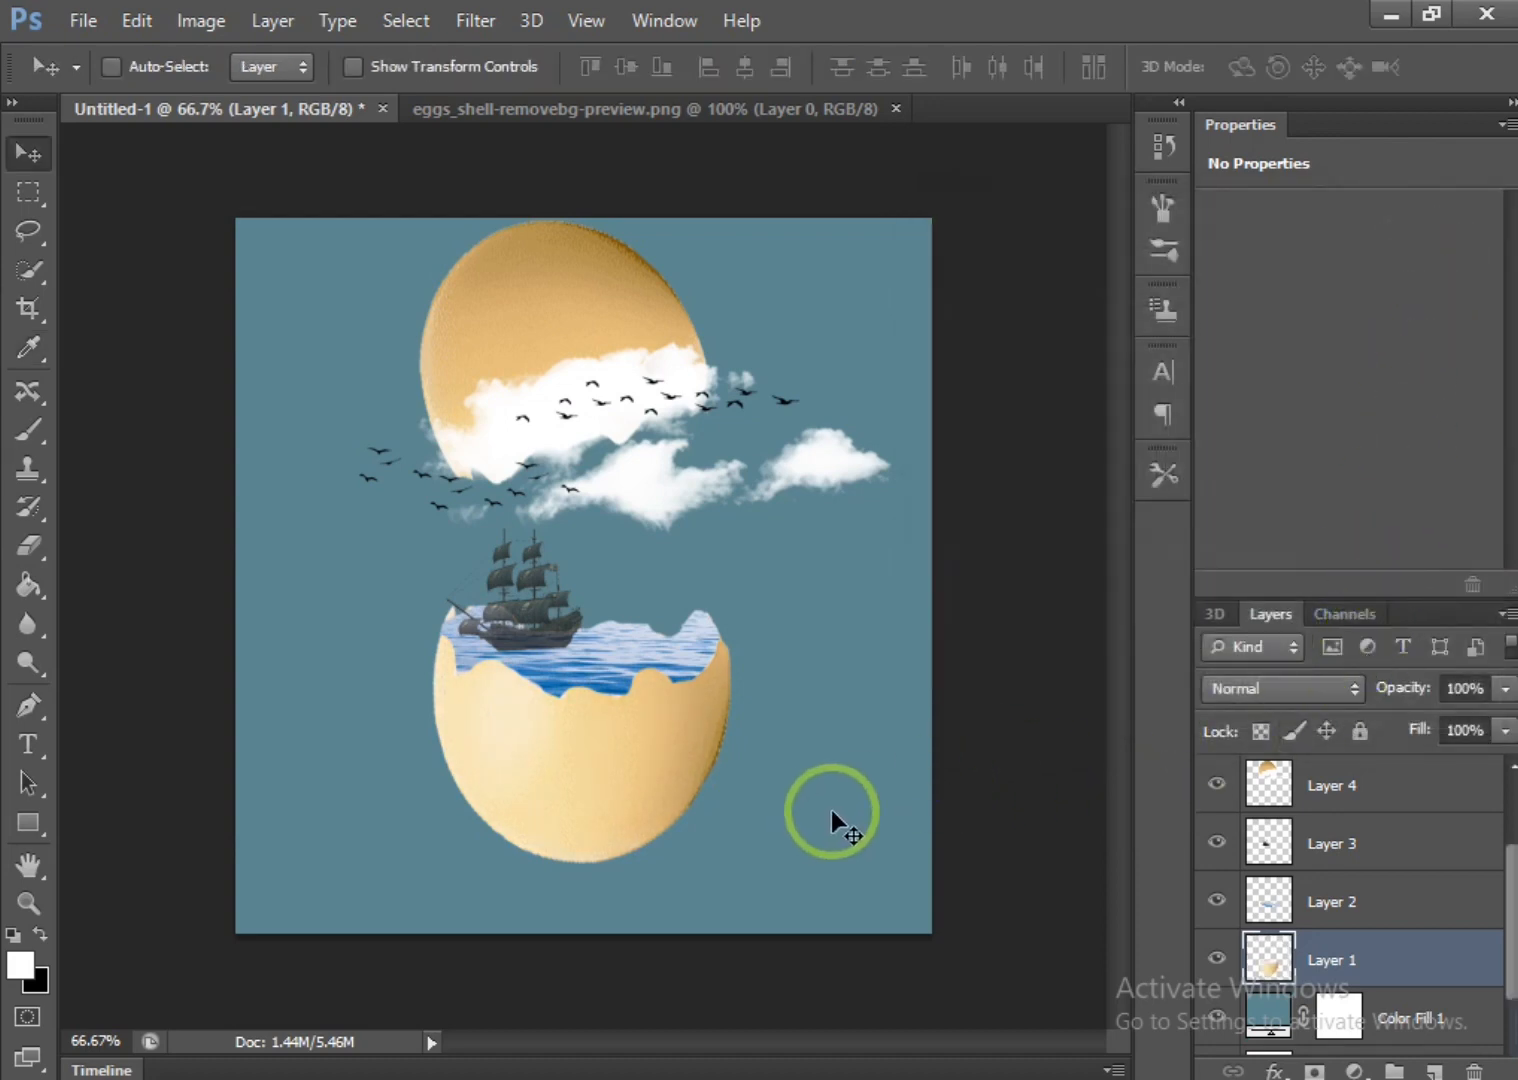
Add a new layer above Layer 1 and paint one black dab at the lower shell's base with a soft round 67 px brush
{"action": "left_click", "coordinate": [1436, 1070]}
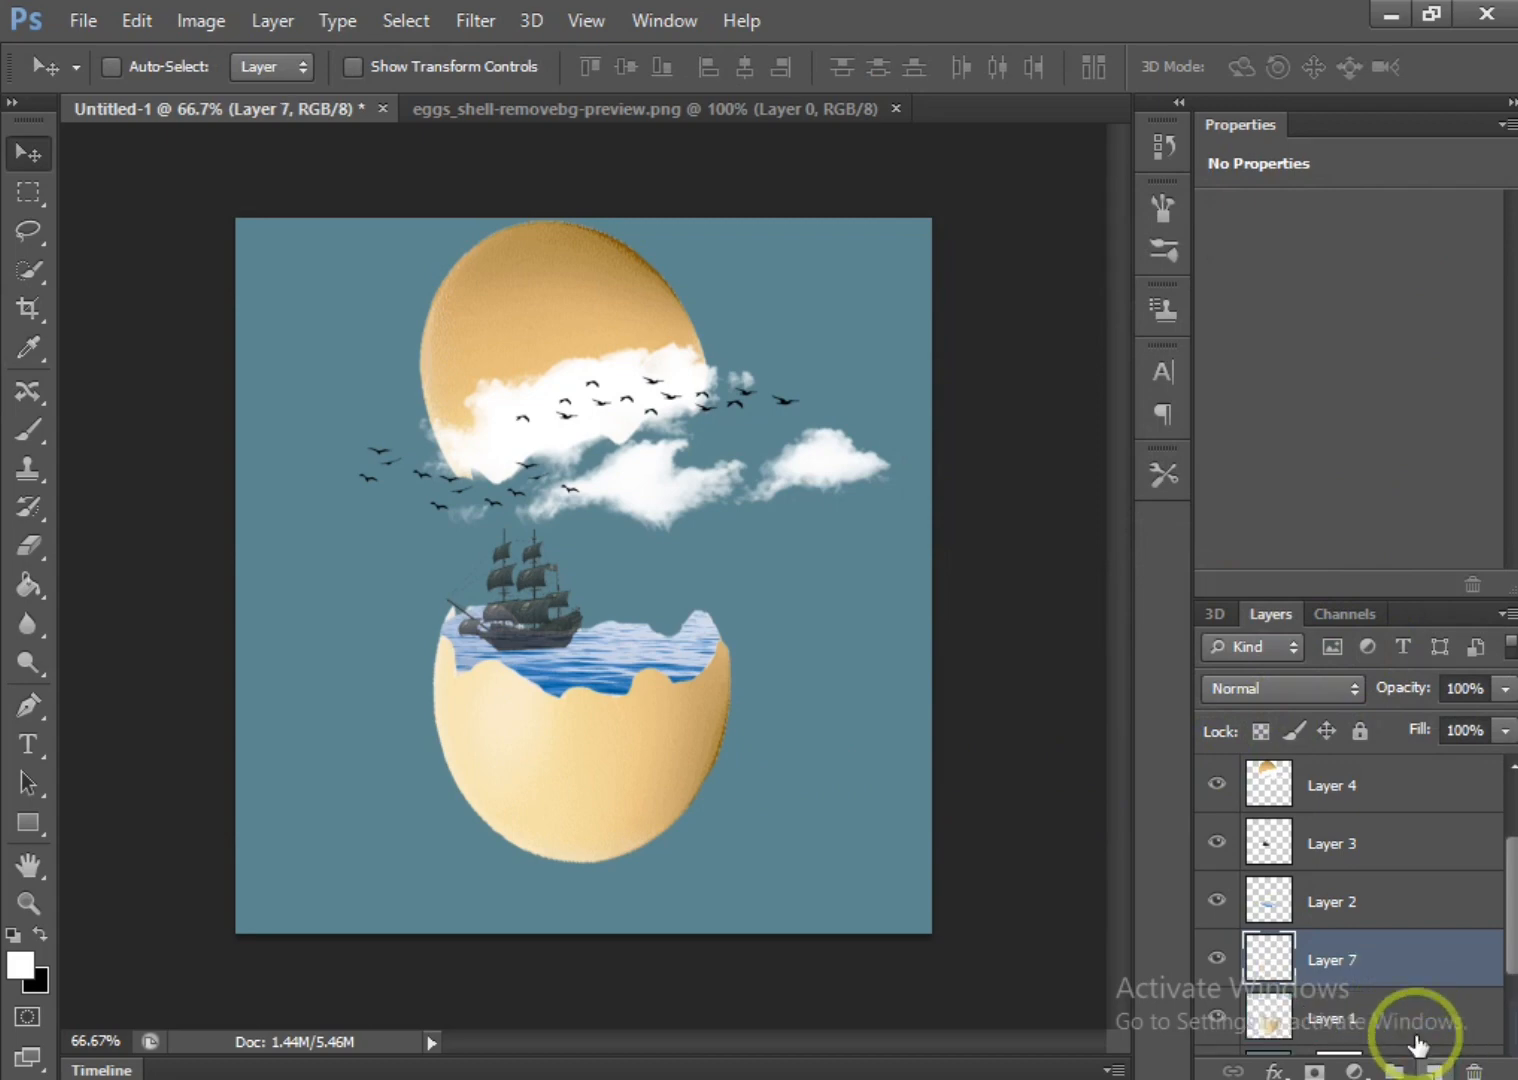
{"action": "left_click", "coordinate": [28, 432]}
{"action": "left_click", "coordinate": [40, 934]}
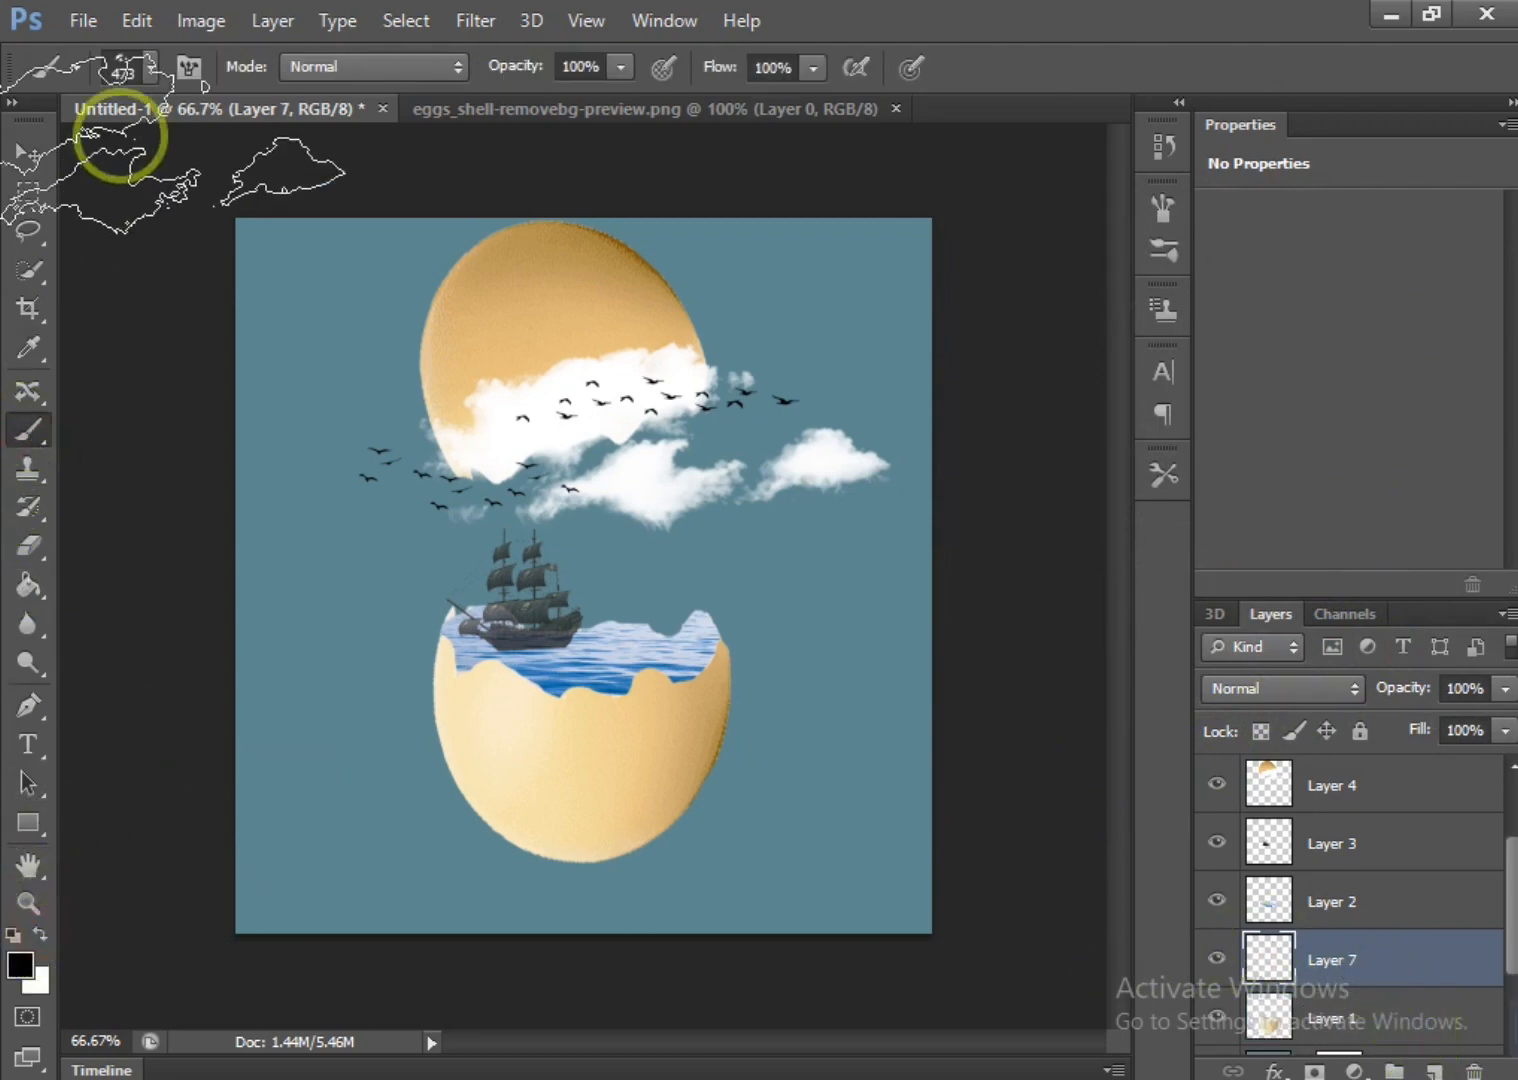
{"action": "left_click", "coordinate": [152, 67]}
{"action": "left_click", "coordinate": [157, 296]}
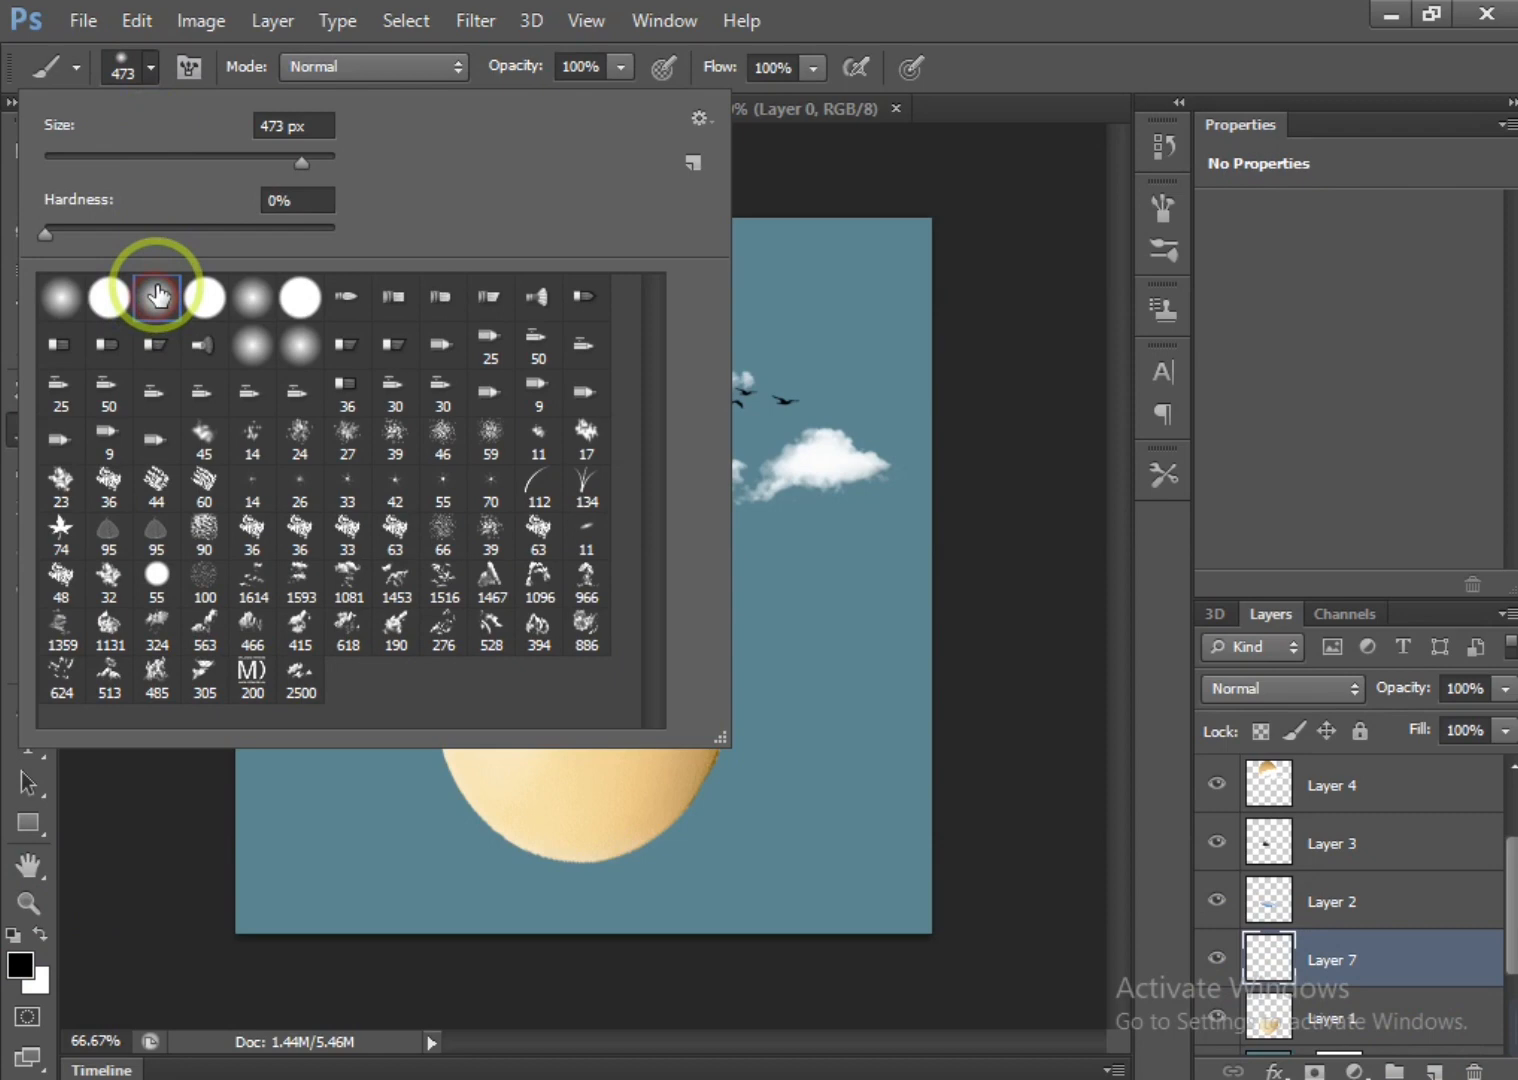
{"action": "left_click", "coordinate": [821, 15]}
{"action": "left_click", "coordinate": [150, 68]}
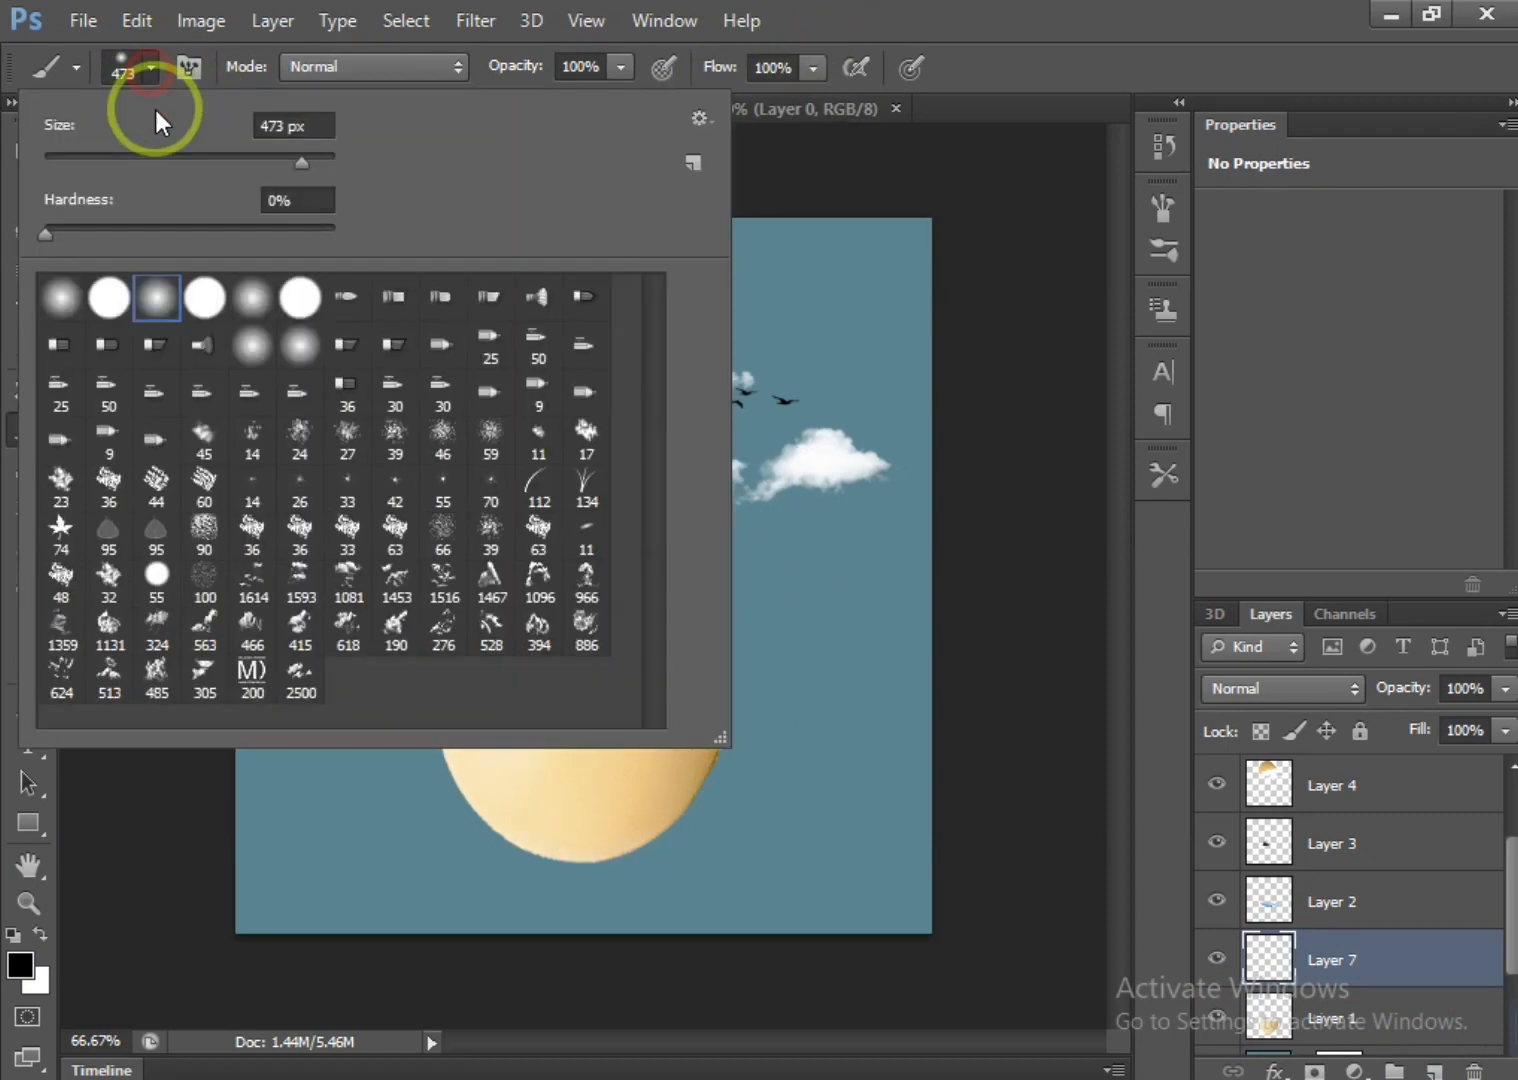
{"action": "left_click_drag", "start_coordinate": [240, 152], "coordinate": [129, 152]}
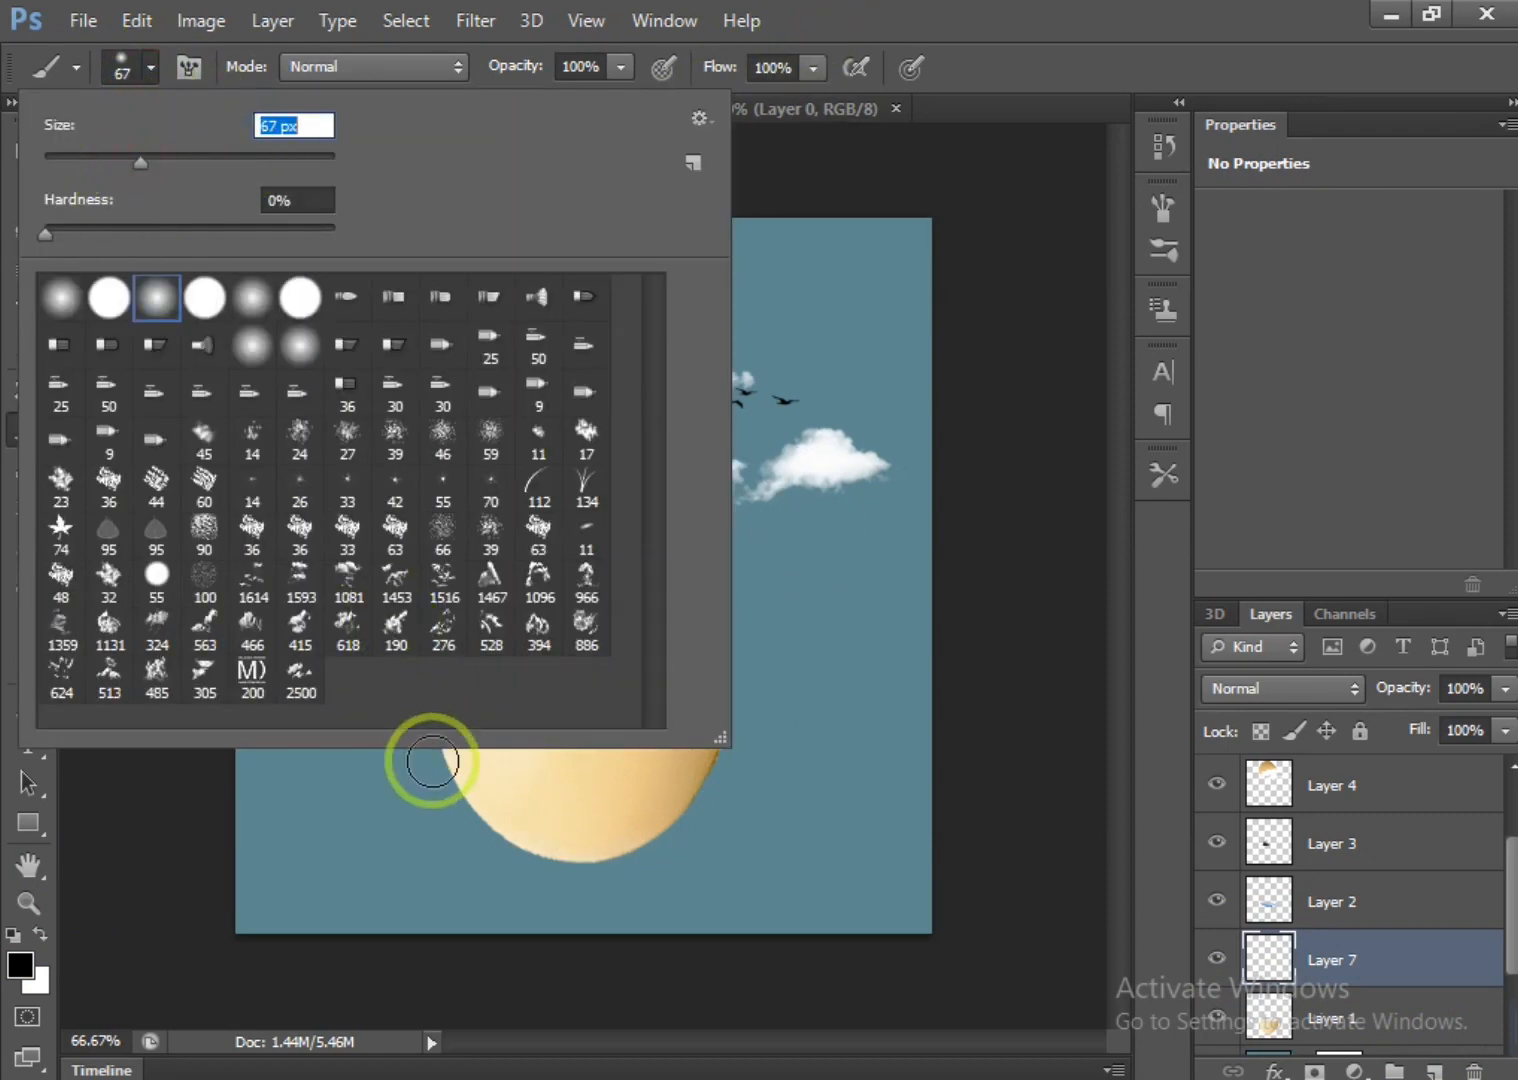
{"action": "left_click", "coordinate": [603, 875]}
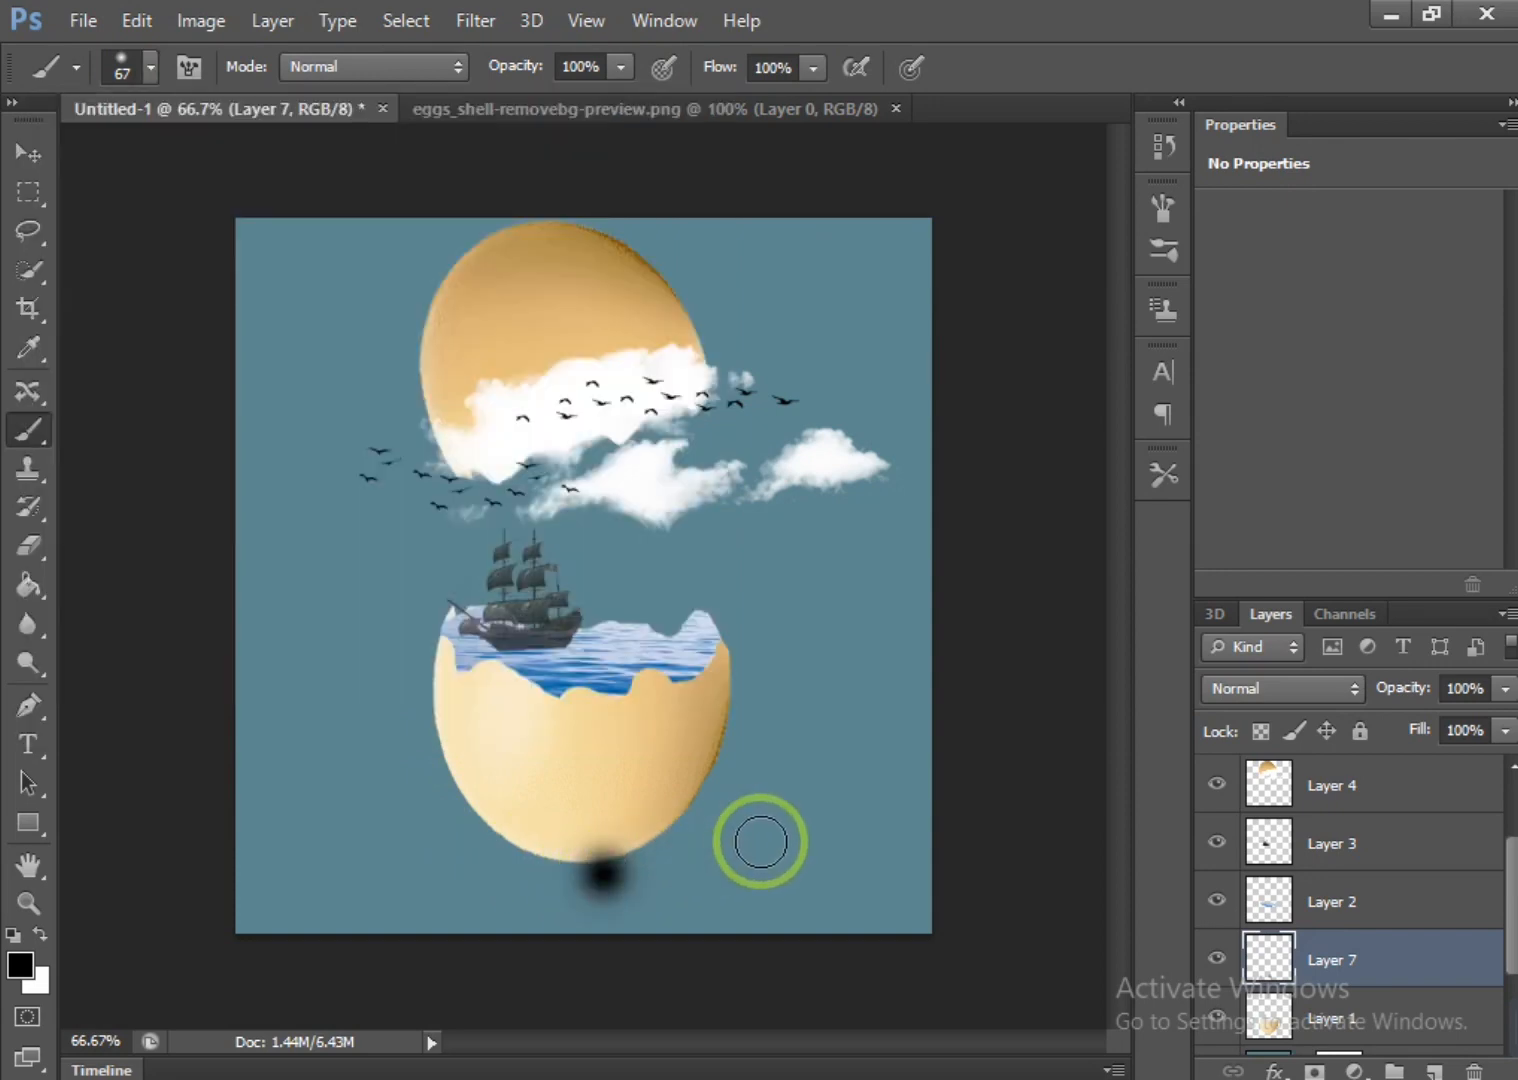
Stretch the black dab to about 443% width as a flat shadow and place it under the lower shell, slightly right of its base
{"action": "key", "text": "ctrl+t"}
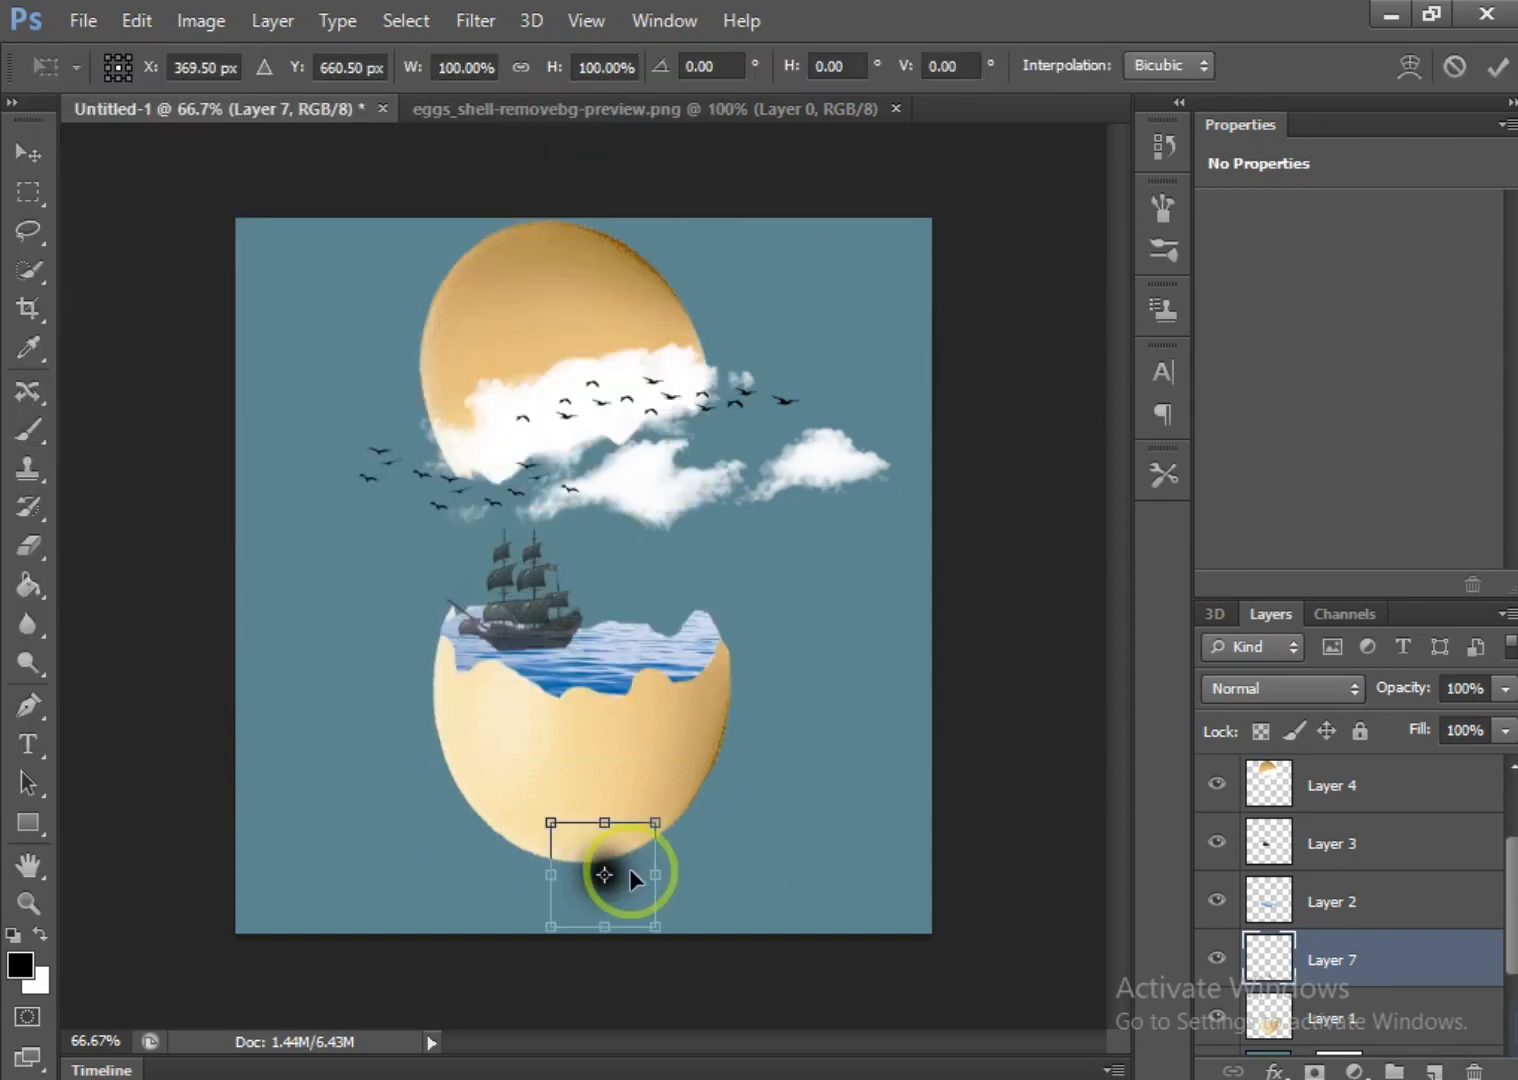
{"action": "left_click_drag", "start_coordinate": [655, 874], "coordinate": [940, 850]}
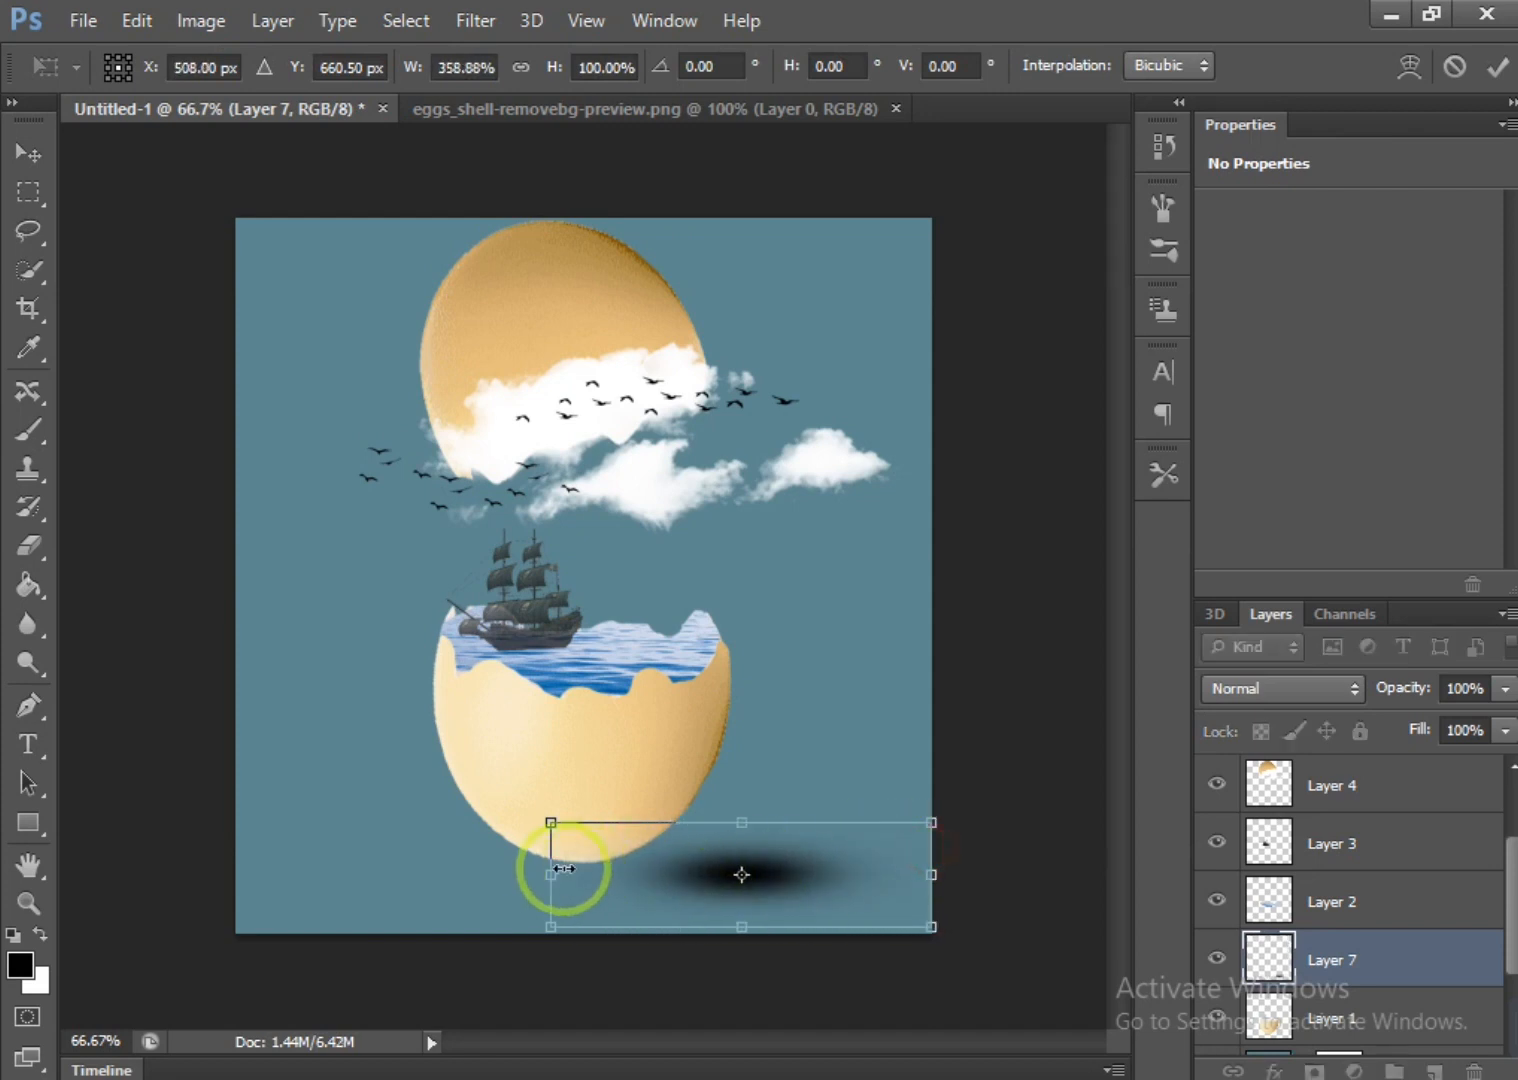
{"action": "left_click_drag", "start_coordinate": [550, 874], "coordinate": [500, 874]}
{"action": "left_click_drag", "start_coordinate": [931, 871], "coordinate": [970, 872]}
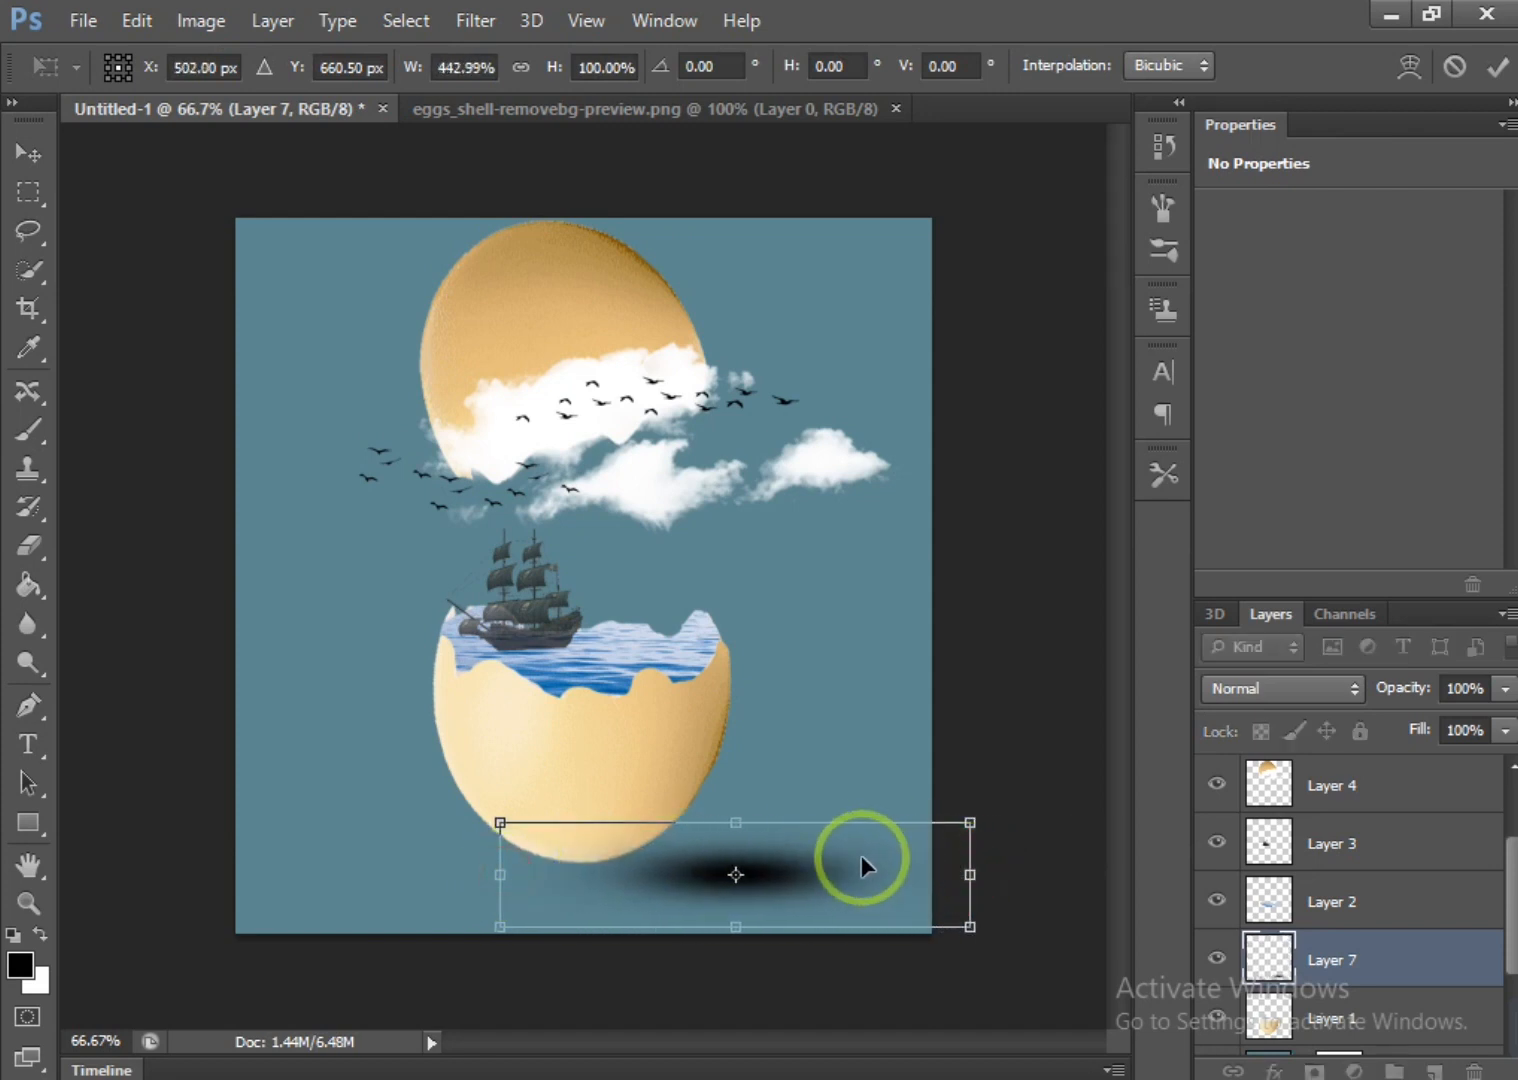
{"action": "left_click", "coordinate": [1496, 67]}
{"action": "key", "text": "b"}
{"action": "left_click", "coordinate": [28, 152]}
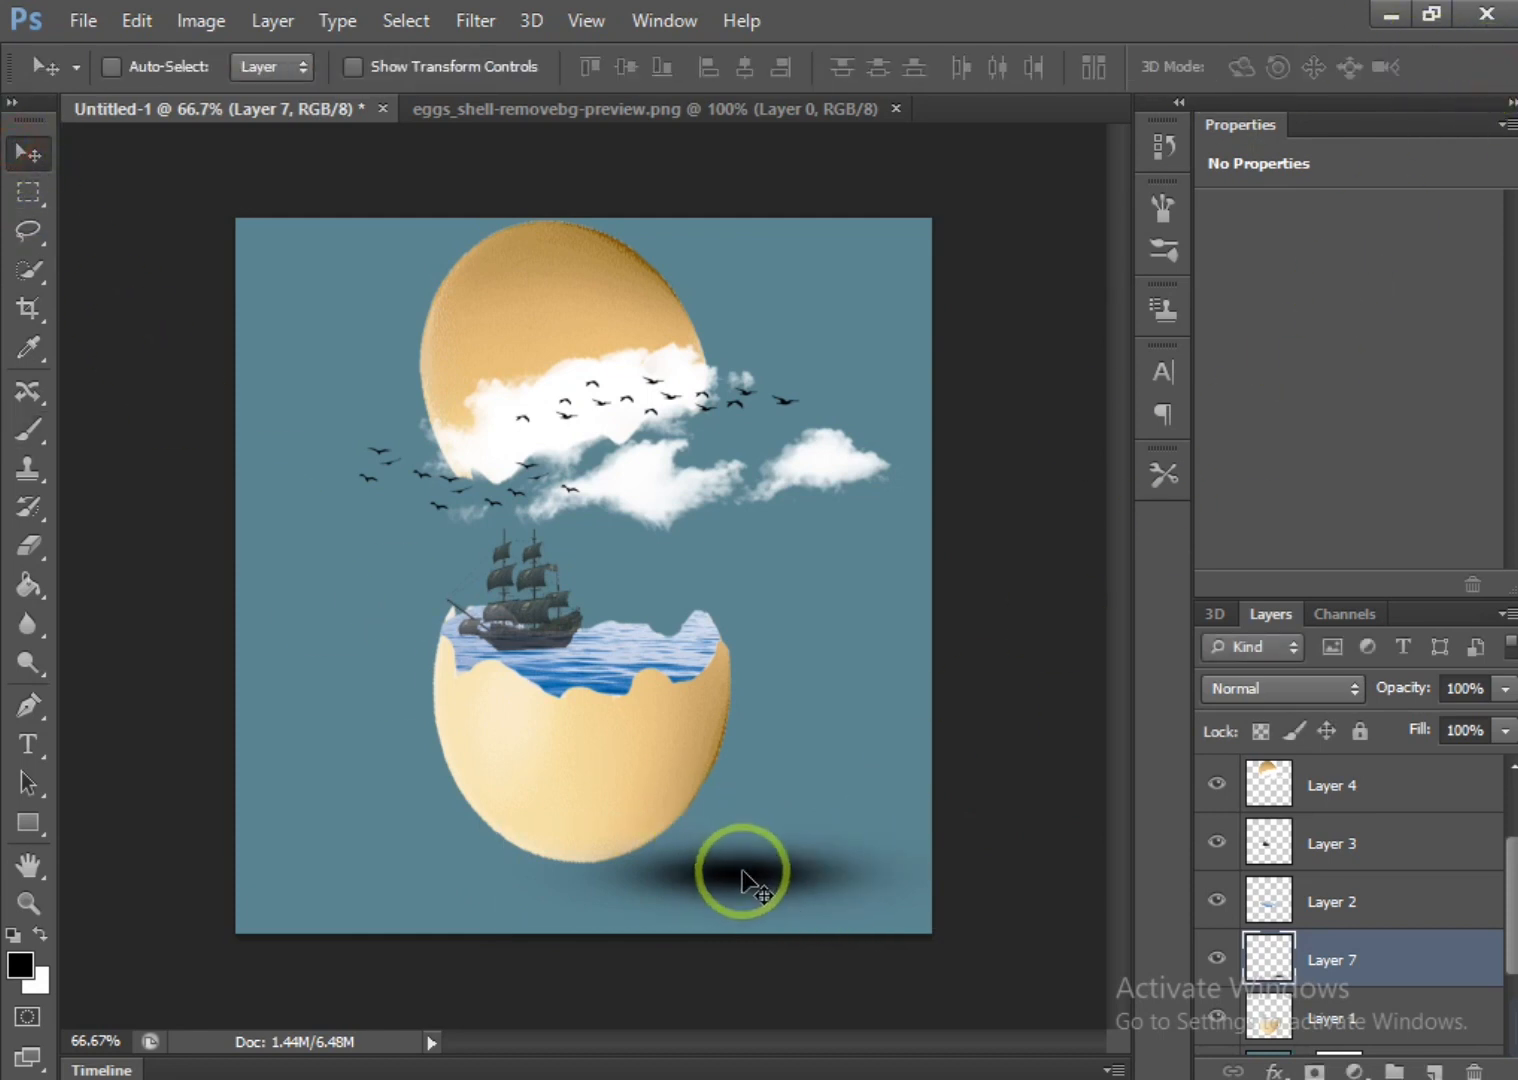
{"action": "left_click_drag", "start_coordinate": [739, 884], "coordinate": [660, 870]}
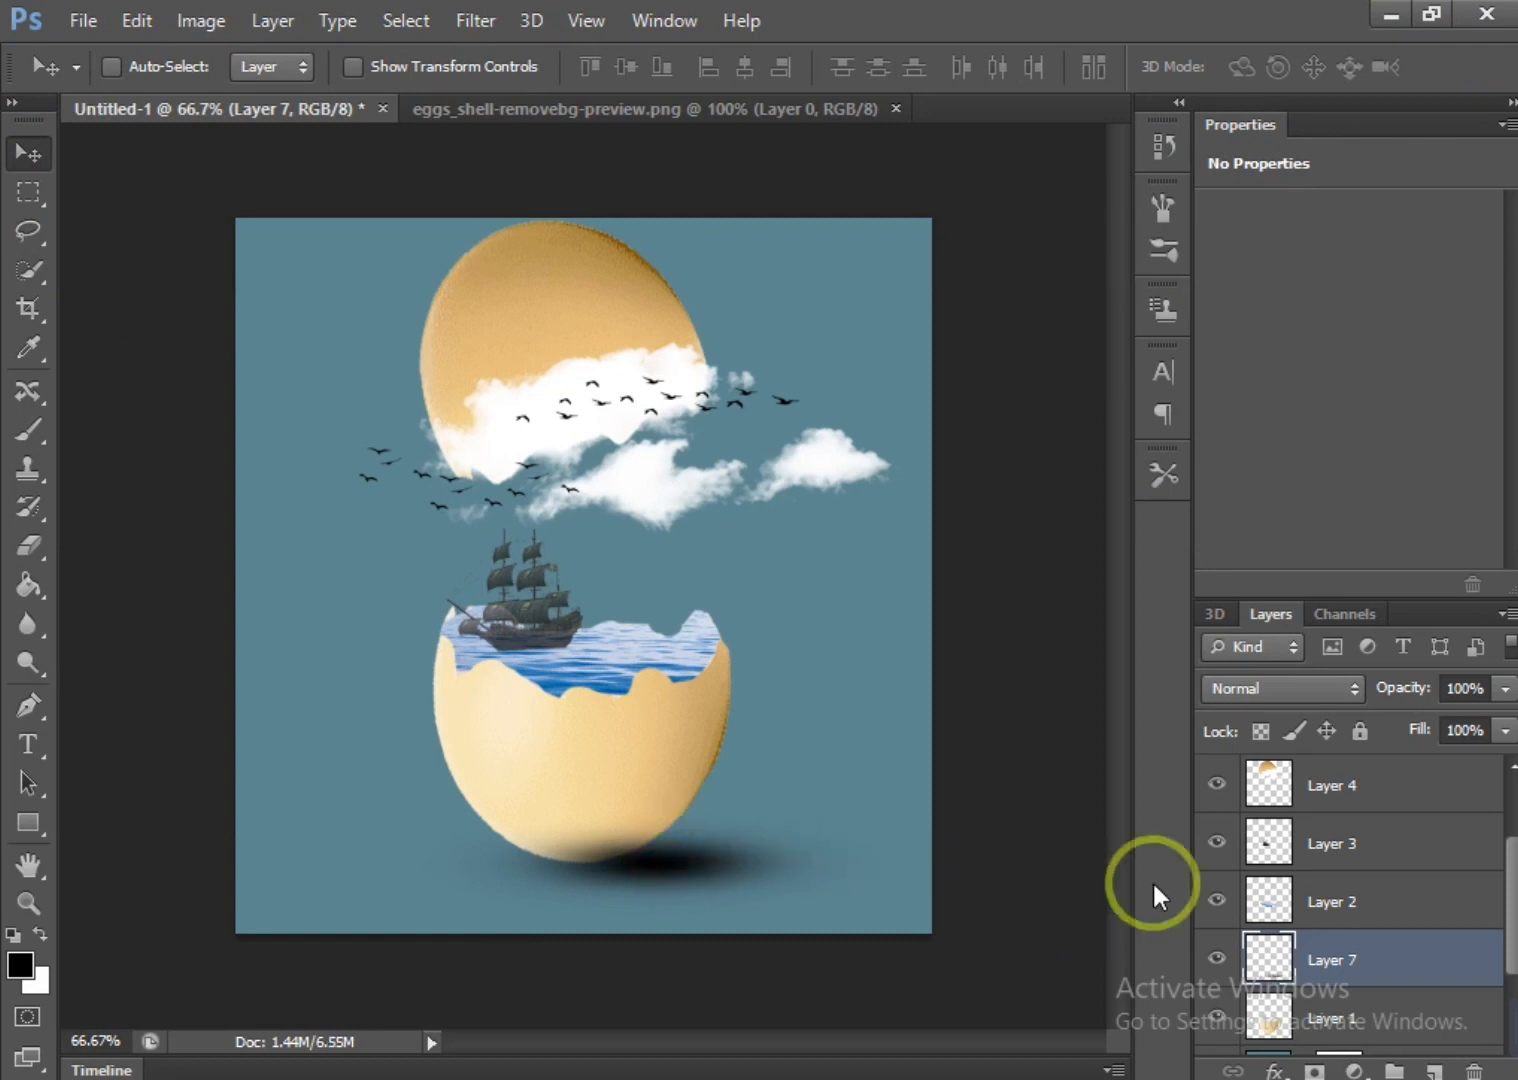
Move shadow Layer 7 below Layer 1 in the layer stack and reduce its fill to 62%
{"action": "left_click_drag", "start_coordinate": [1300, 960], "coordinate": [1399, 1004]}
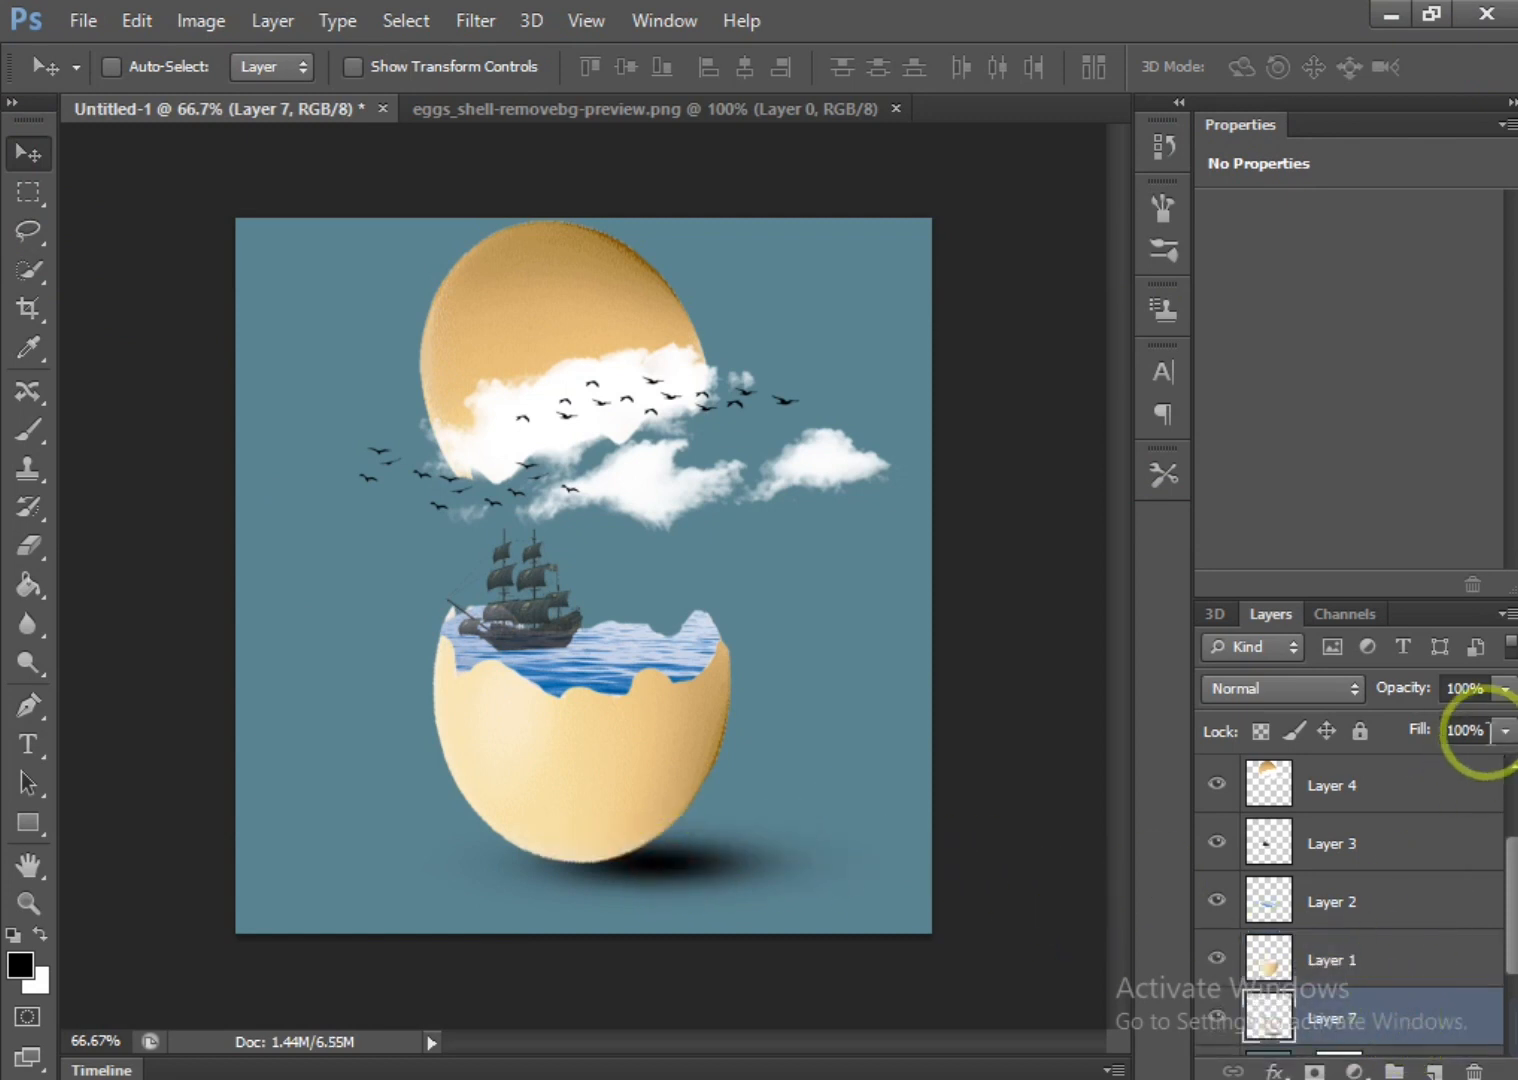
{"action": "left_click", "coordinate": [1504, 731]}
{"action": "left_click_drag", "start_coordinate": [1495, 772], "coordinate": [1446, 778]}
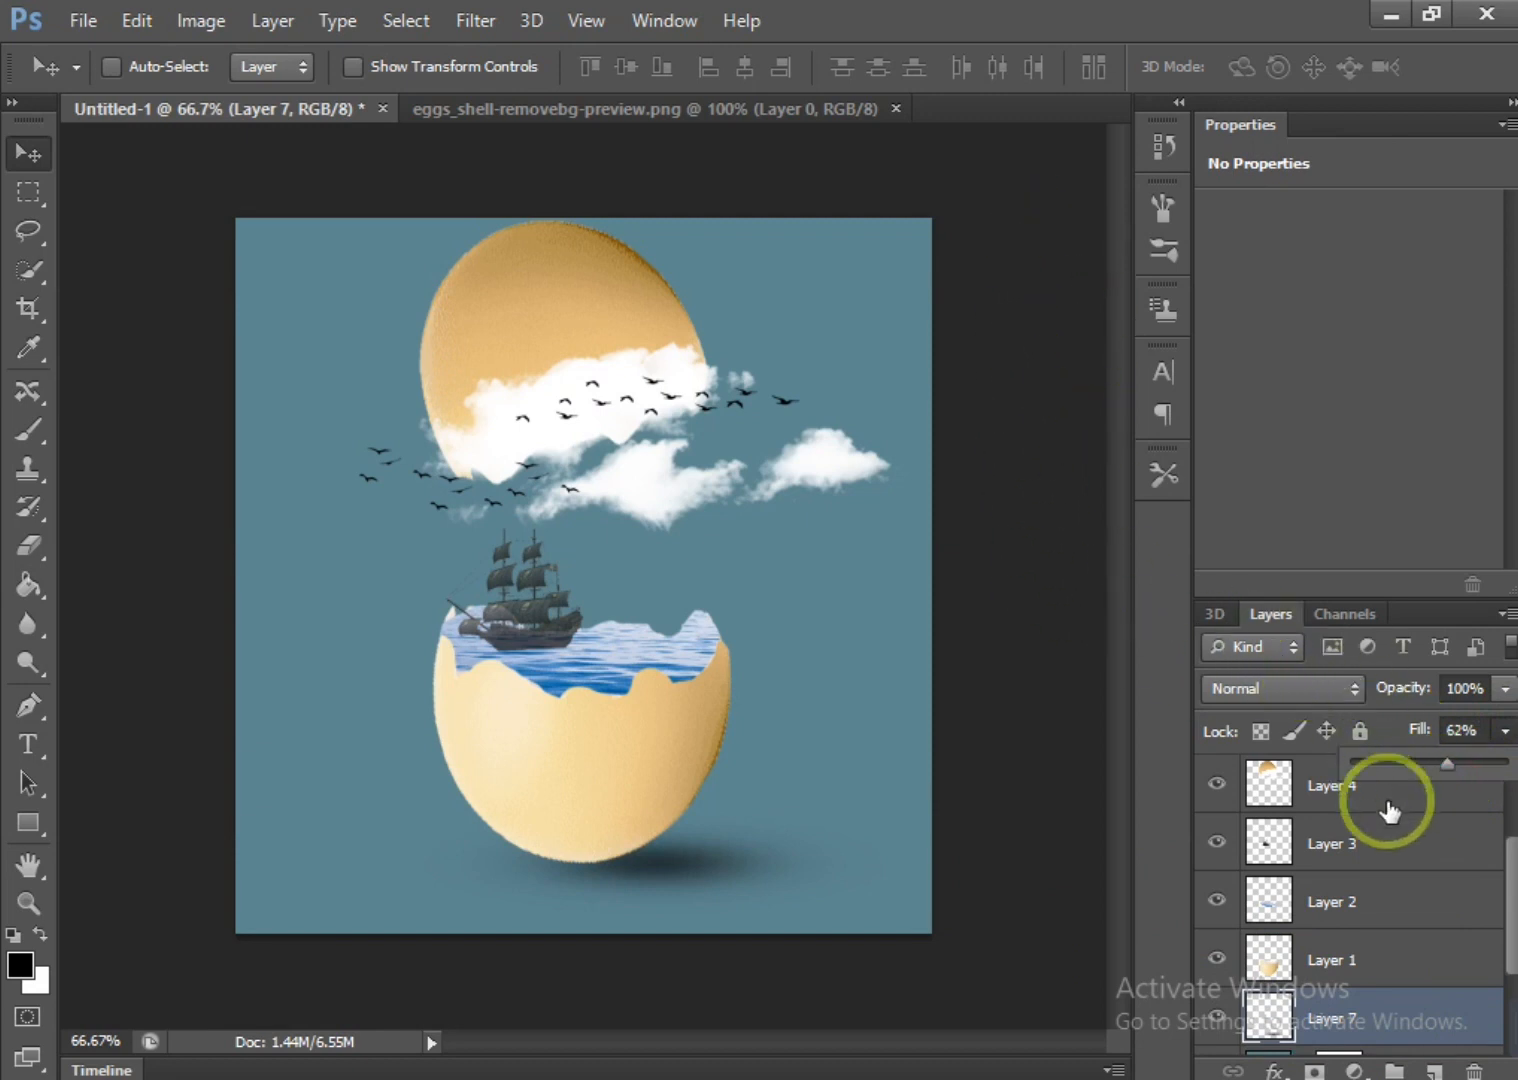
Change the background Color Fill 1 layer to the brighter blue 5ba6b9
{"action": "scroll", "coordinate": [1388, 806], "scroll_direction": "down", "scroll_amount": 2}
{"action": "left_click", "coordinate": [1278, 968]}
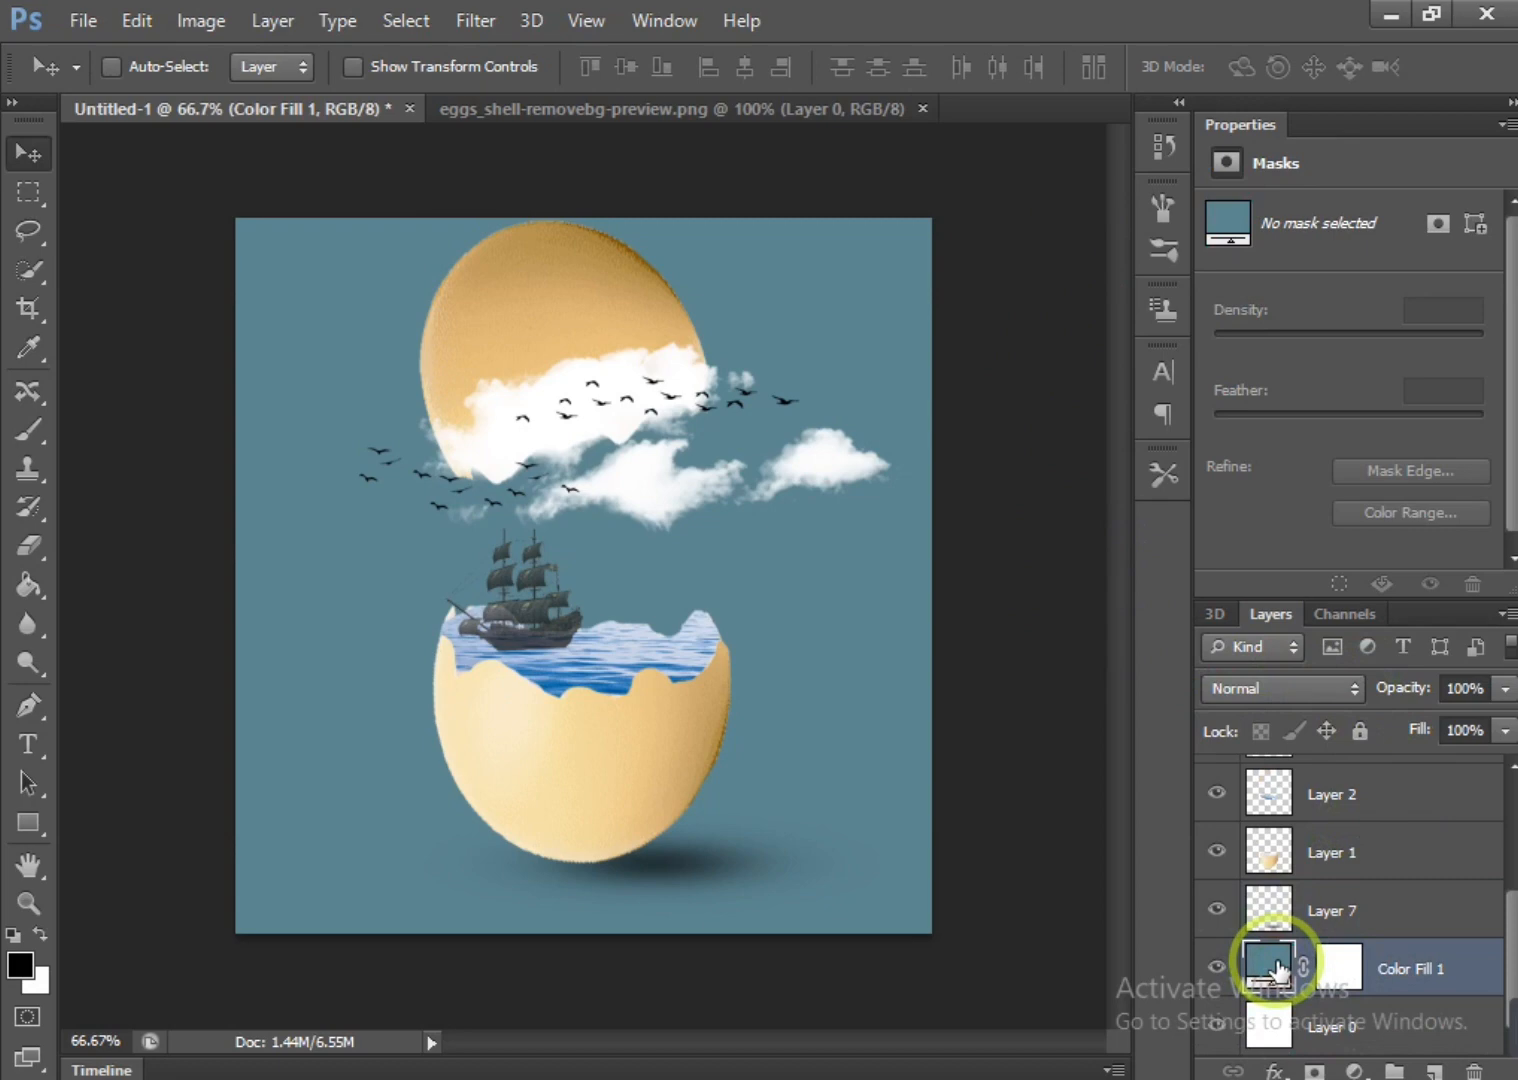
{"action": "double_click", "coordinate": [1278, 968]}
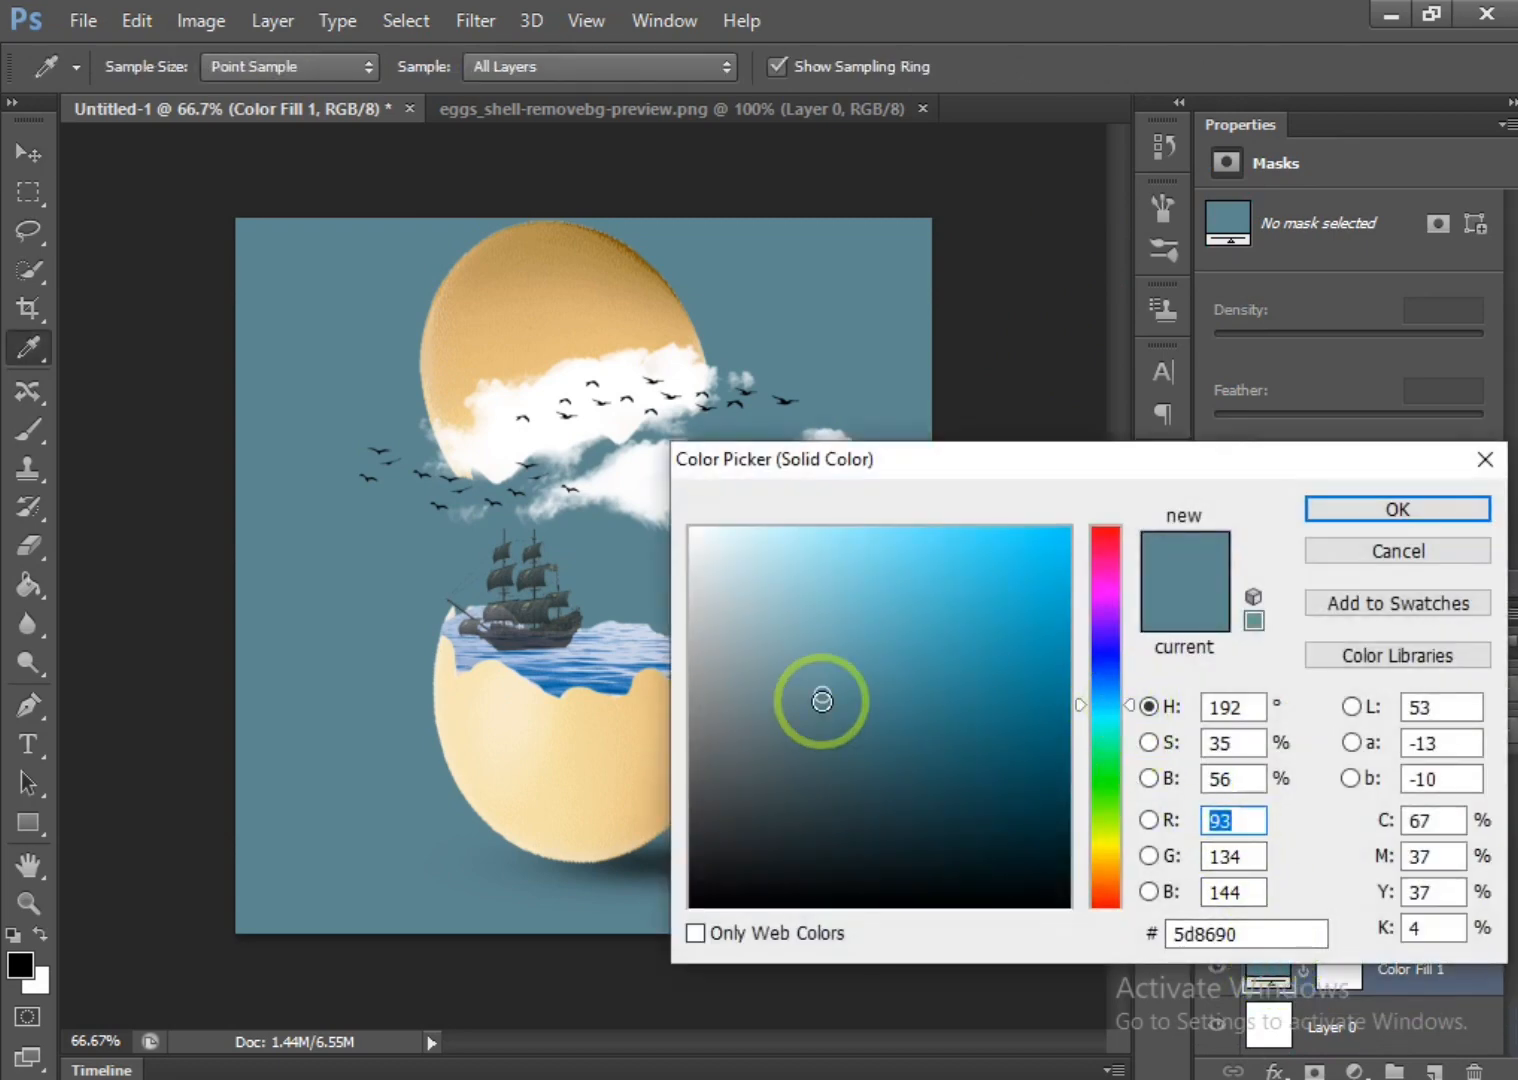
{"action": "left_click_drag", "start_coordinate": [822, 700], "coordinate": [881, 631]}
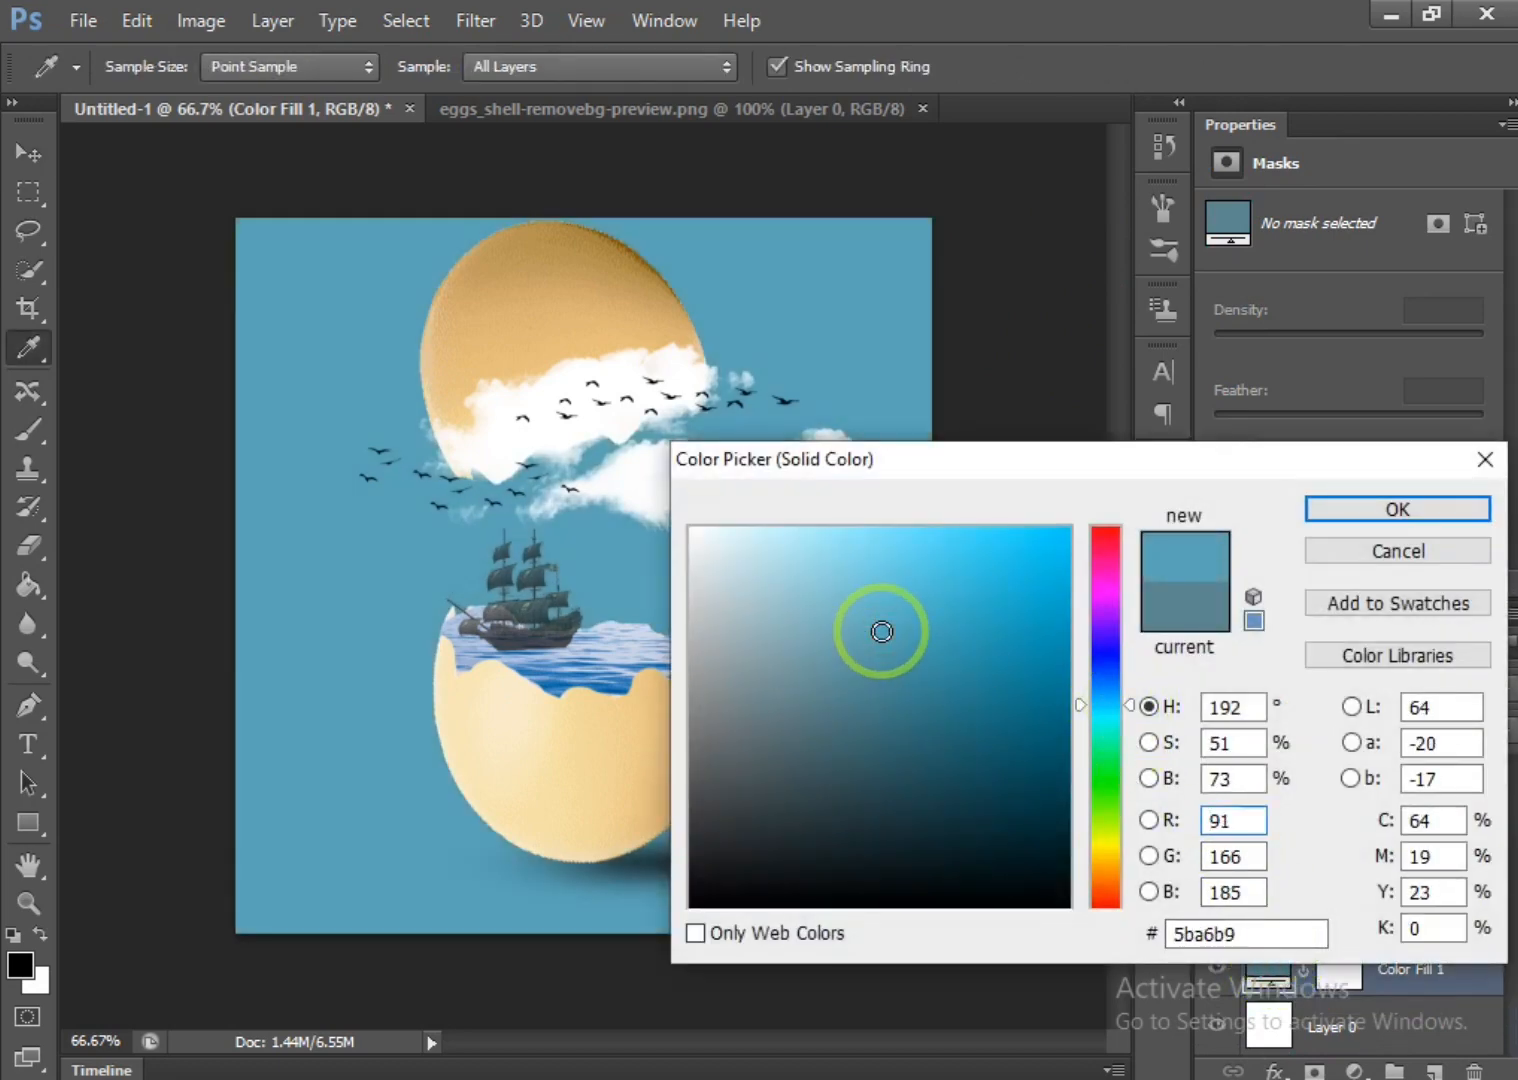
{"action": "left_click", "coordinate": [1376, 511]}
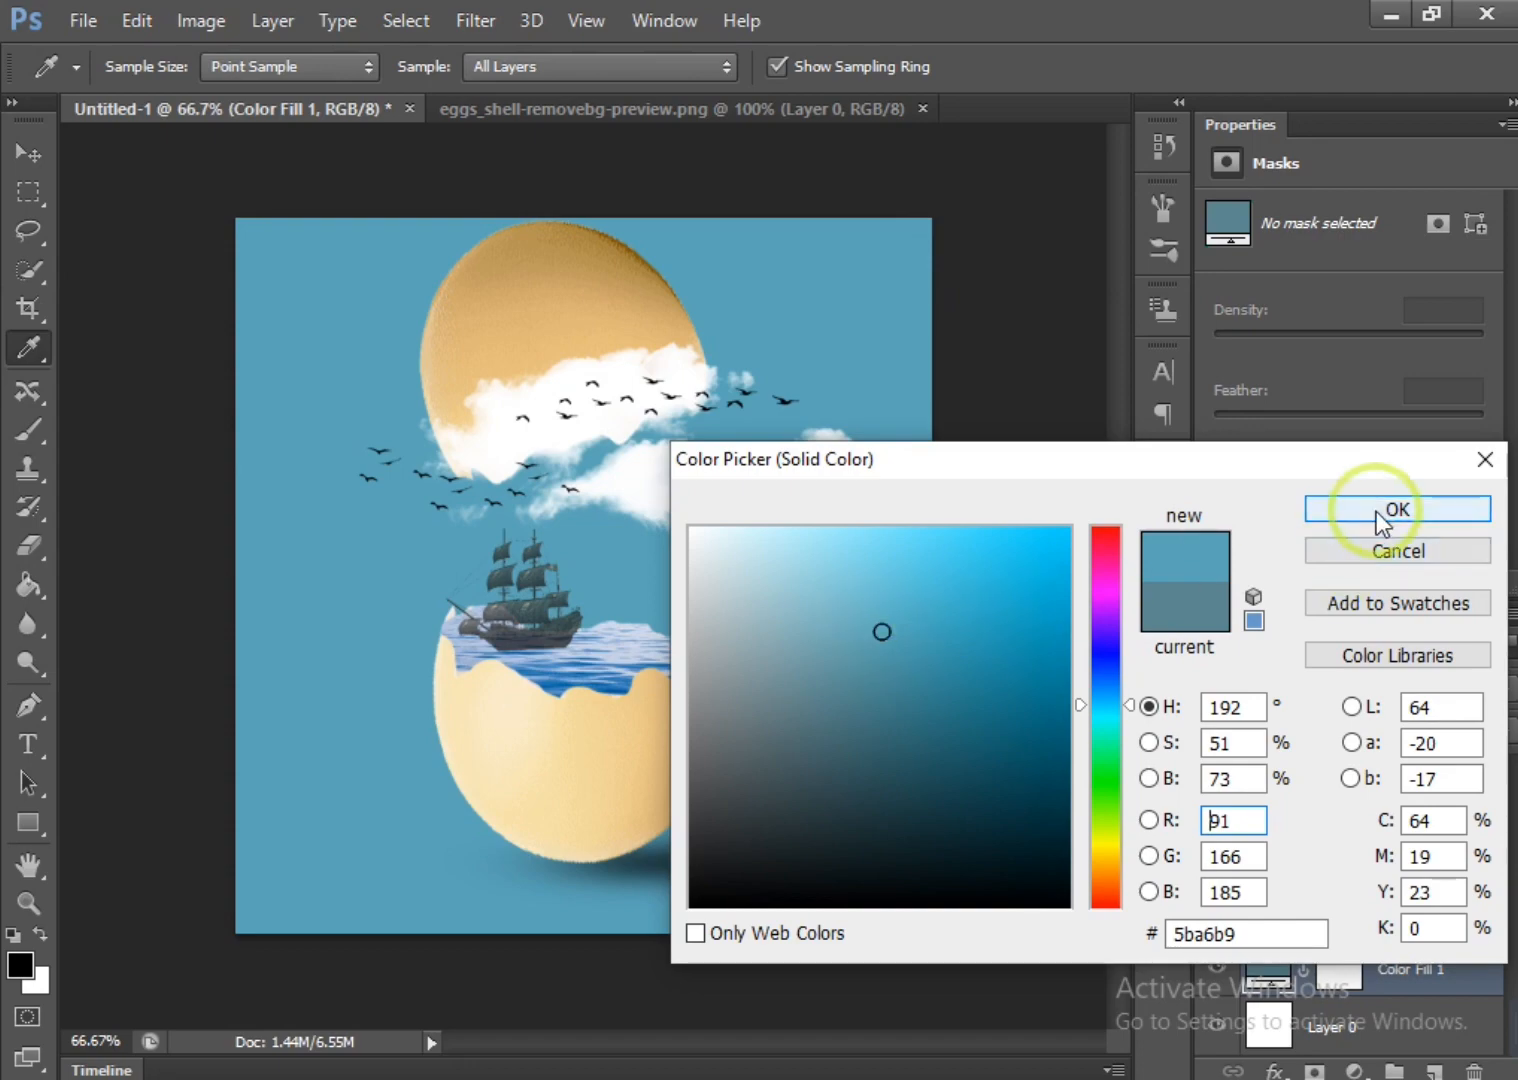